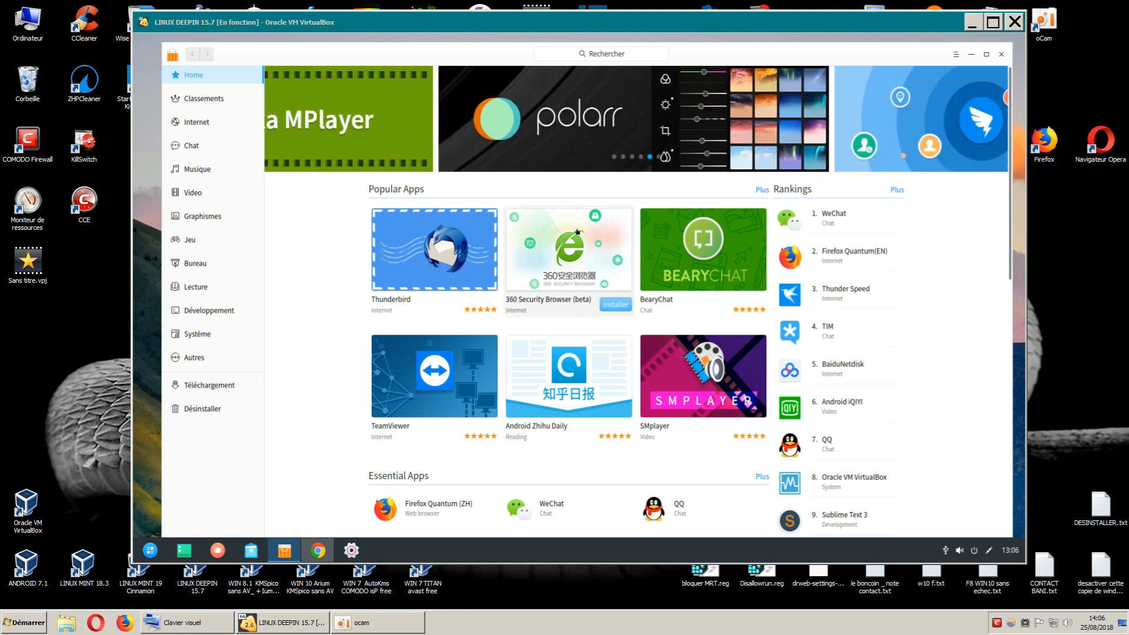
Search the Deepin Store for "wine" and open the PlayOnLinux application page.
{"action": "left_click", "coordinate": [593, 55]}
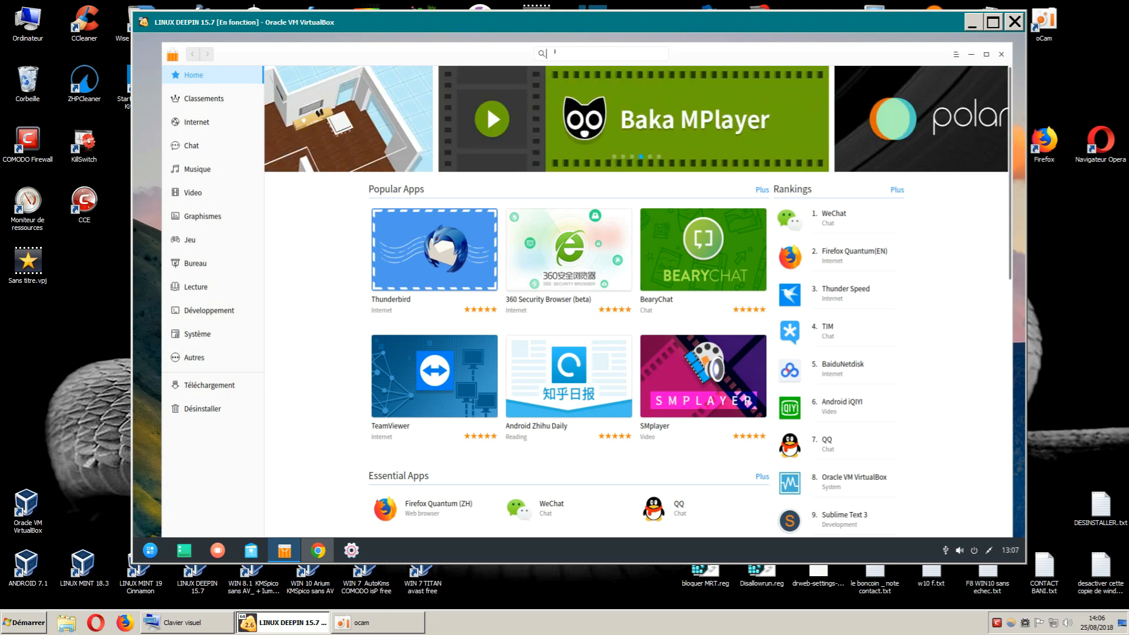
{"action": "type", "text": "wine"}
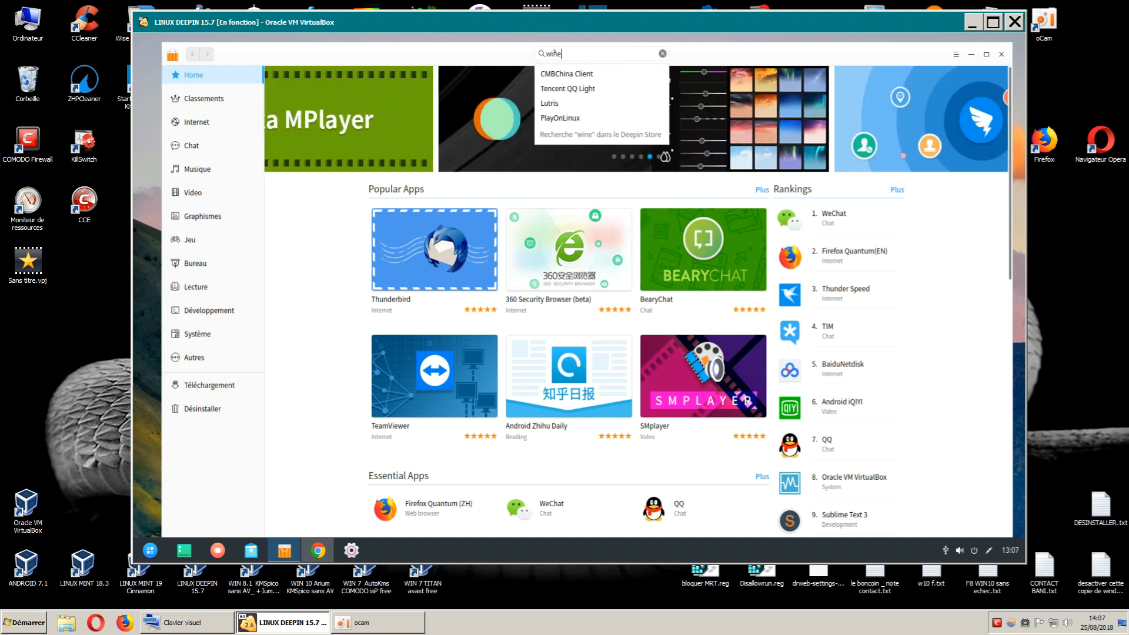
{"action": "key", "text": "Return"}
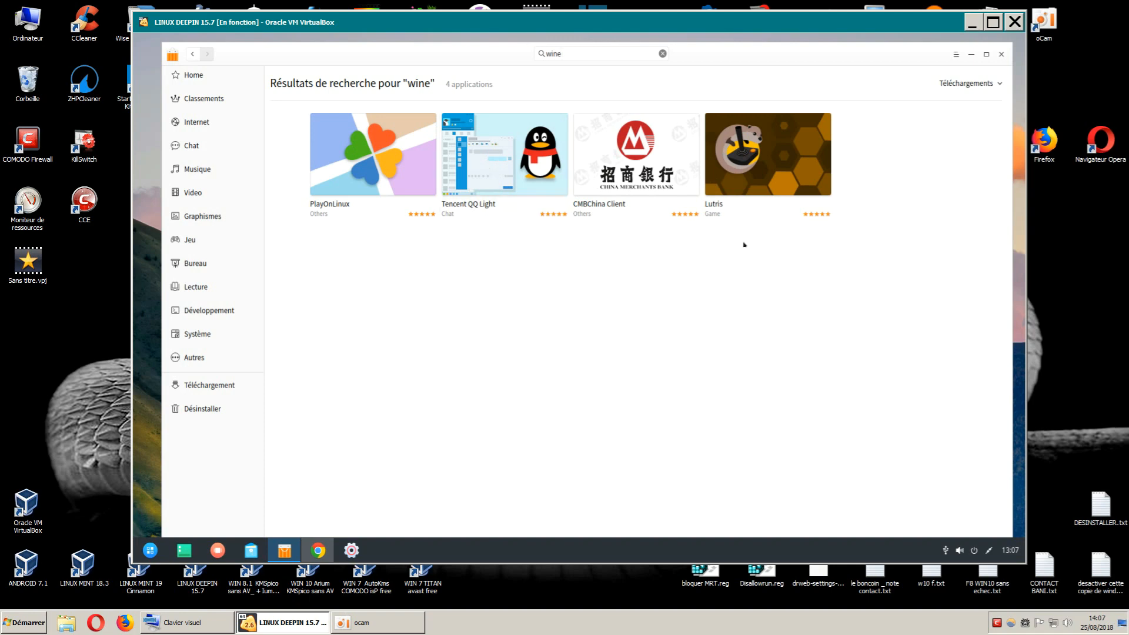
{"action": "mouse_move", "coordinate": [728, 215]}
{"action": "mouse_move", "coordinate": [495, 177]}
{"action": "mouse_move", "coordinate": [316, 213]}
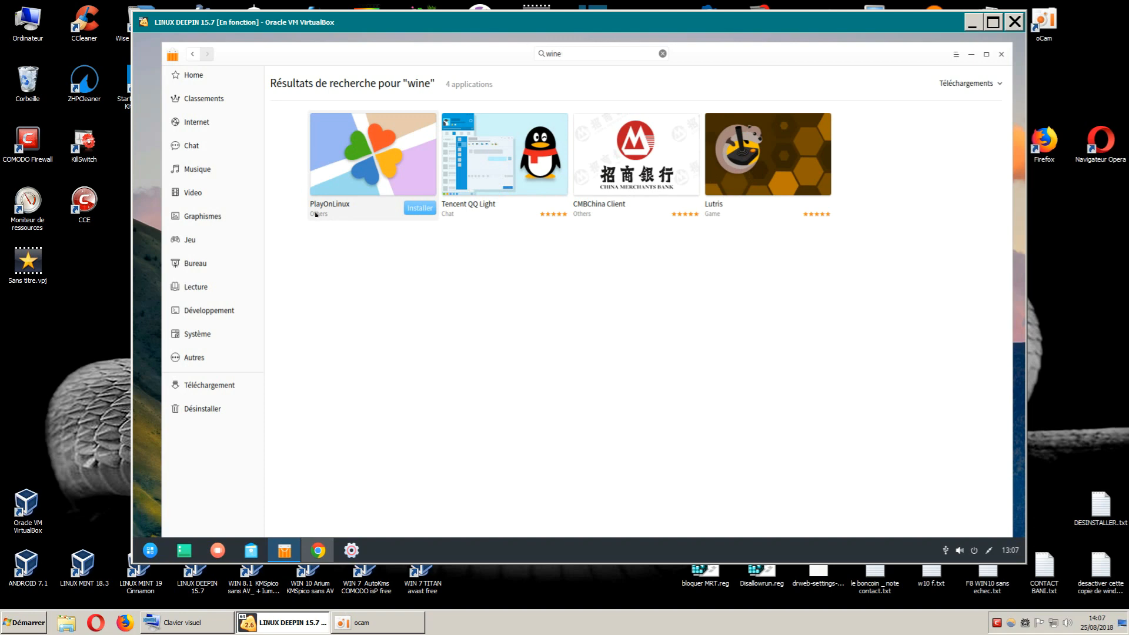
{"action": "left_click", "coordinate": [366, 176]}
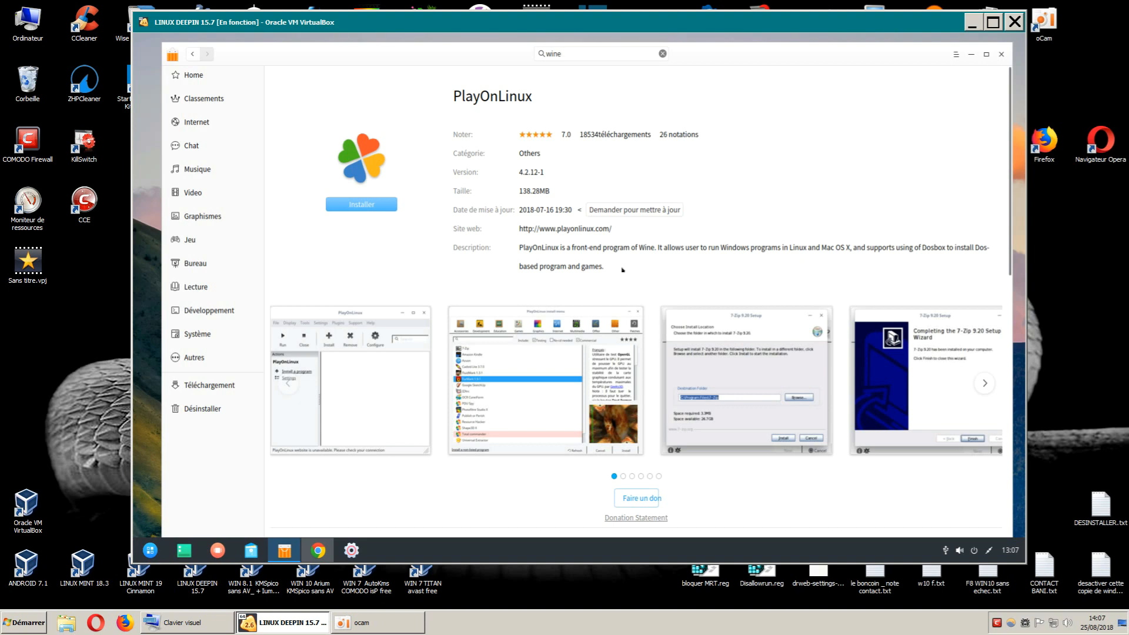
Preview the PlayOnLinux install menu screenshot, close the viewer and start installing PlayOnLinux.
{"action": "left_click", "coordinate": [573, 355]}
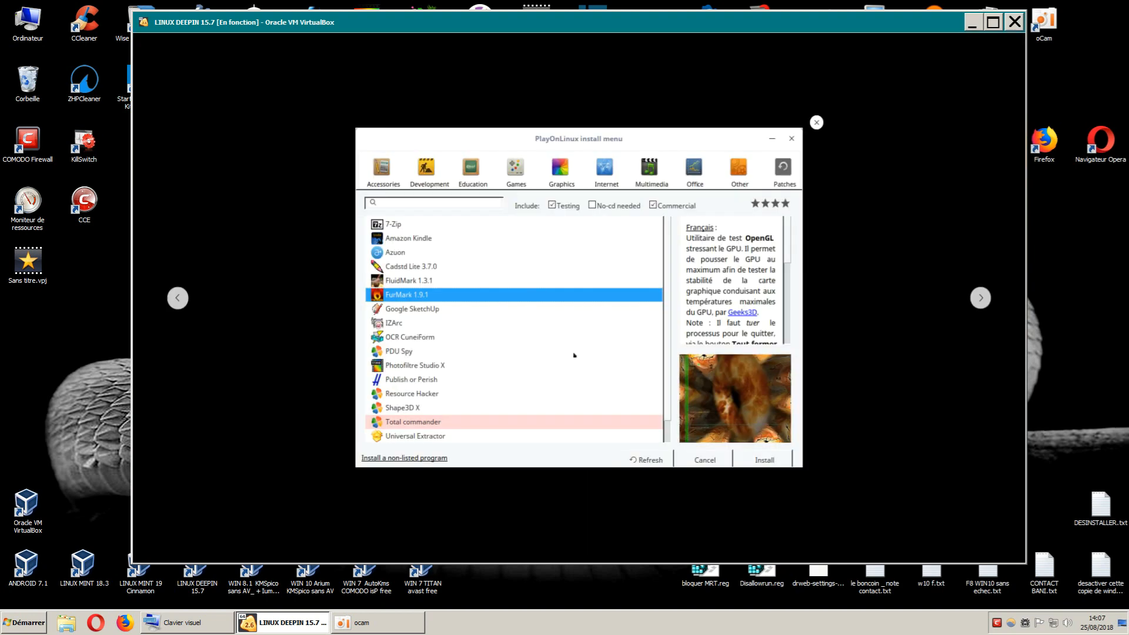
{"action": "left_click", "coordinate": [978, 298]}
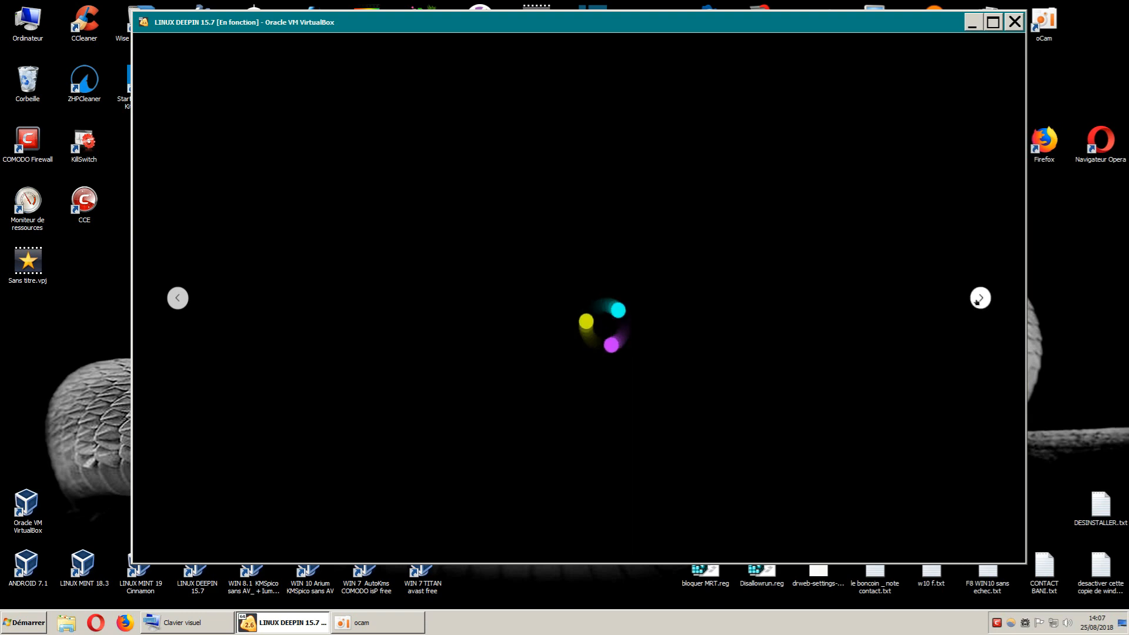
{"action": "left_click", "coordinate": [978, 298]}
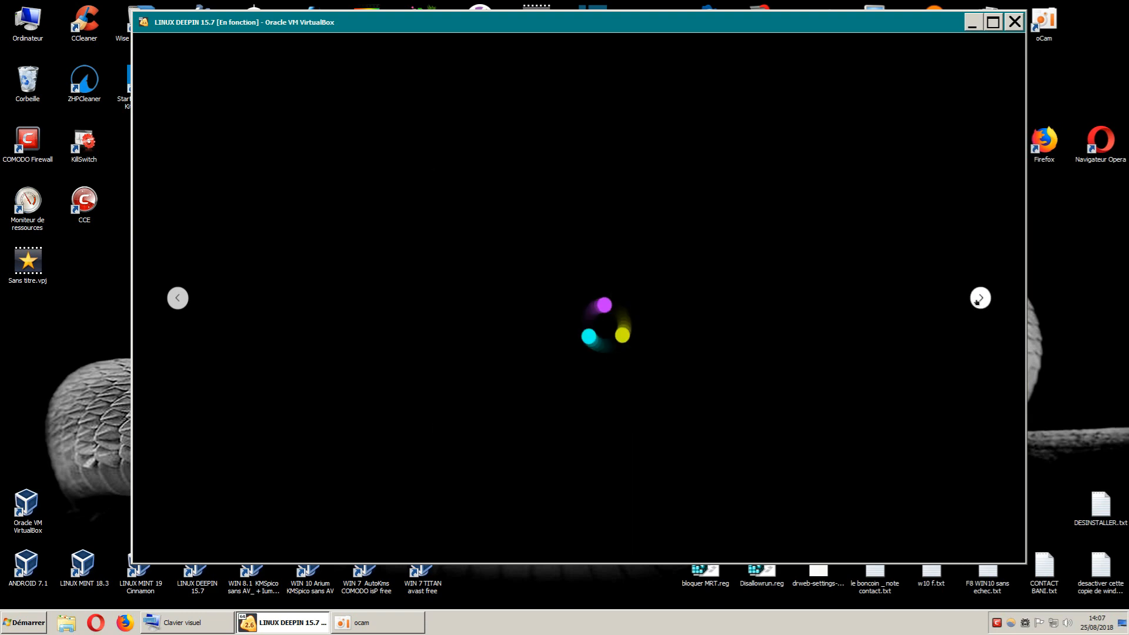
{"action": "left_click", "coordinate": [738, 168]}
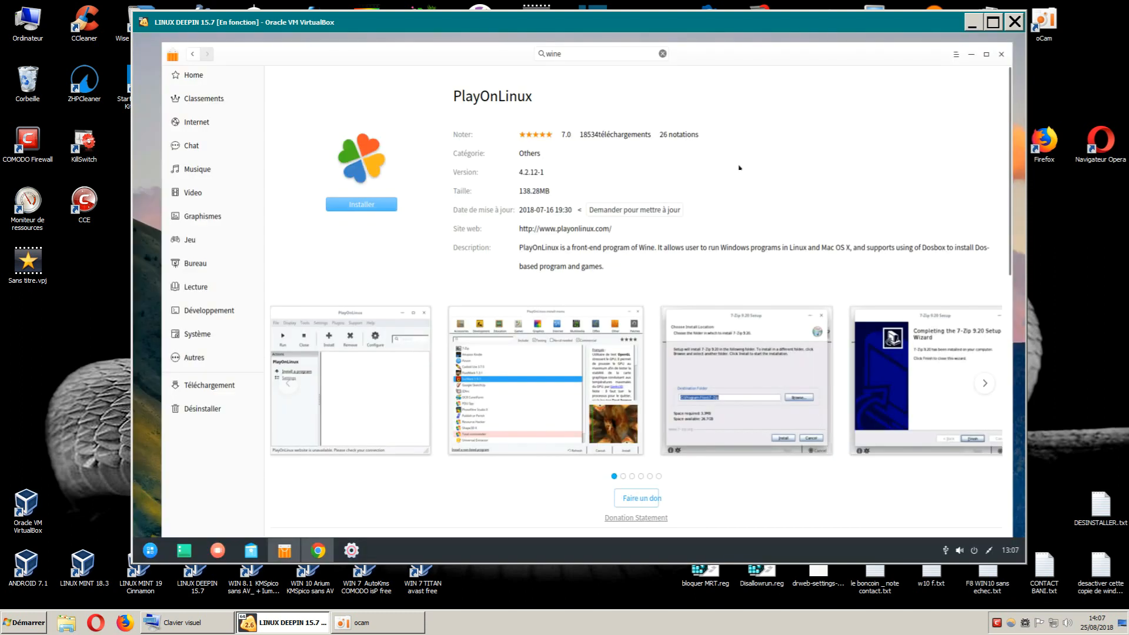
{"action": "left_click", "coordinate": [366, 204]}
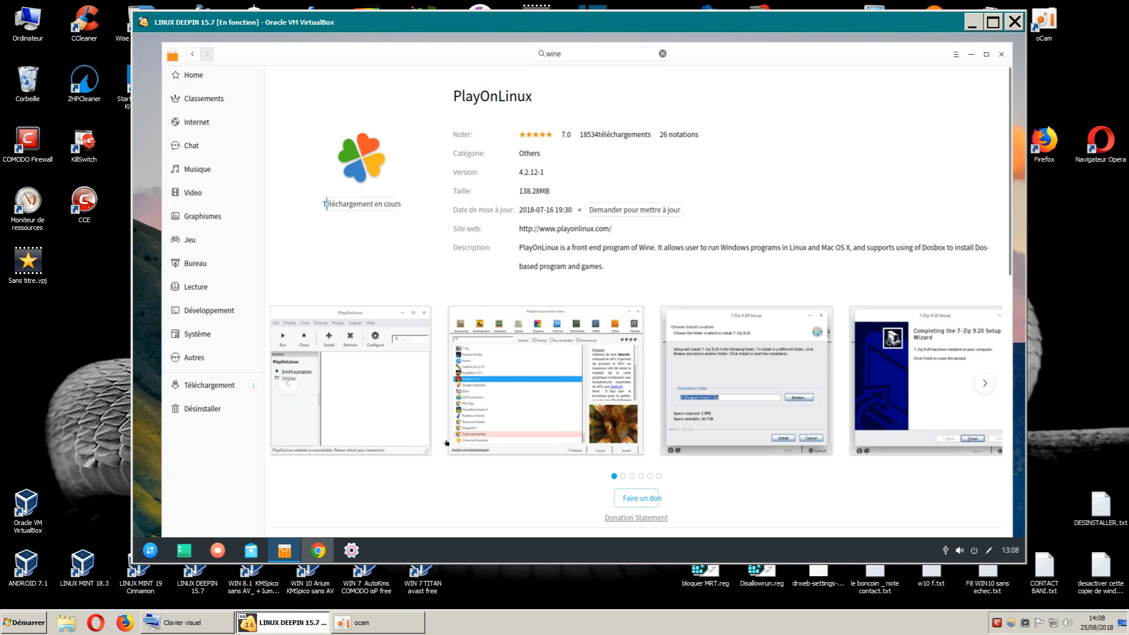
Browse the PlayOnLinux preview screenshots from the first to the last image and close the viewer.
{"action": "left_click", "coordinate": [366, 400]}
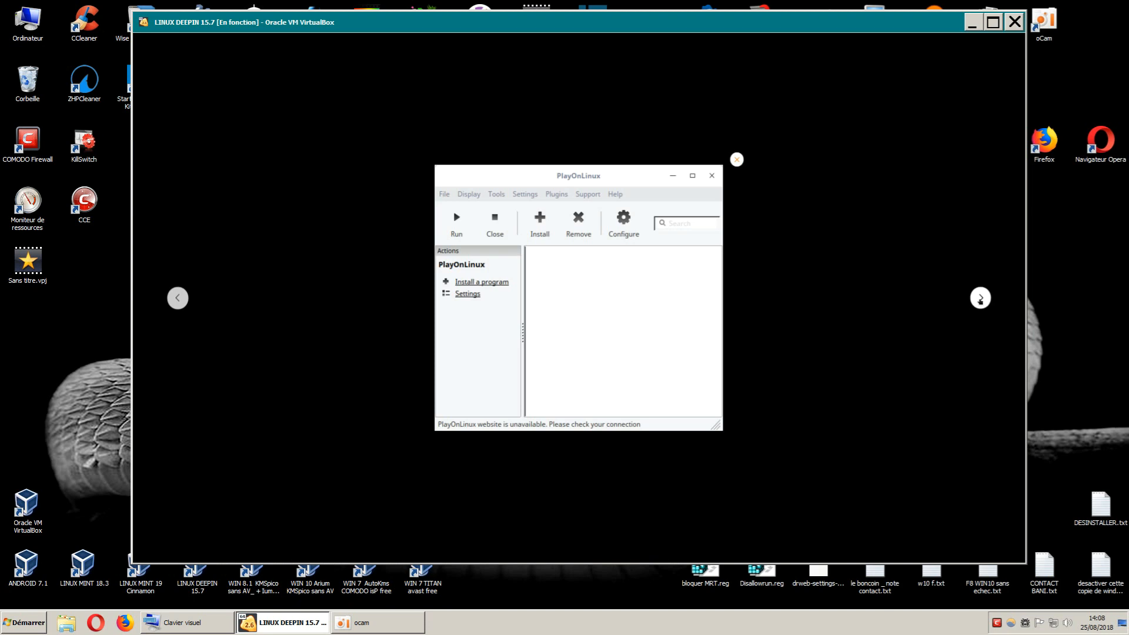
{"action": "left_click", "coordinate": [980, 298]}
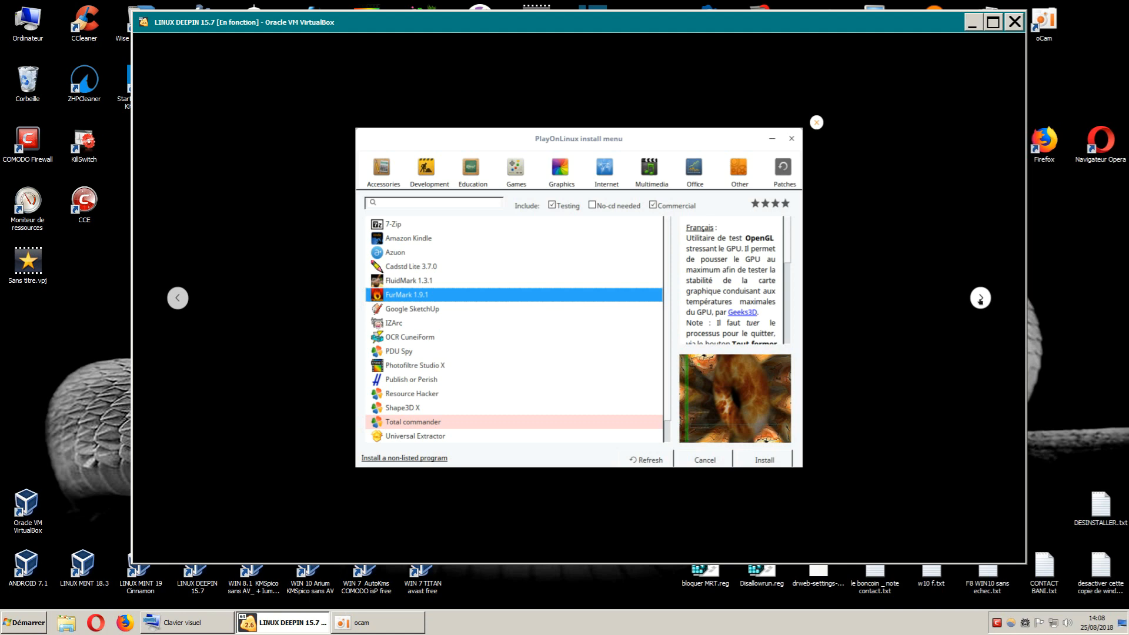
{"action": "left_click", "coordinate": [980, 300]}
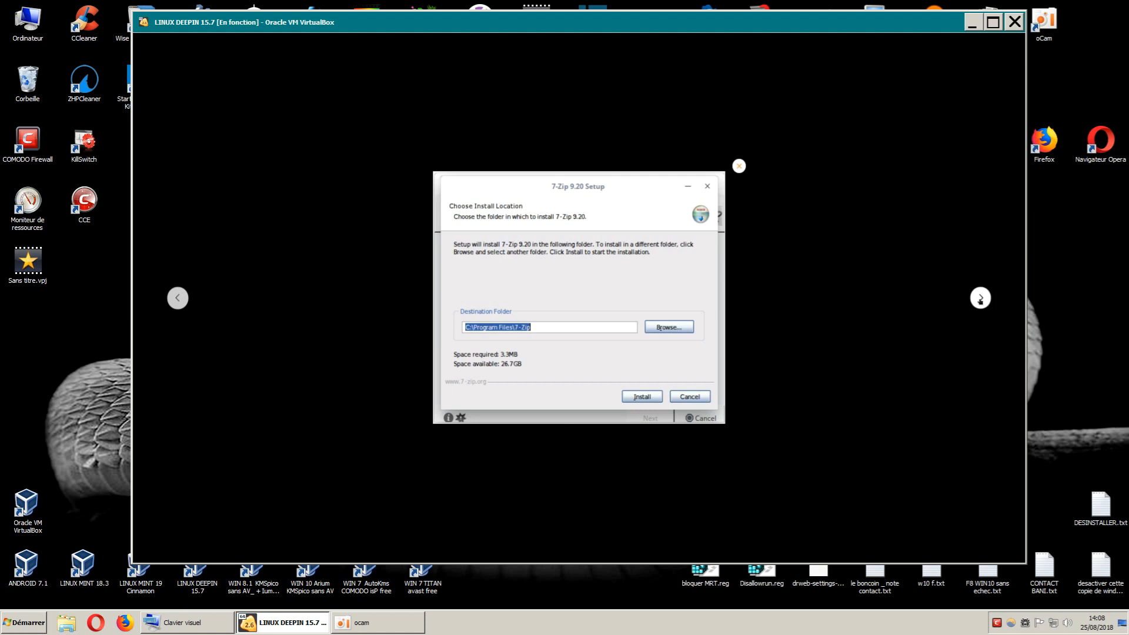
{"action": "left_click", "coordinate": [980, 298]}
{"action": "left_click", "coordinate": [980, 299]}
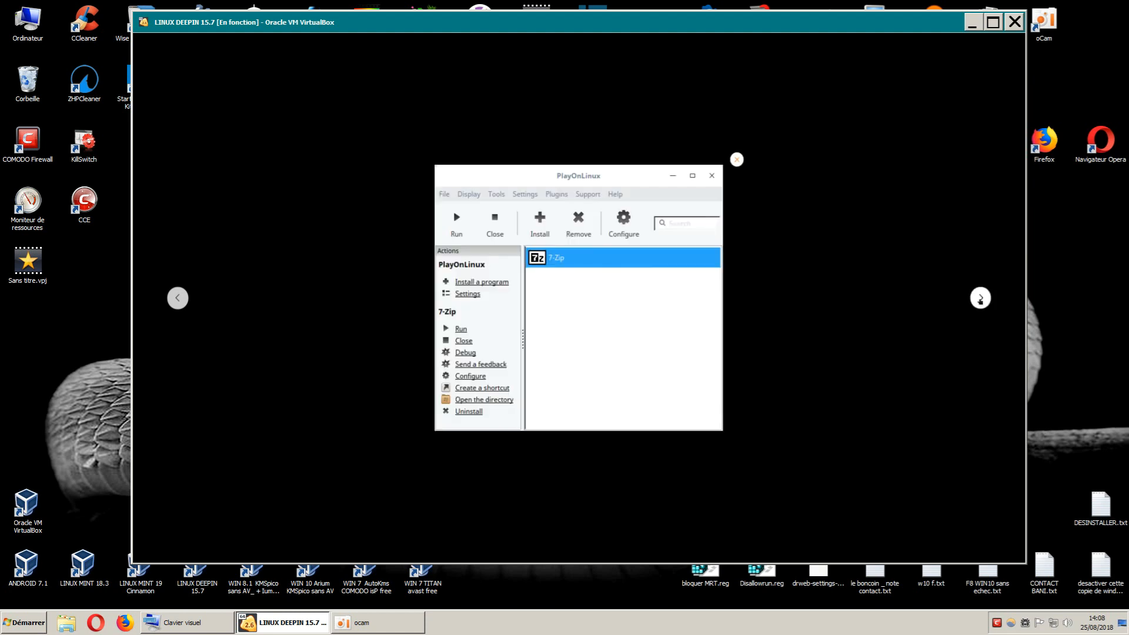
{"action": "left_click", "coordinate": [979, 298]}
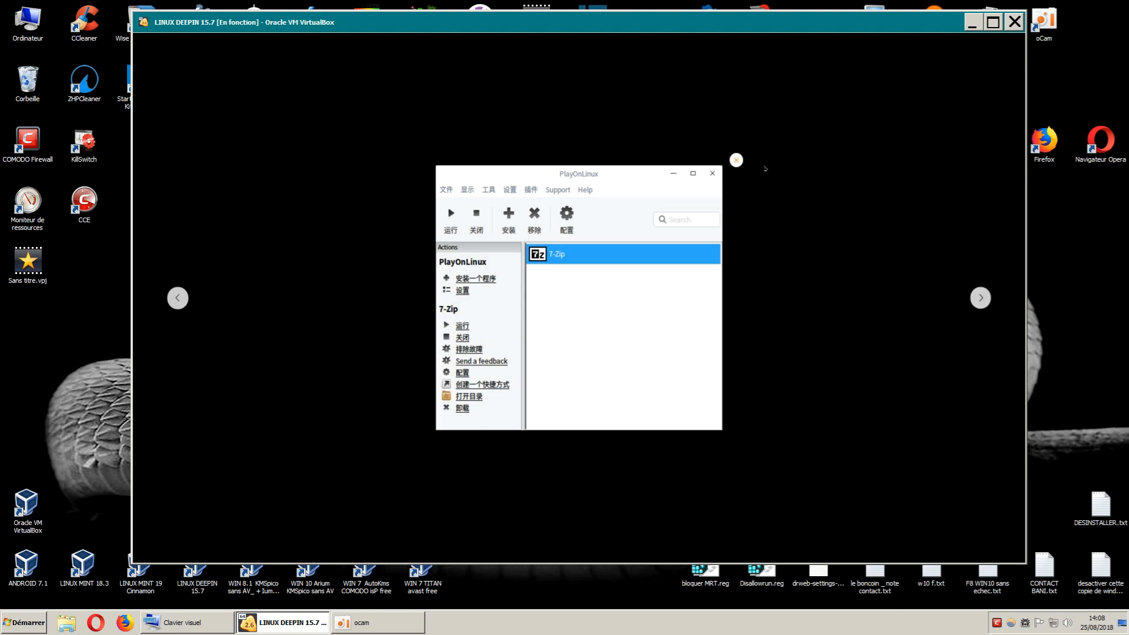
{"action": "left_click", "coordinate": [736, 160]}
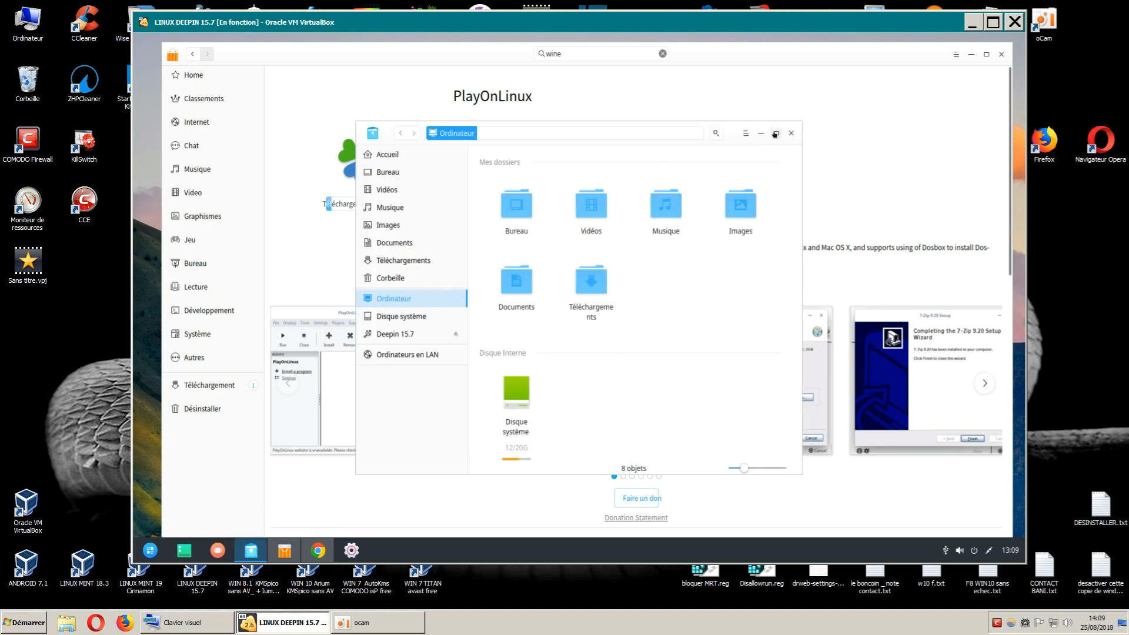
Locate esetonlinescanner_fra.exe in the Téléchargements folder of the maximized file manager and minimize the window.
{"action": "left_click", "coordinate": [775, 134]}
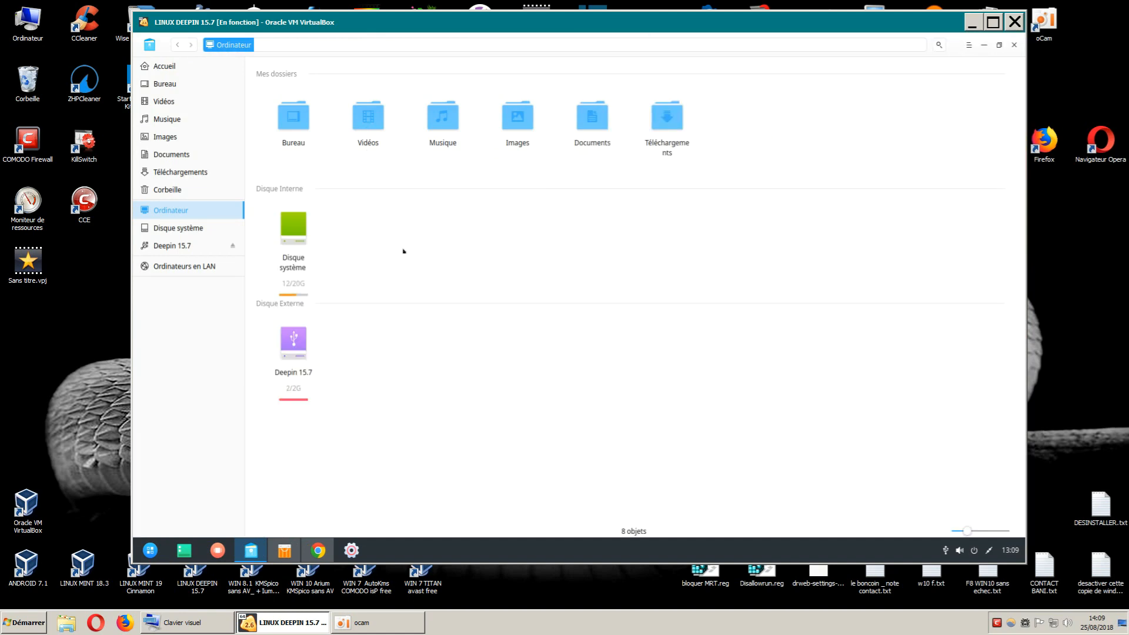
{"action": "double_click", "coordinate": [668, 130]}
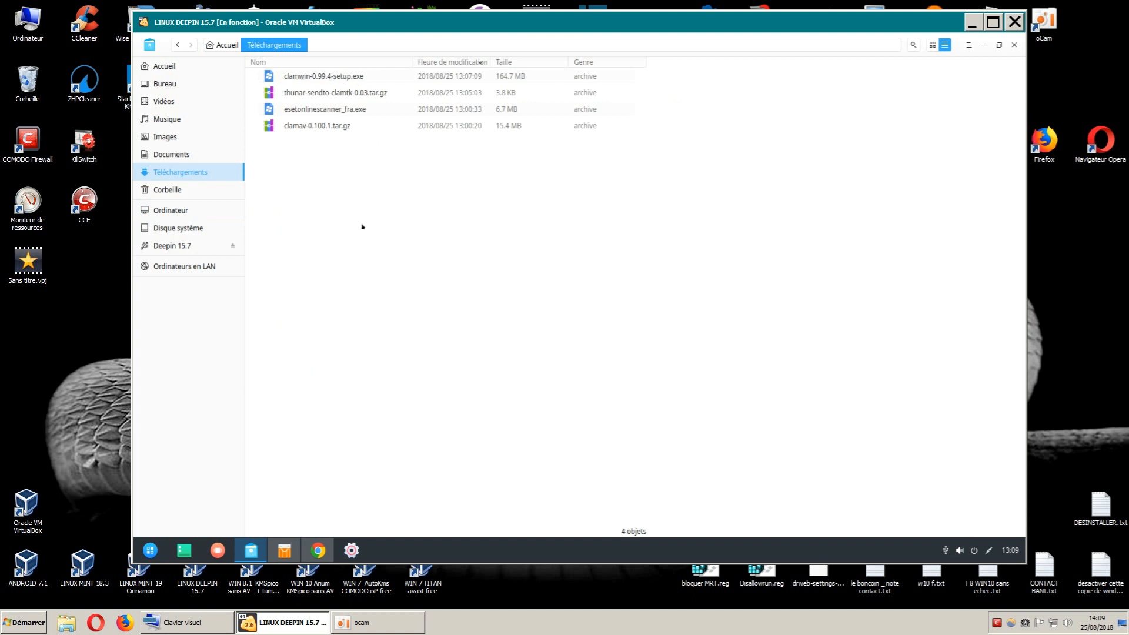
{"action": "left_click", "coordinate": [339, 111]}
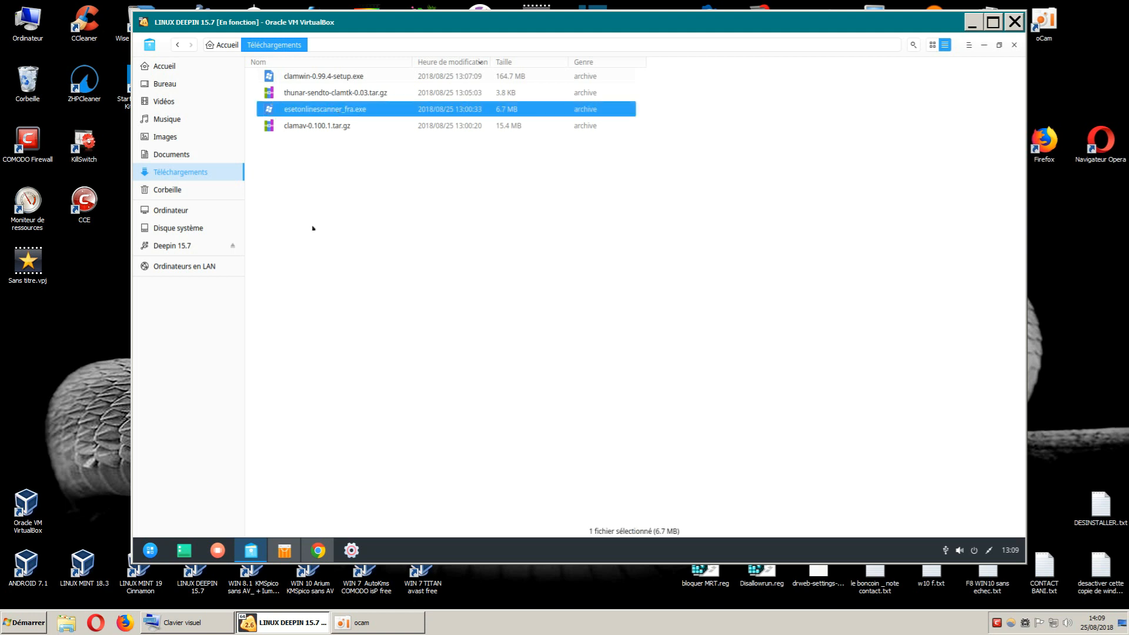
{"action": "left_click", "coordinate": [337, 178]}
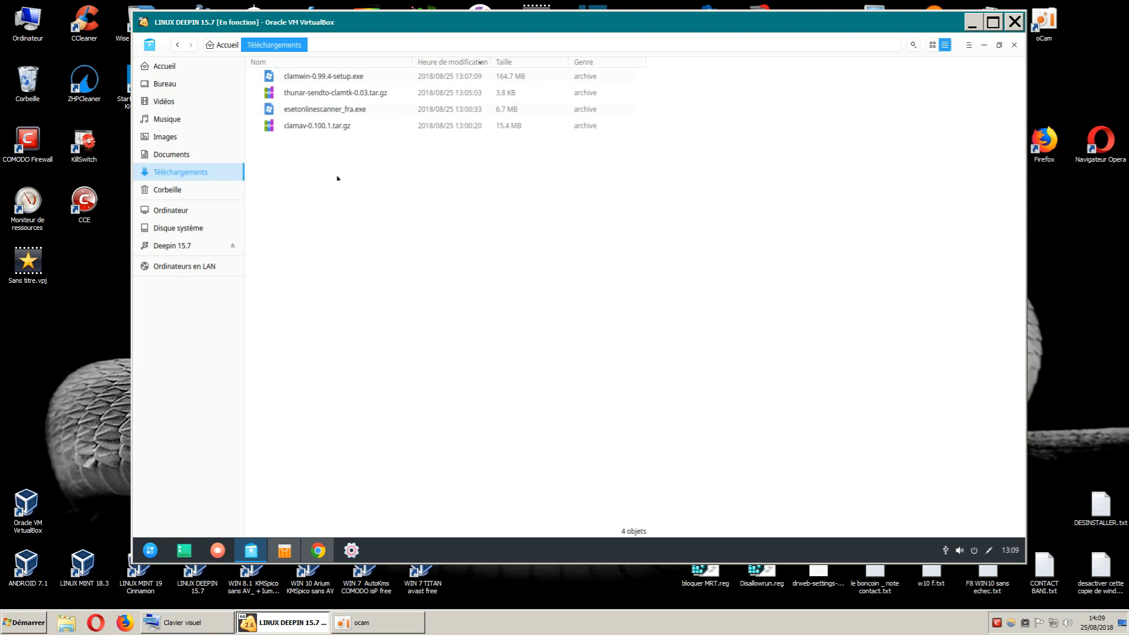
{"action": "left_click", "coordinate": [335, 111]}
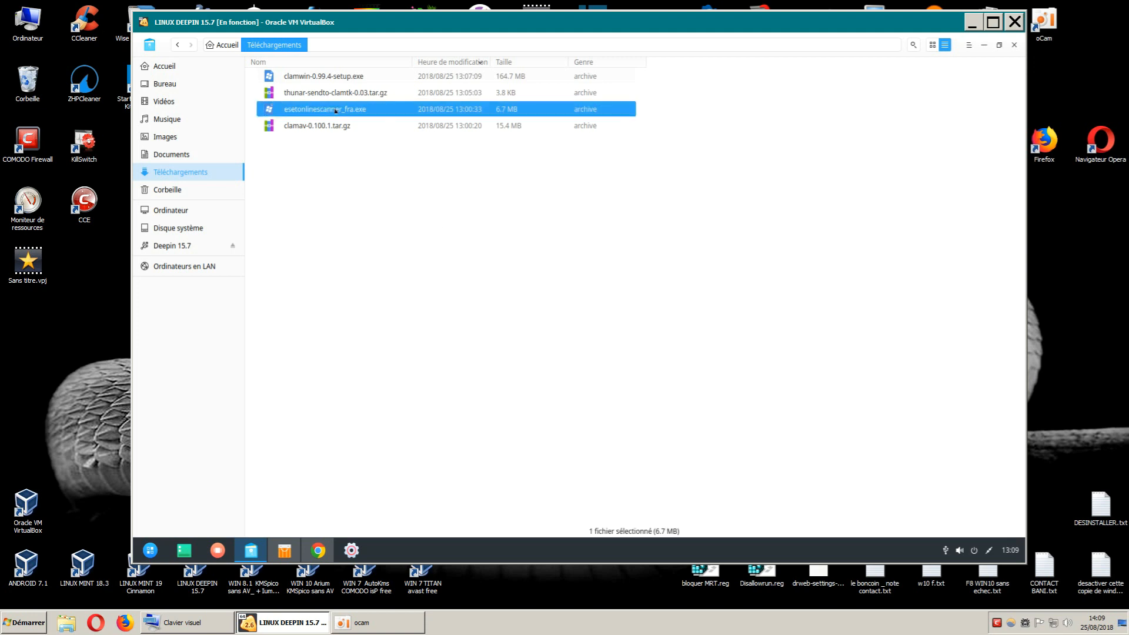
{"action": "left_click", "coordinate": [984, 45]}
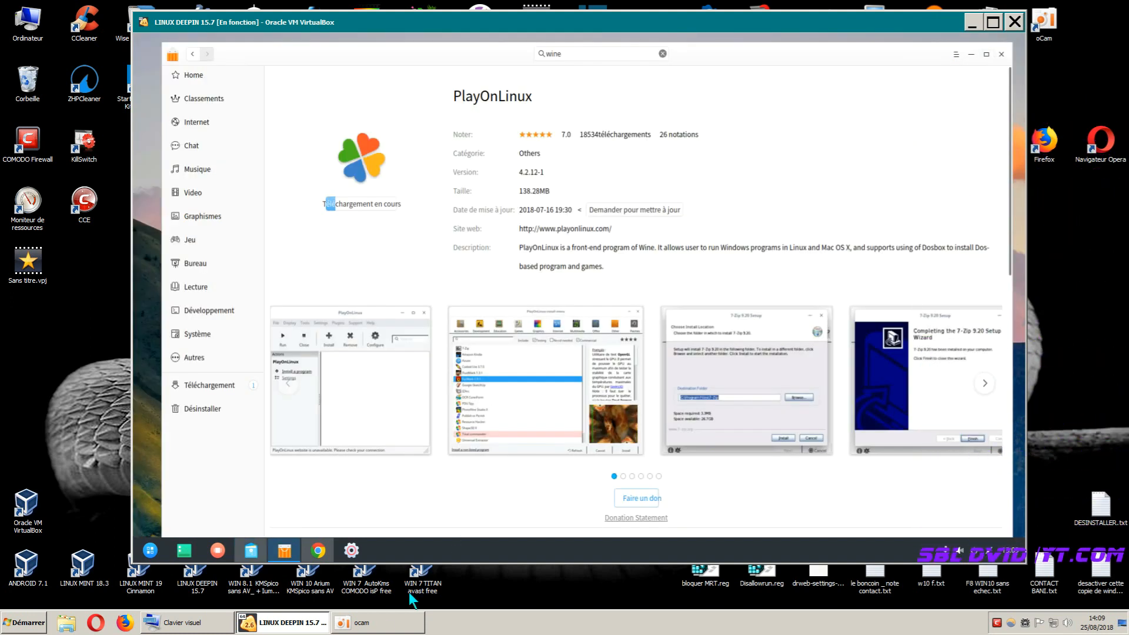
In Firefox, return from the PlayOnLinux website to the Google results and dismiss the related searches under the official site's entry.
{"action": "mouse_move", "coordinate": [382, 626]}
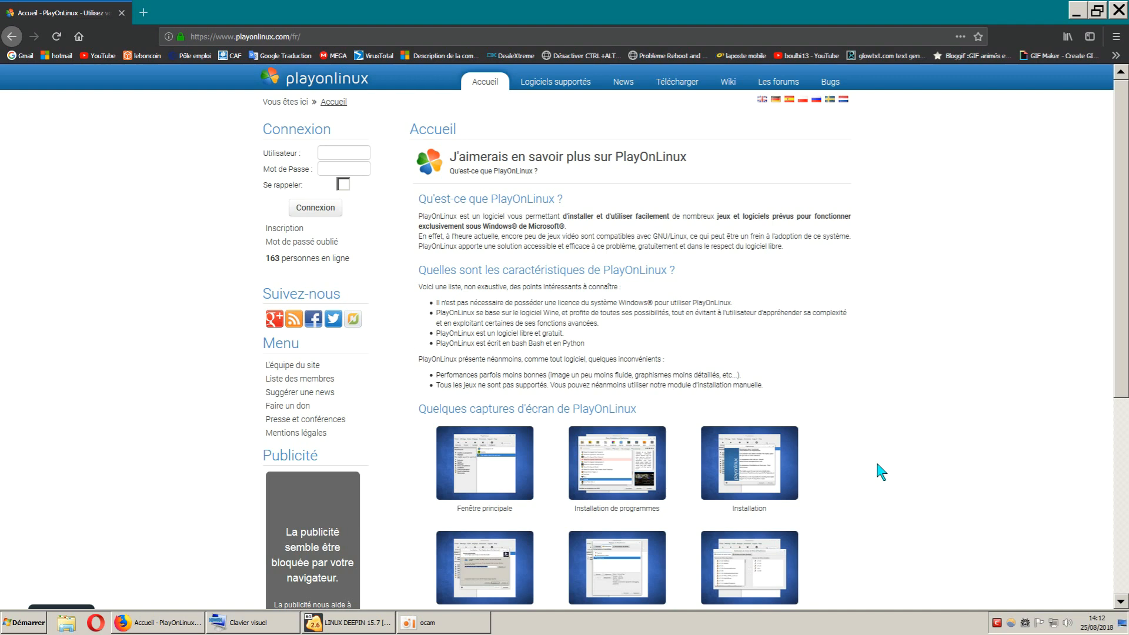
{"action": "left_click_drag", "start_coordinate": [1124, 381], "coordinate": [1123, 302]}
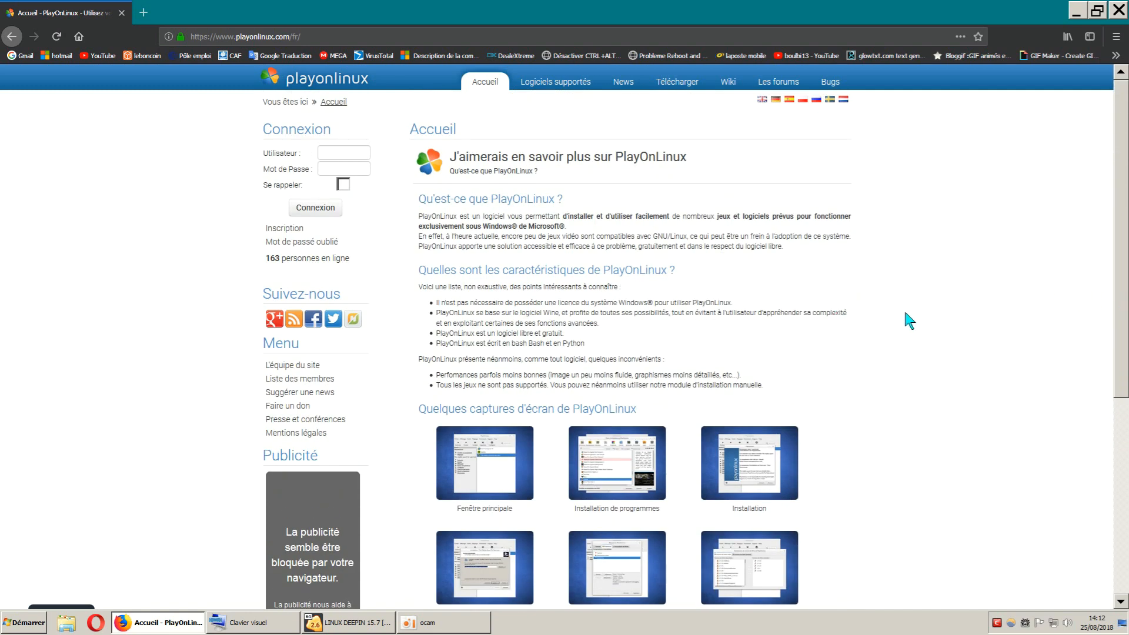
{"action": "left_click", "coordinate": [11, 42]}
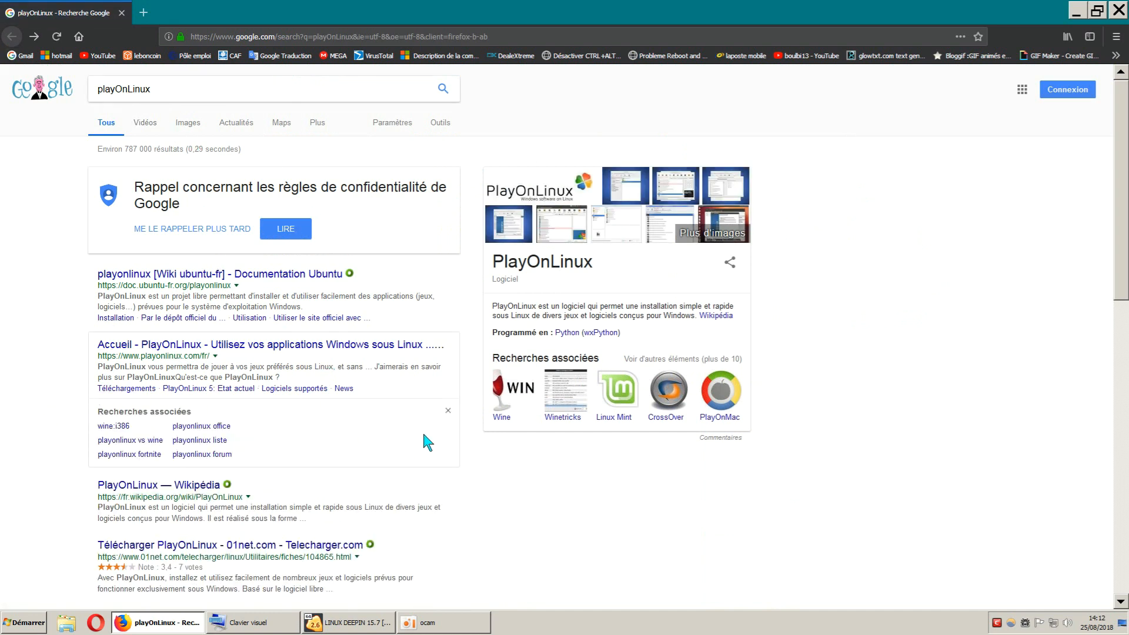
{"action": "left_click", "coordinate": [448, 410]}
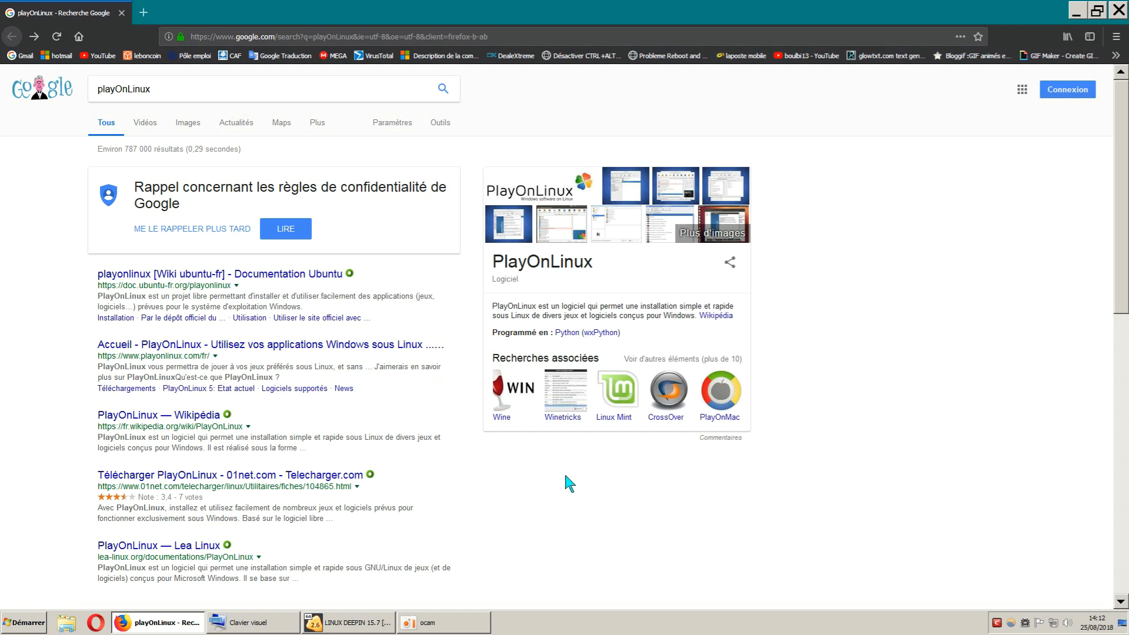
Visit the WineHQ website through the related Wine search and return to the playOnLinux results.
{"action": "left_click", "coordinate": [504, 418]}
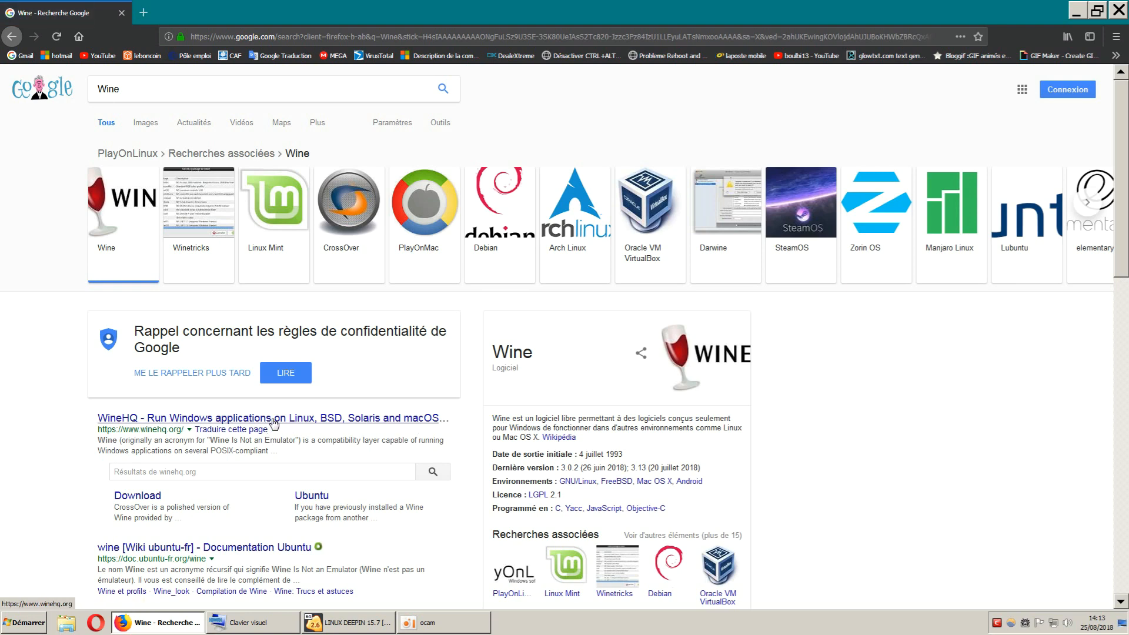
{"action": "left_click", "coordinate": [273, 419]}
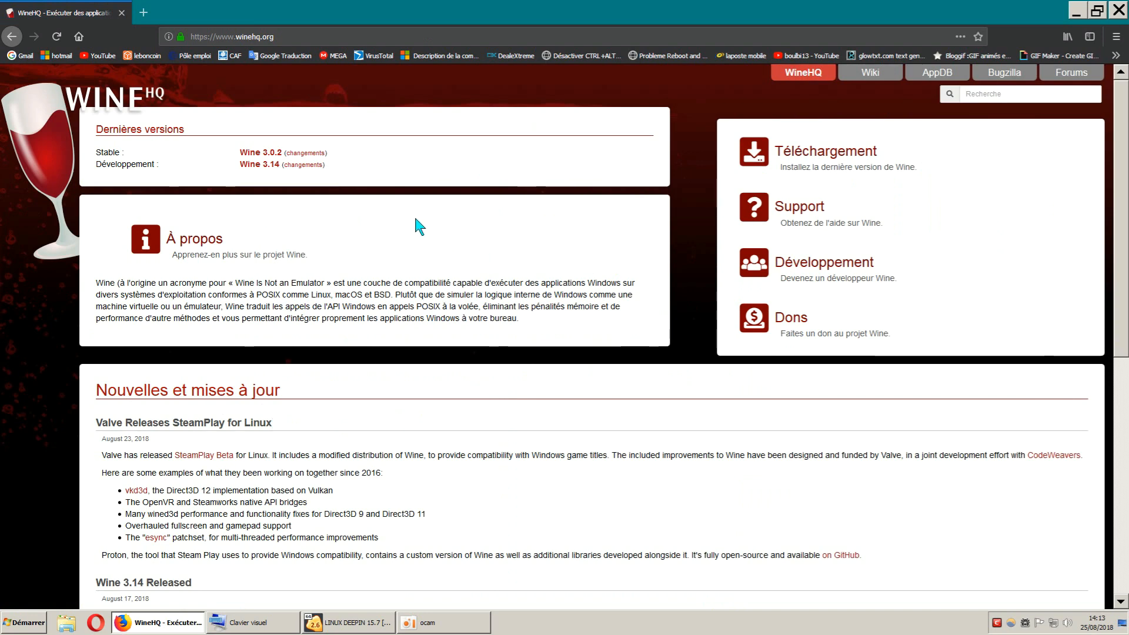
{"action": "left_click", "coordinate": [11, 36]}
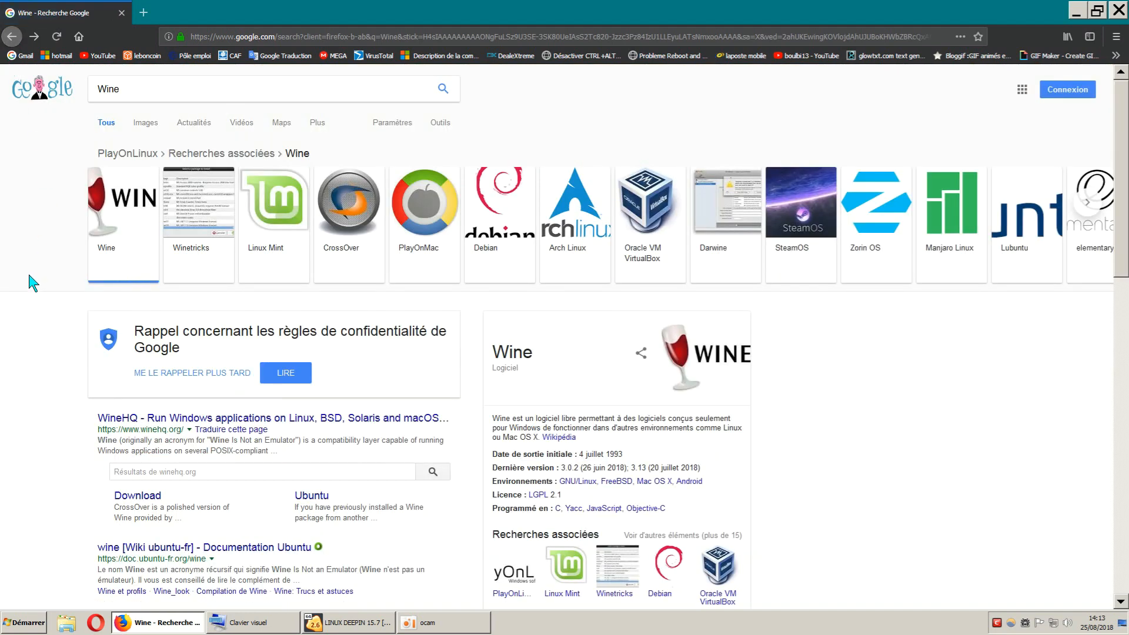
{"action": "left_click", "coordinate": [11, 37]}
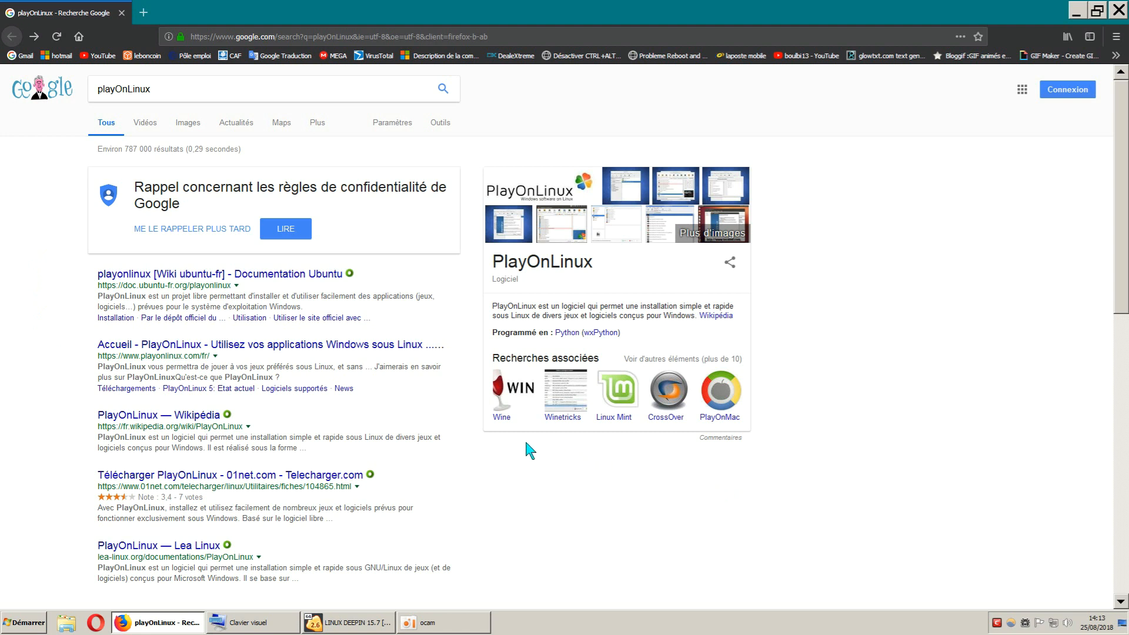
Look at the related Winetricks search results, and reopen the official PlayOnLinux website from the playOnLinux results.
{"action": "left_click", "coordinate": [562, 418]}
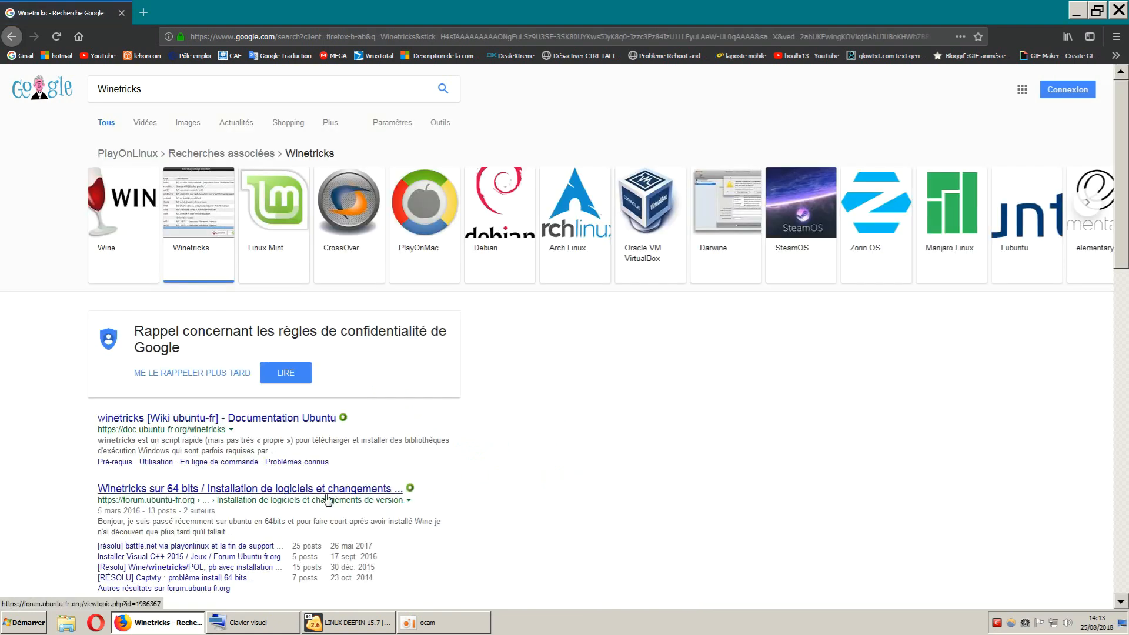
{"action": "left_click", "coordinate": [12, 39]}
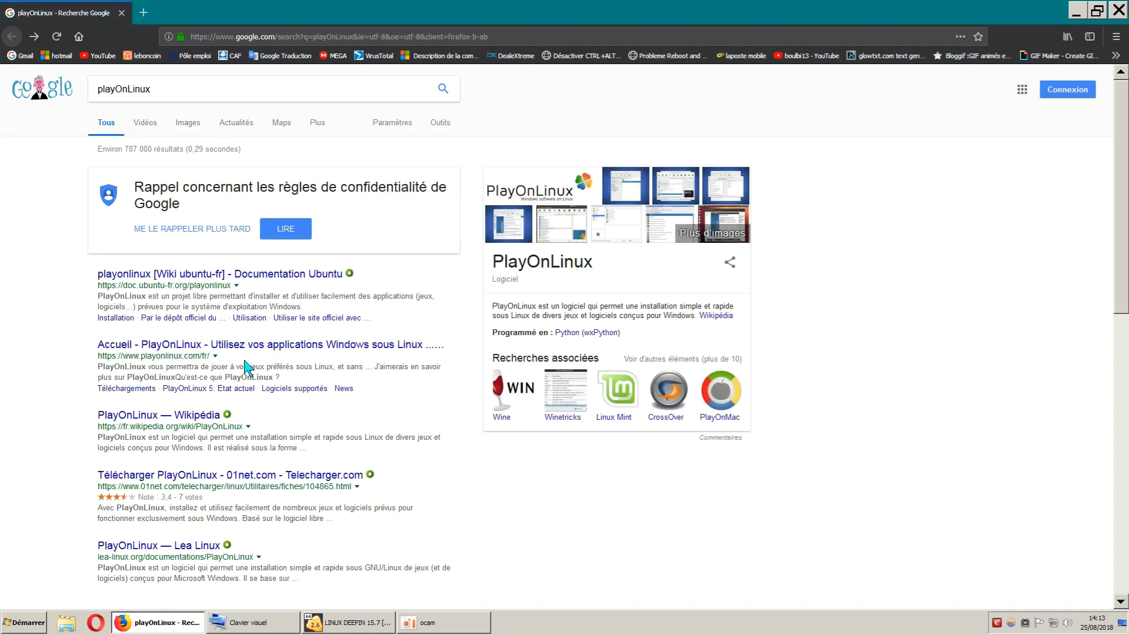
{"action": "left_click", "coordinate": [281, 349]}
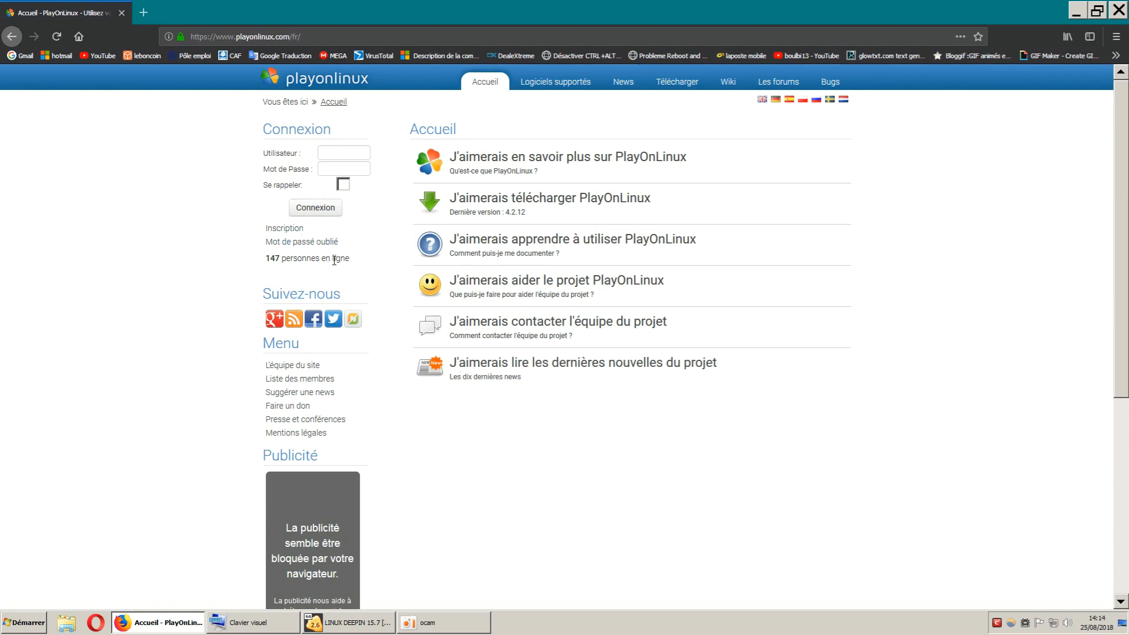
{"action": "scroll", "coordinate": [548, 460], "scroll_direction": "down", "scroll_amount": 2}
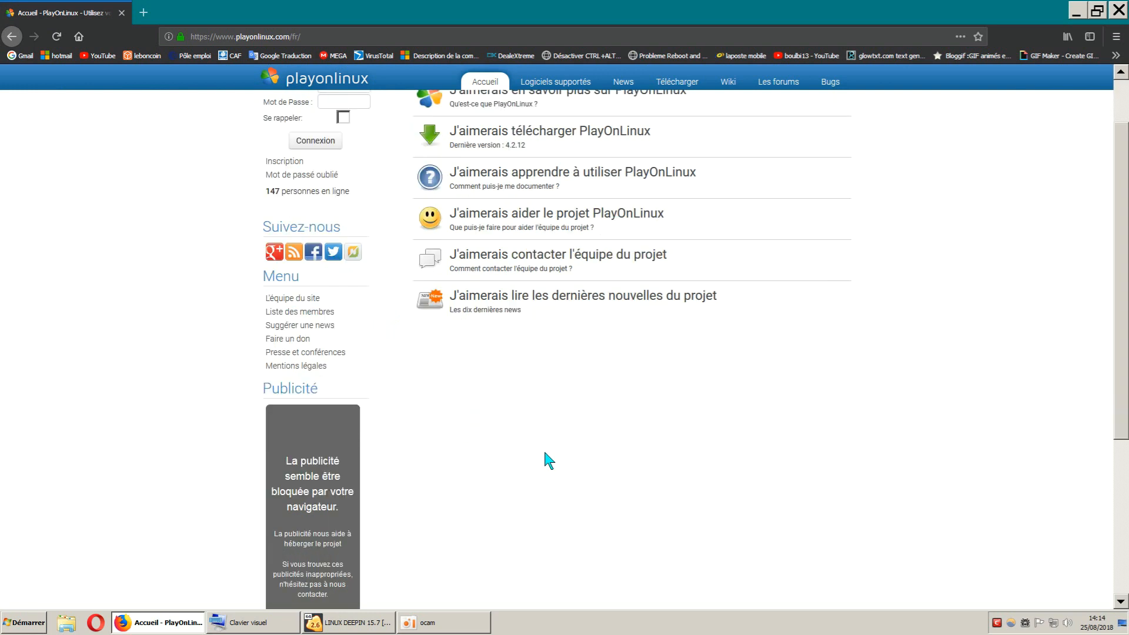
{"action": "scroll", "coordinate": [548, 460], "scroll_direction": "up", "scroll_amount": 2}
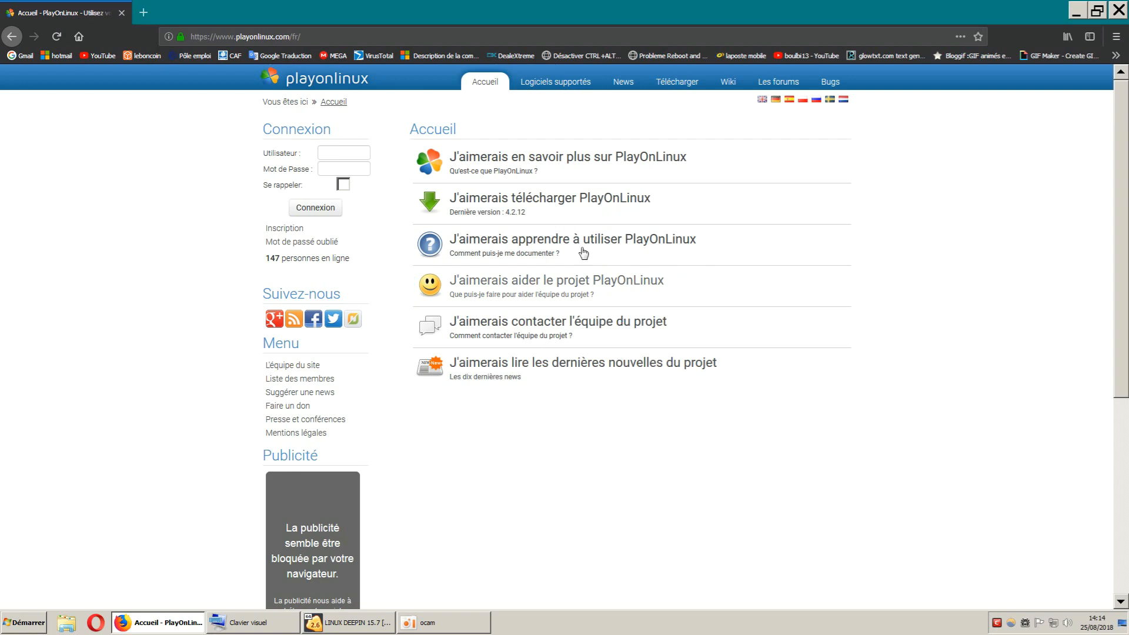
Close Firefox on the host, and quit PlayOnLinux in the virtual machine, agreeing to close all its windows.
{"action": "left_click", "coordinate": [1117, 12]}
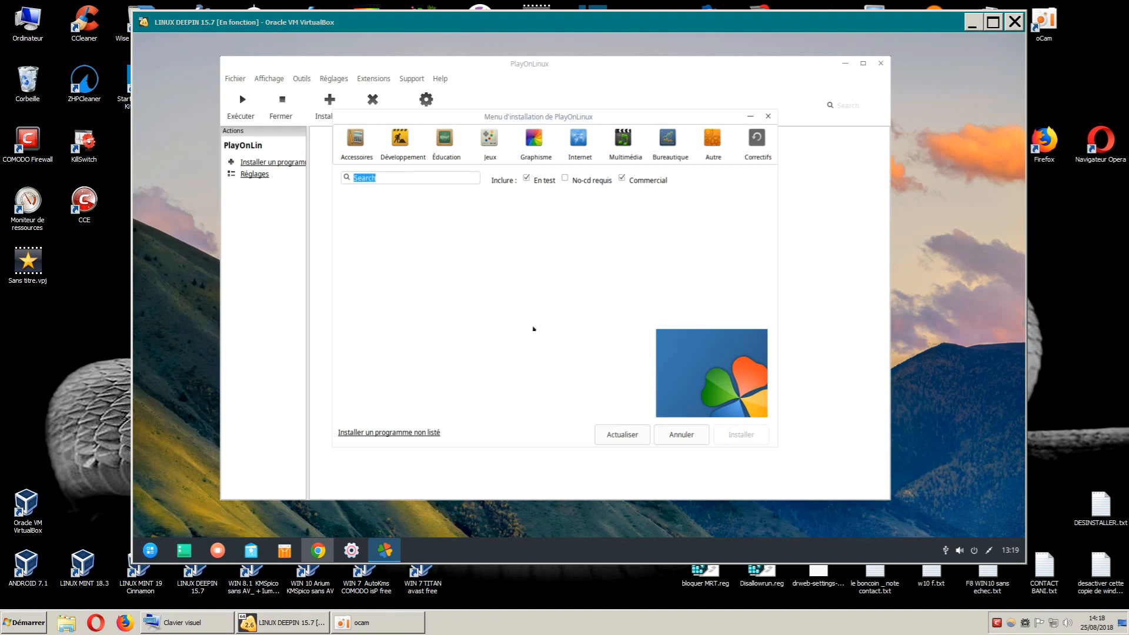
{"action": "left_click", "coordinate": [880, 63]}
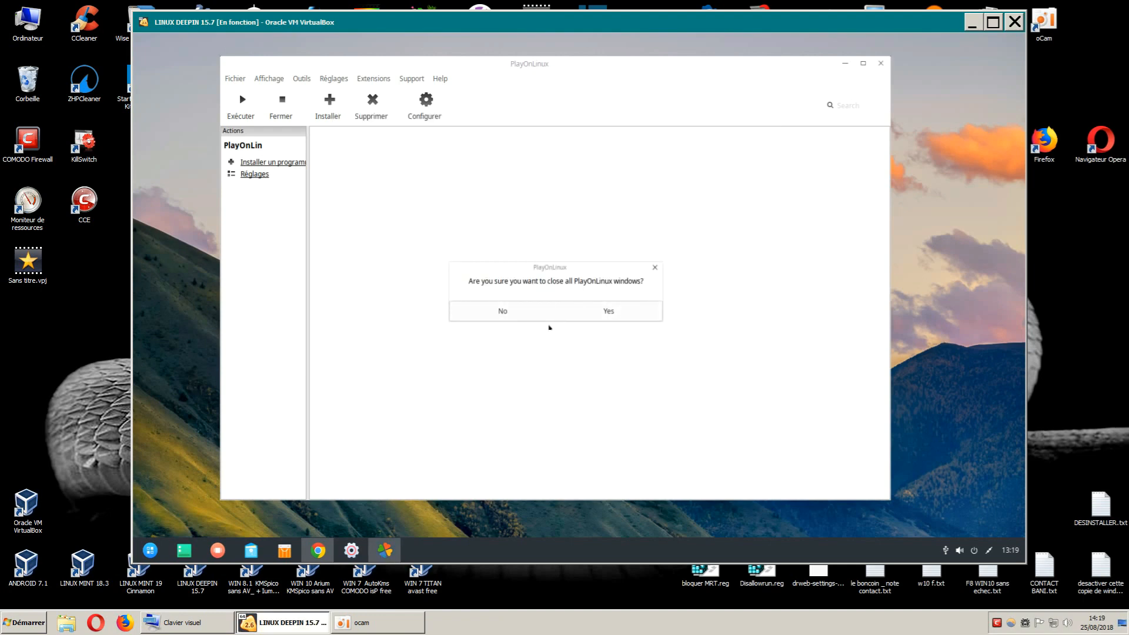
{"action": "left_click", "coordinate": [576, 311]}
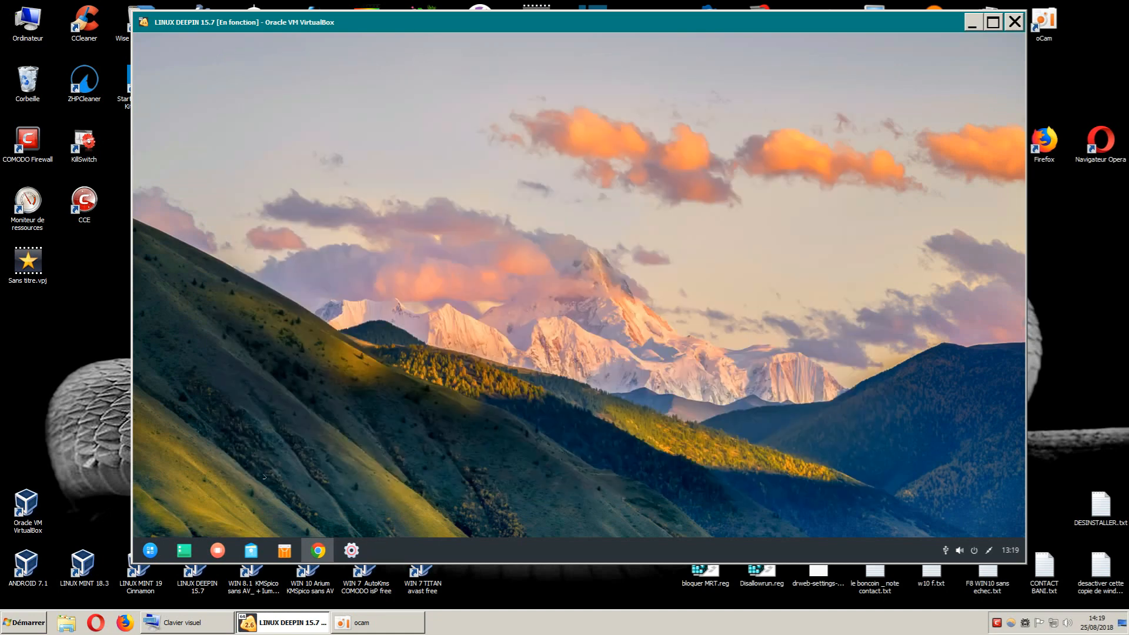
Launch PlayOnLinux from the Others category of the Deepin application launcher.
{"action": "left_click", "coordinate": [149, 550]}
{"action": "left_click", "coordinate": [179, 520]}
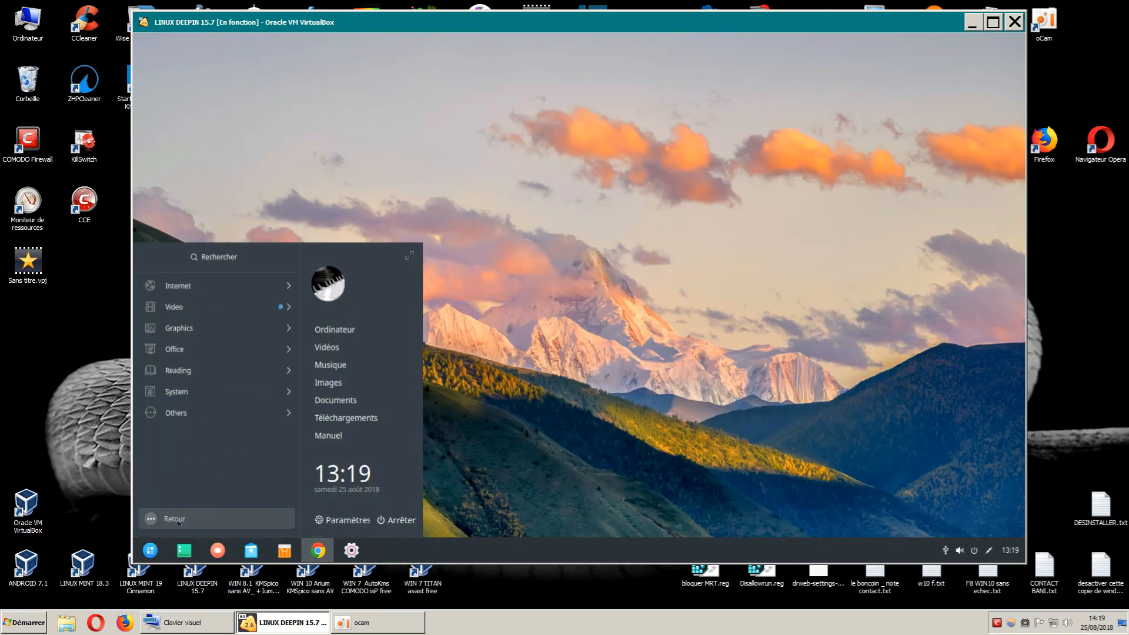
{"action": "left_click", "coordinate": [207, 414]}
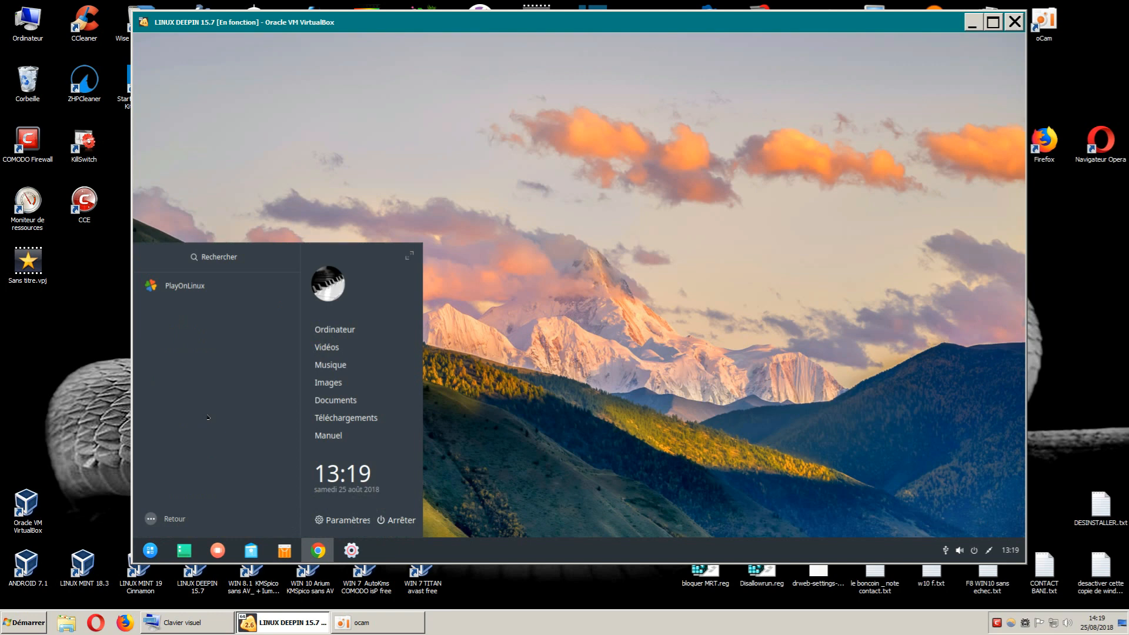
{"action": "left_click", "coordinate": [170, 519]}
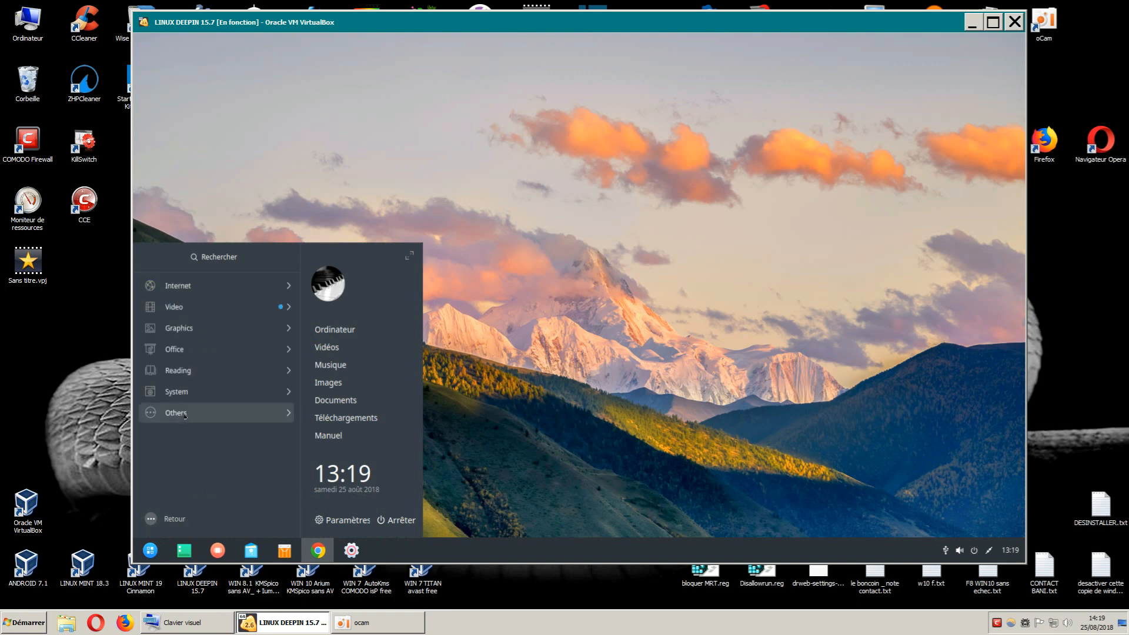
{"action": "left_click", "coordinate": [214, 414]}
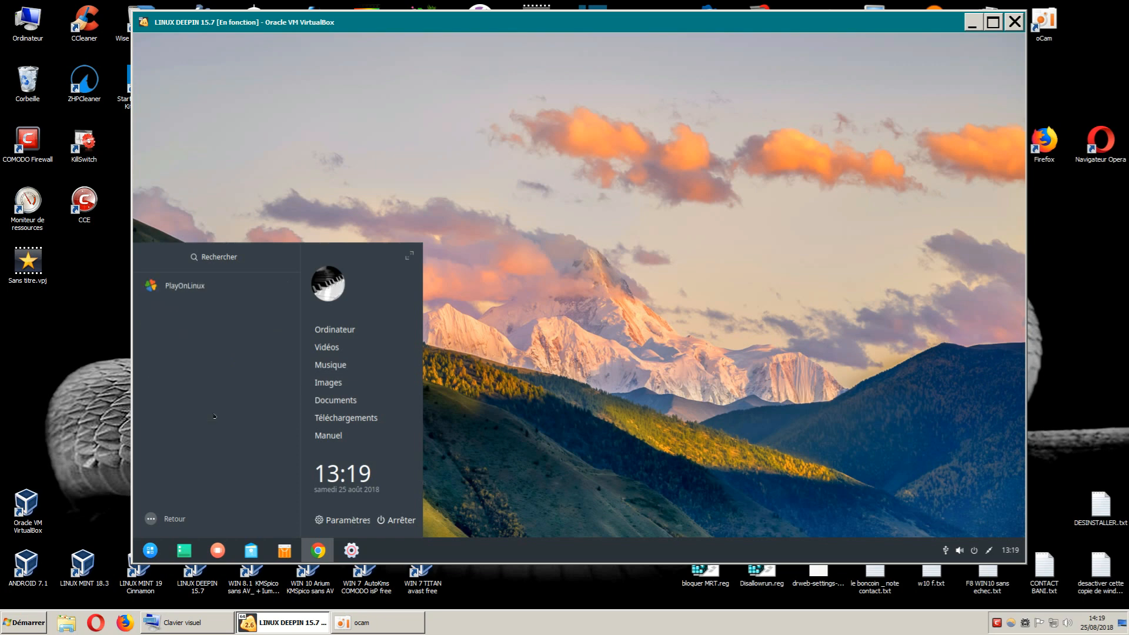
{"action": "left_click", "coordinate": [183, 286]}
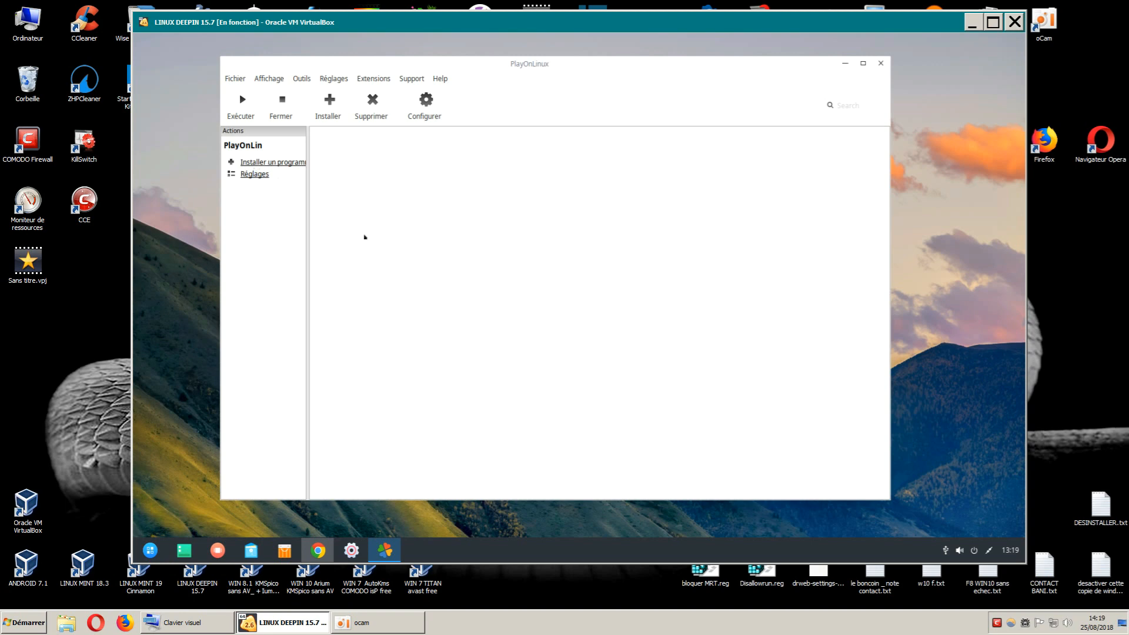
Look at the PlayOnLinux configuration window with its virtual drives, and at the available tools and settings commands.
{"action": "mouse_move", "coordinate": [617, 77]}
{"action": "left_mouse_down"}
{"action": "mouse_move", "coordinate": [644, 72]}
{"action": "mouse_move", "coordinate": [633, 76]}
{"action": "left_mouse_up"}
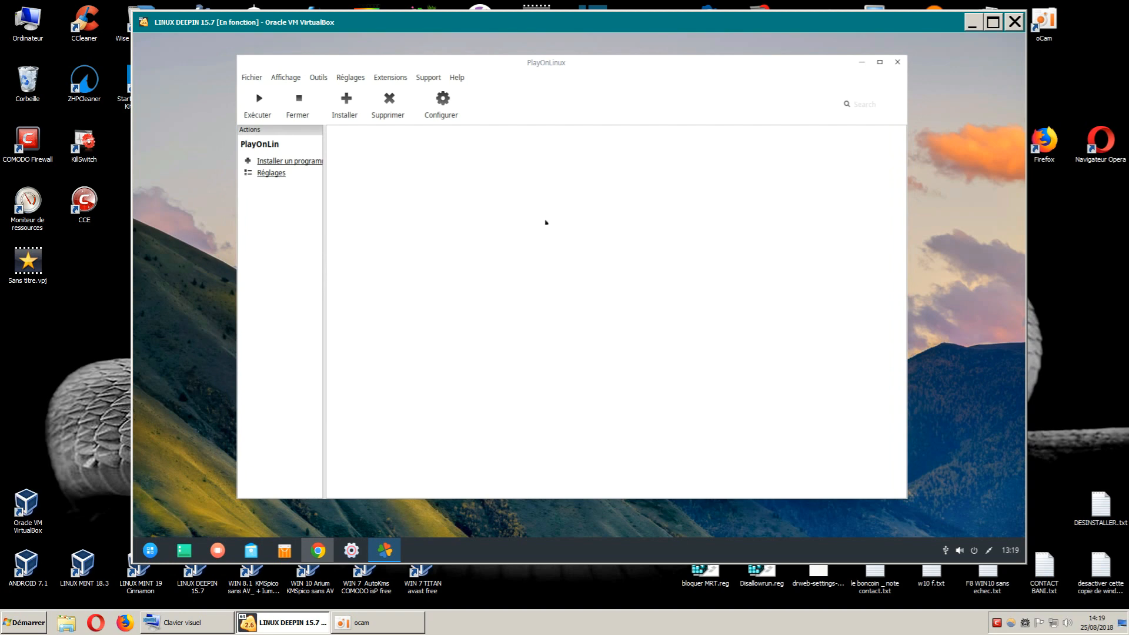
{"action": "left_click", "coordinate": [444, 108]}
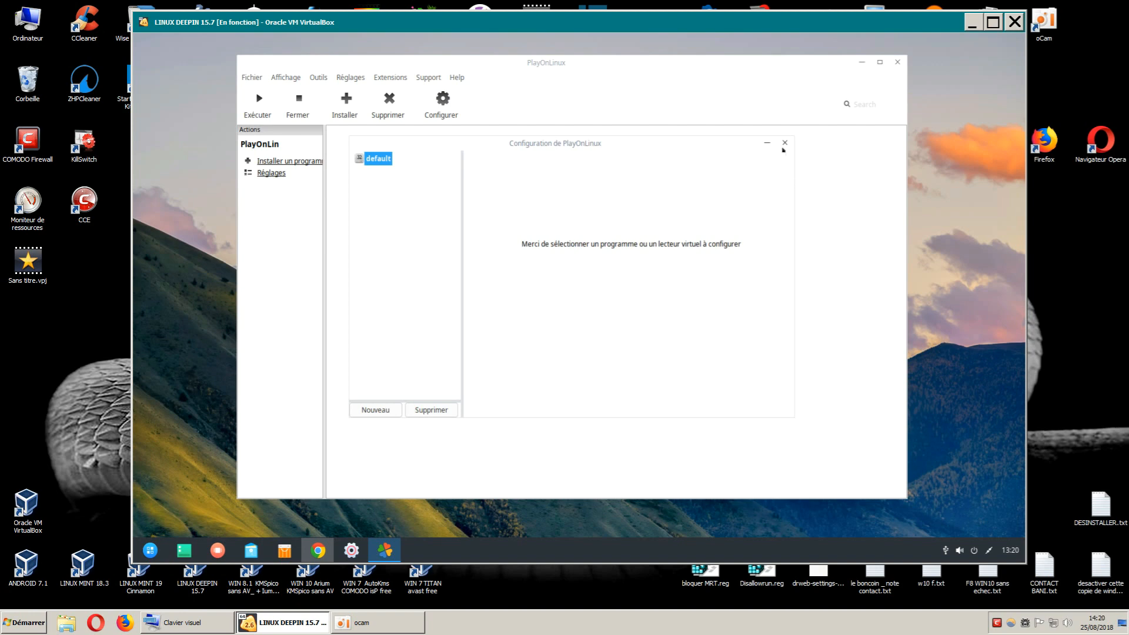
{"action": "left_click", "coordinate": [784, 143]}
{"action": "left_click", "coordinate": [317, 77]}
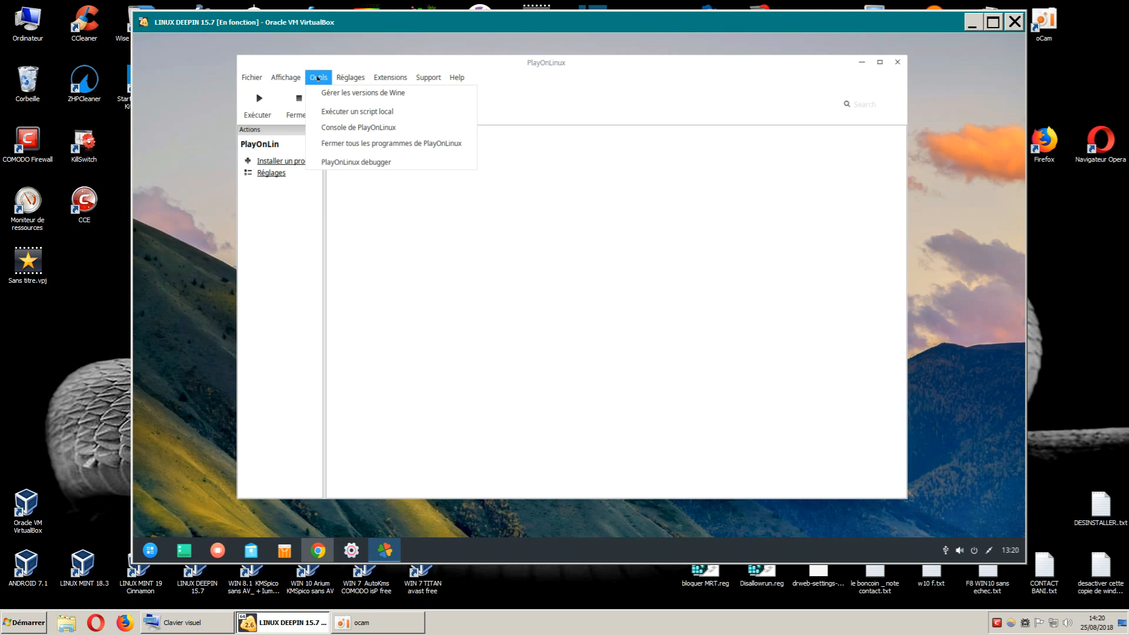
{"action": "mouse_move", "coordinate": [341, 77]}
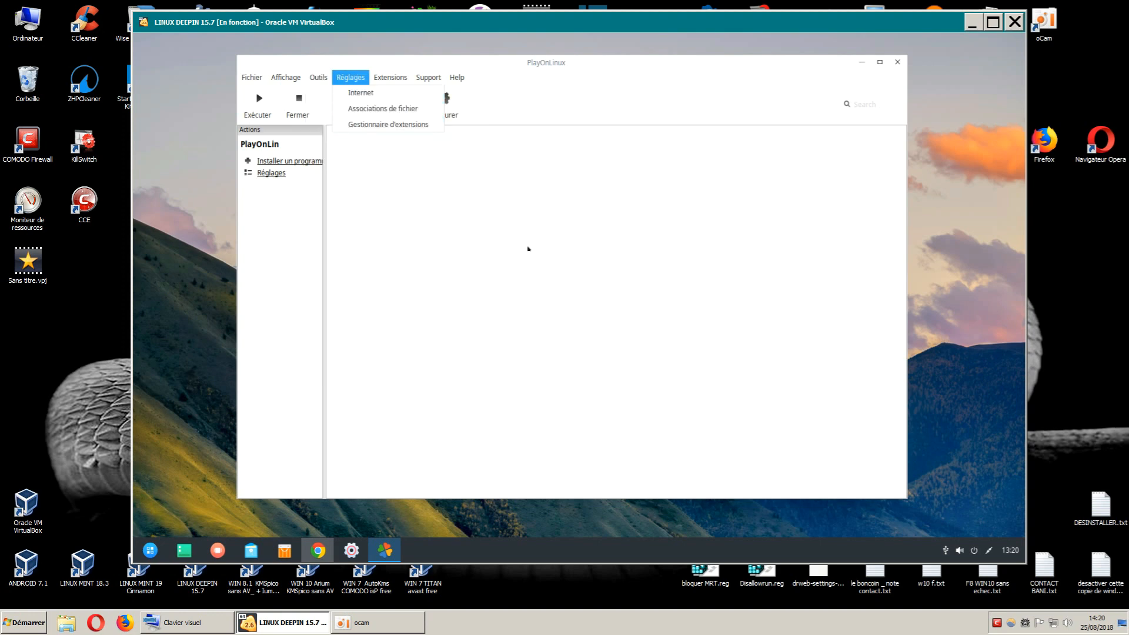
{"action": "left_click", "coordinate": [529, 248]}
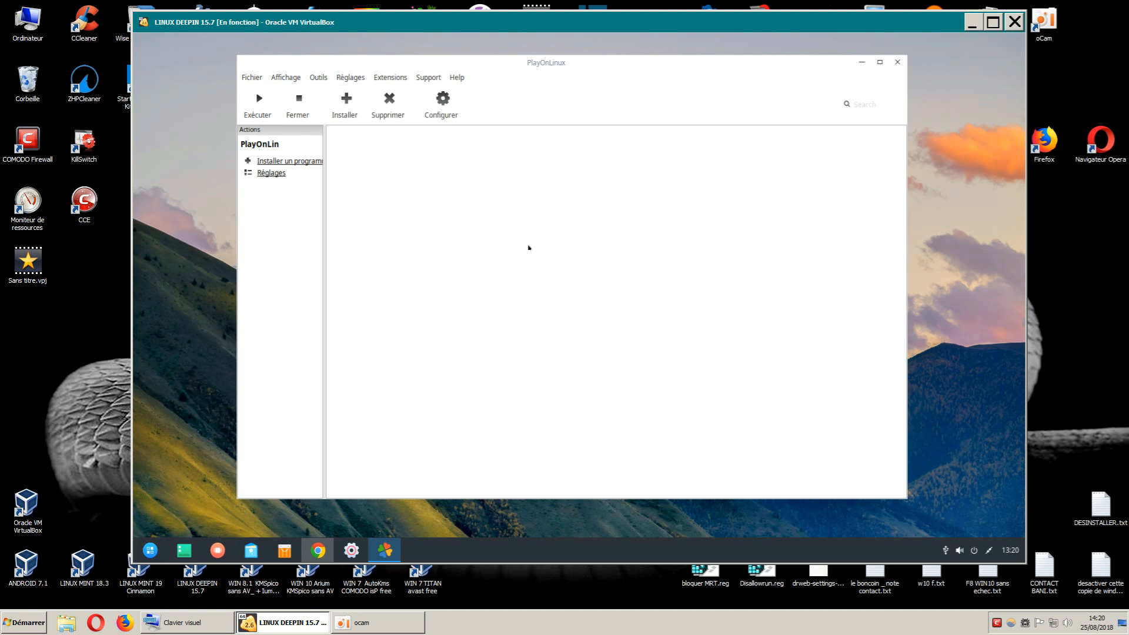
Start the manual installation of an unlisted program in PlayOnLinux and continue past the two notices and the introduction page.
{"action": "left_click", "coordinate": [275, 162]}
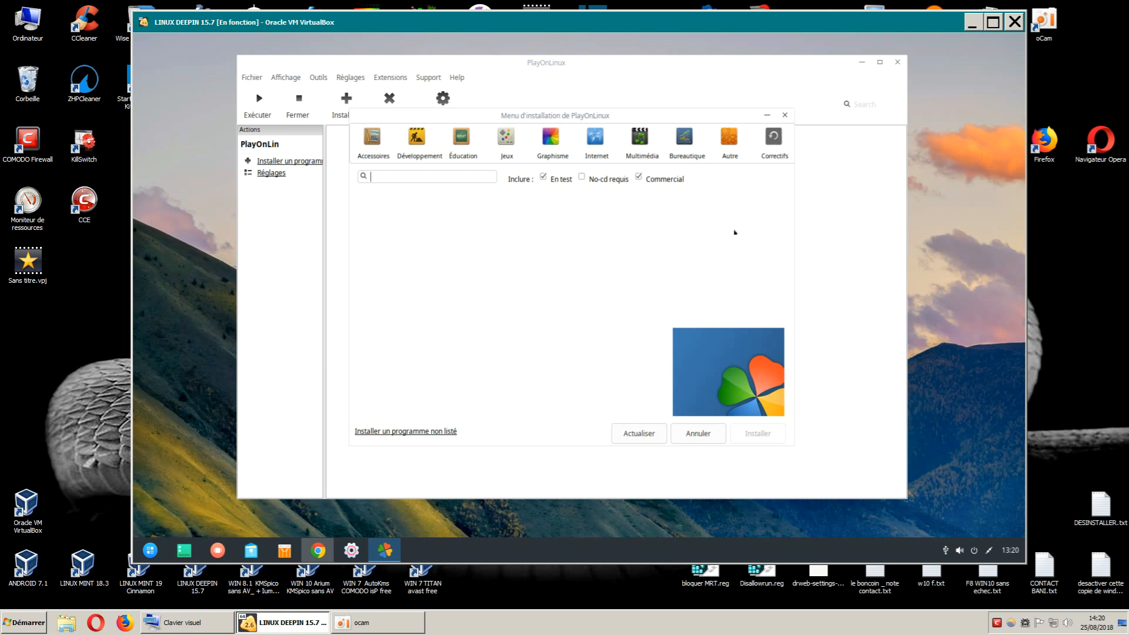
{"action": "left_click_drag", "start_coordinate": [684, 111], "coordinate": [918, 199]}
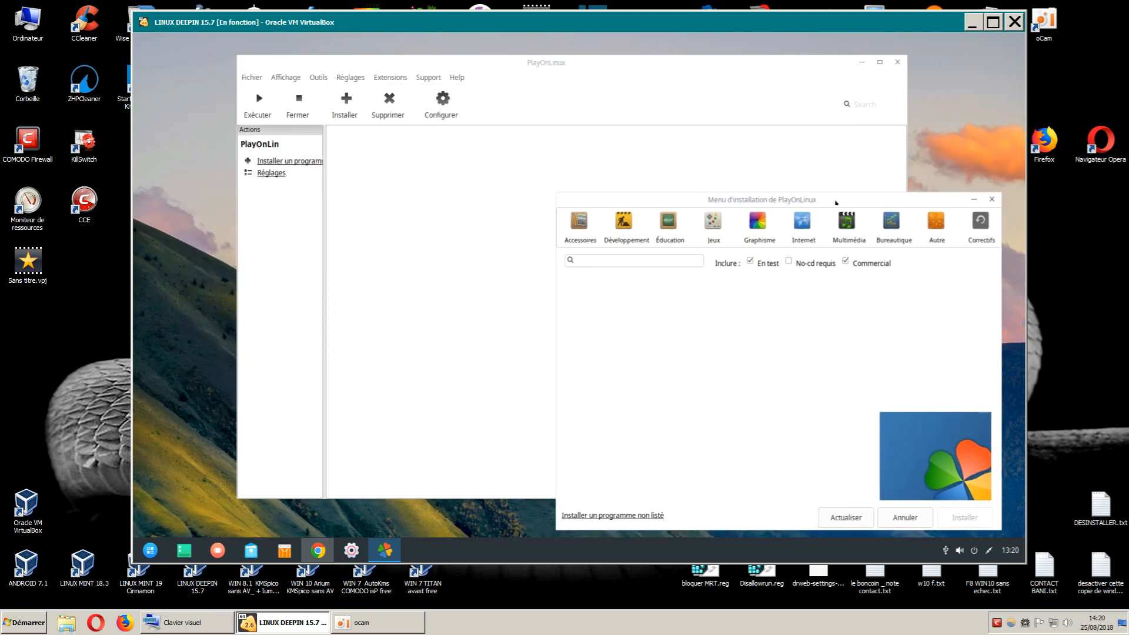
{"action": "left_click_drag", "start_coordinate": [837, 200], "coordinate": [843, 43]}
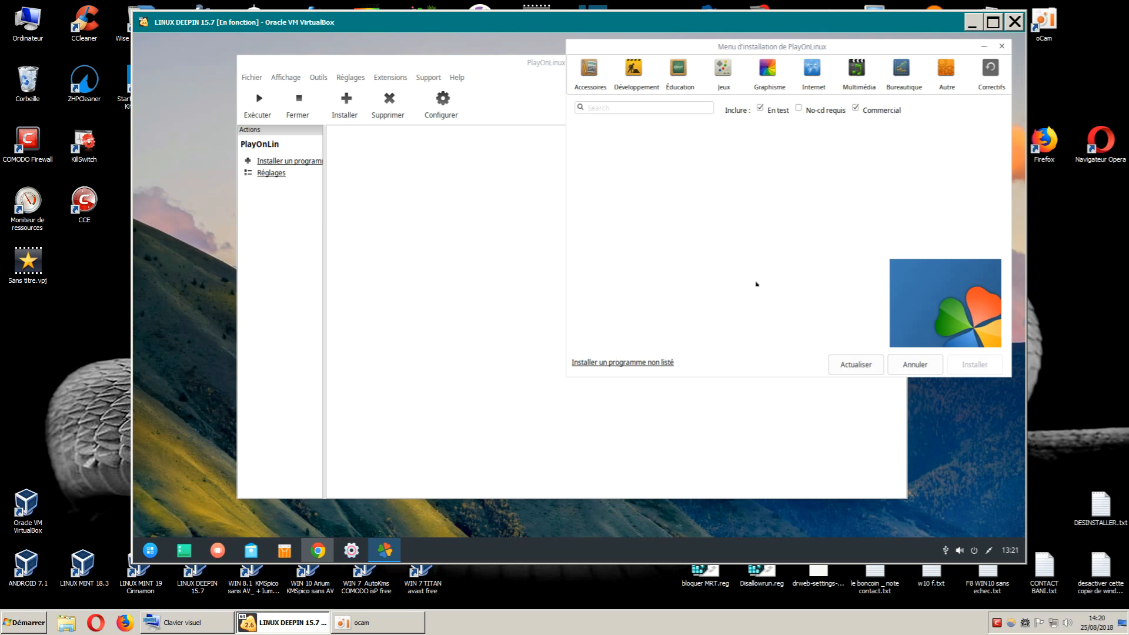
{"action": "left_click", "coordinate": [668, 362]}
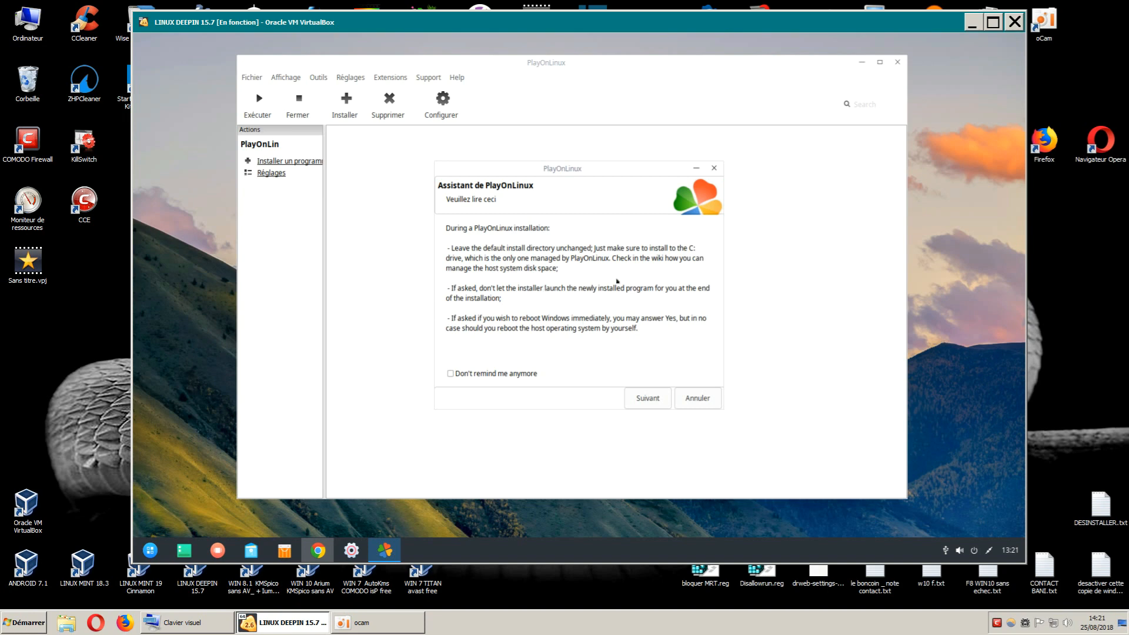
{"action": "left_click", "coordinate": [643, 400]}
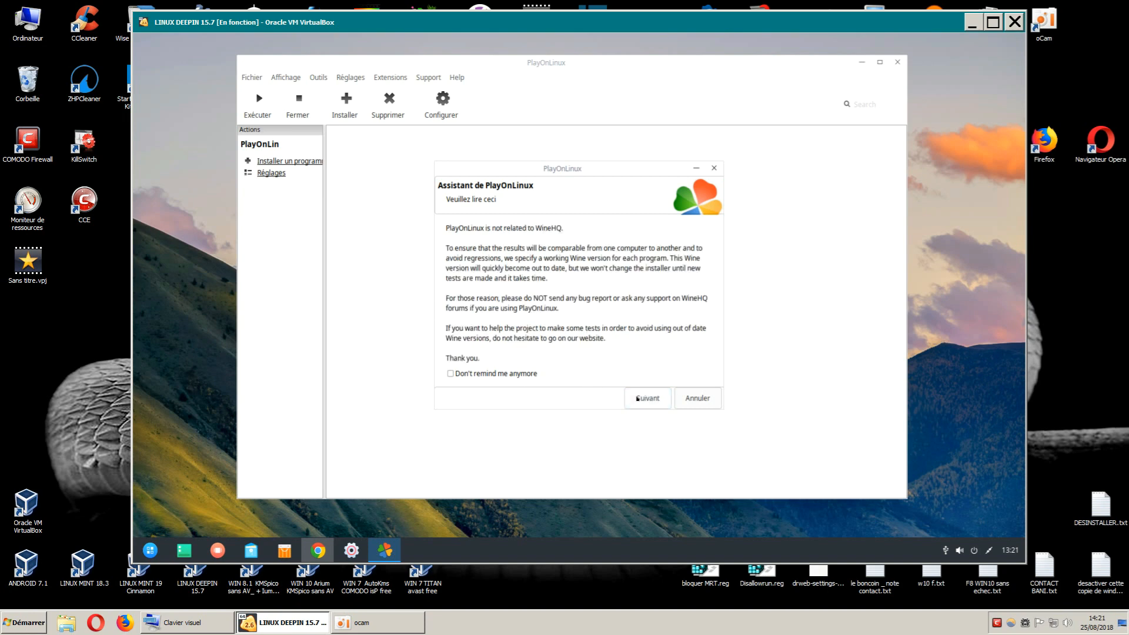
{"action": "left_click", "coordinate": [637, 399]}
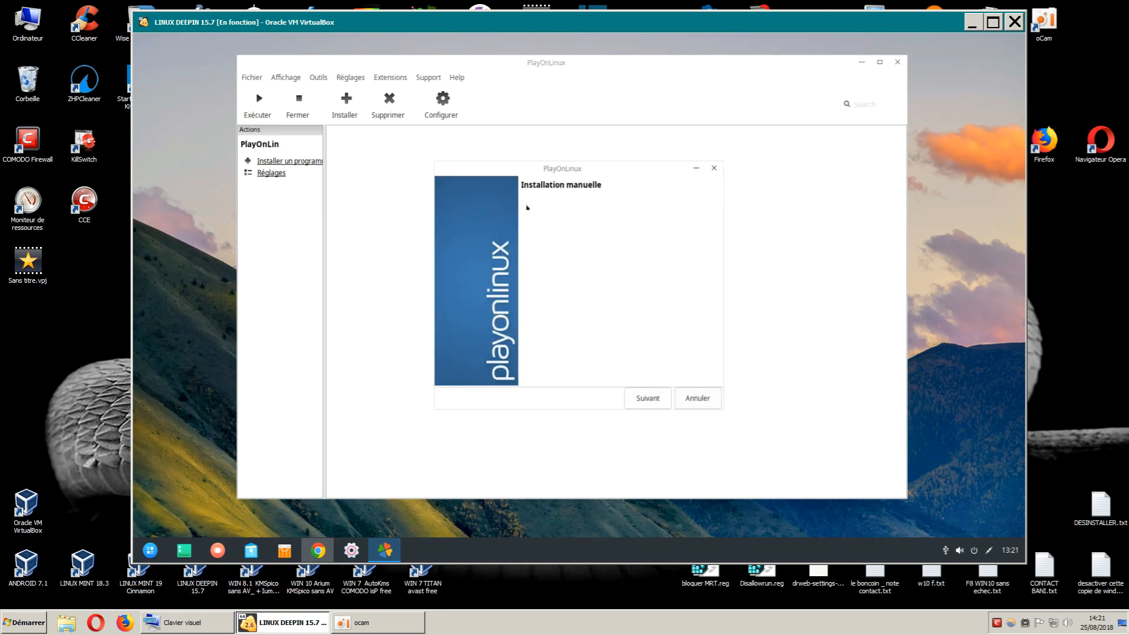
{"action": "left_click", "coordinate": [637, 398]}
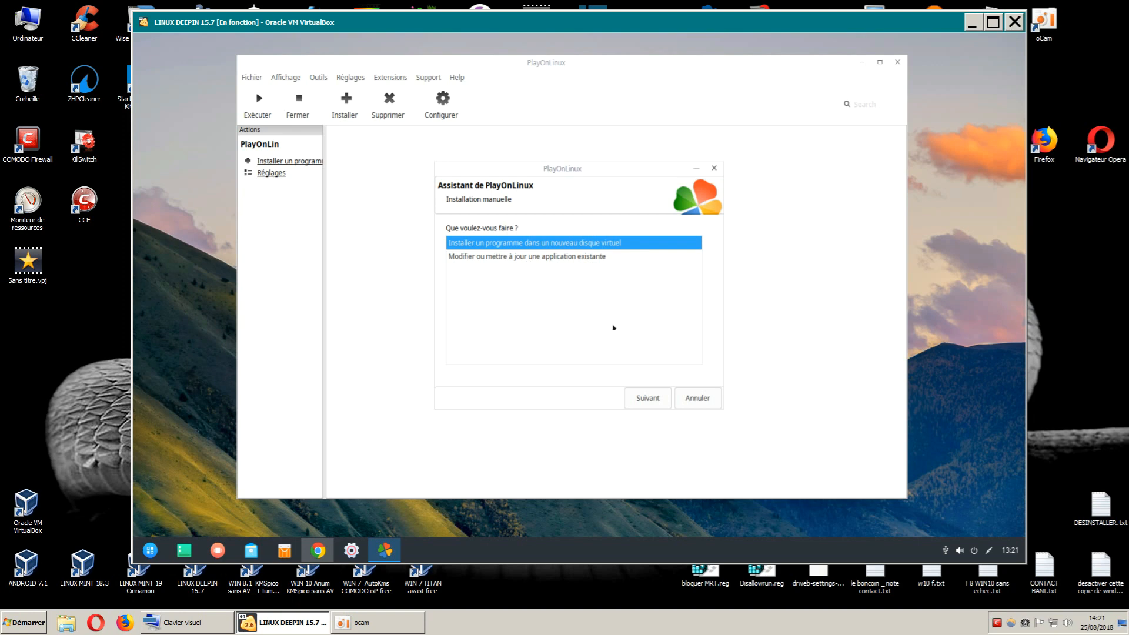
Choose to install the program in a new virtual disk and name the disk disquevirtuelle01.
{"action": "left_click", "coordinate": [641, 398]}
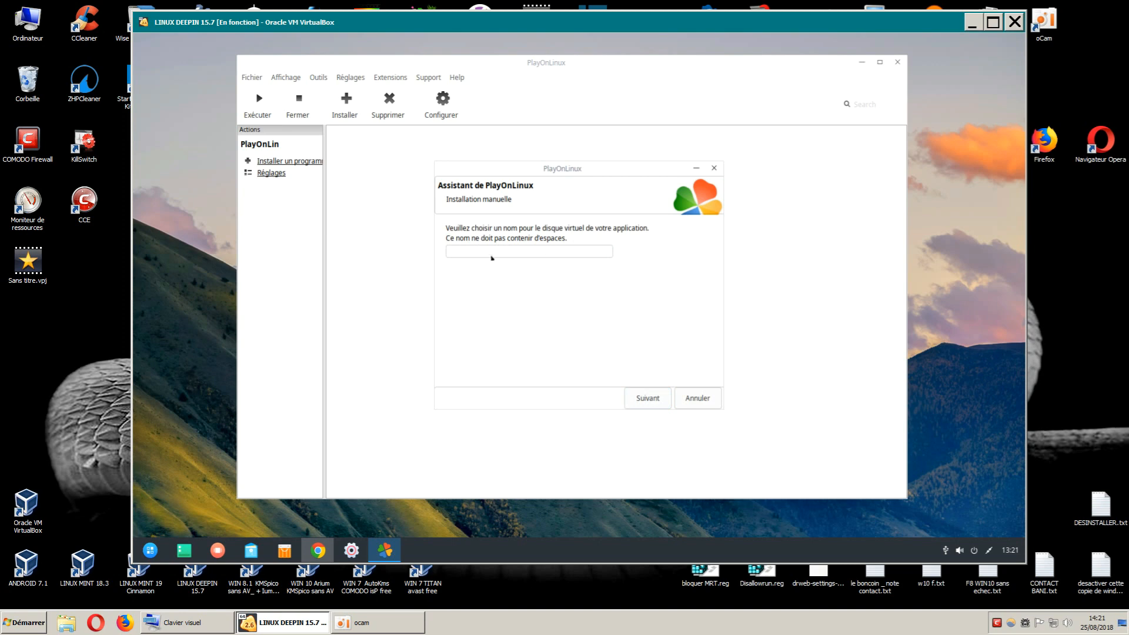
{"action": "left_click", "coordinate": [455, 250]}
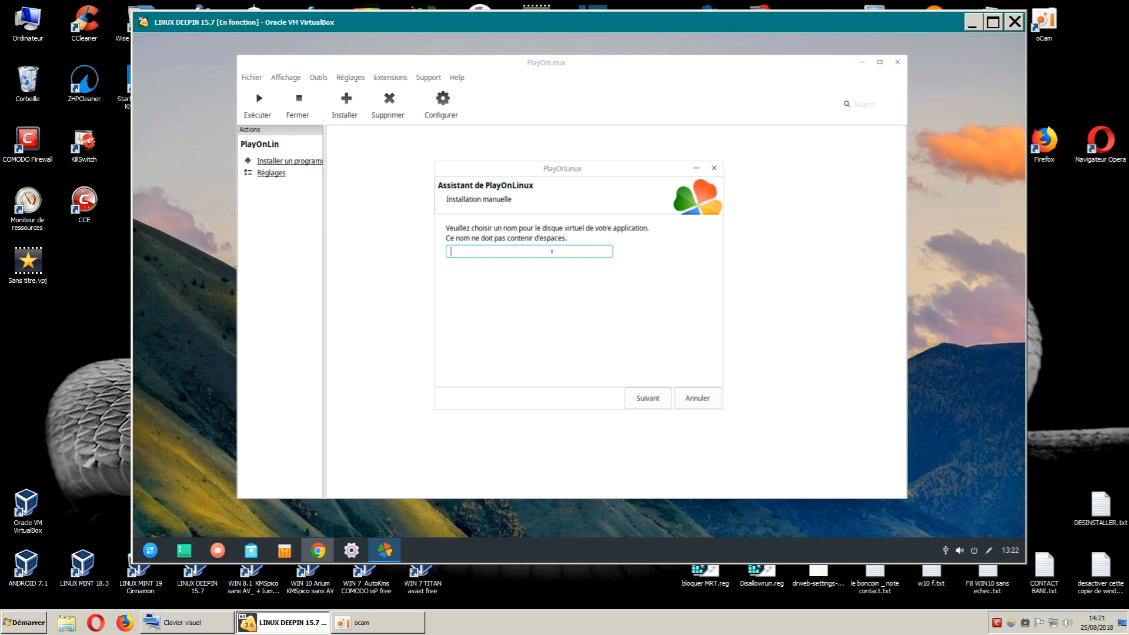
{"action": "type", "text": "disquevirtuelle01"}
{"action": "left_click", "coordinate": [656, 397]}
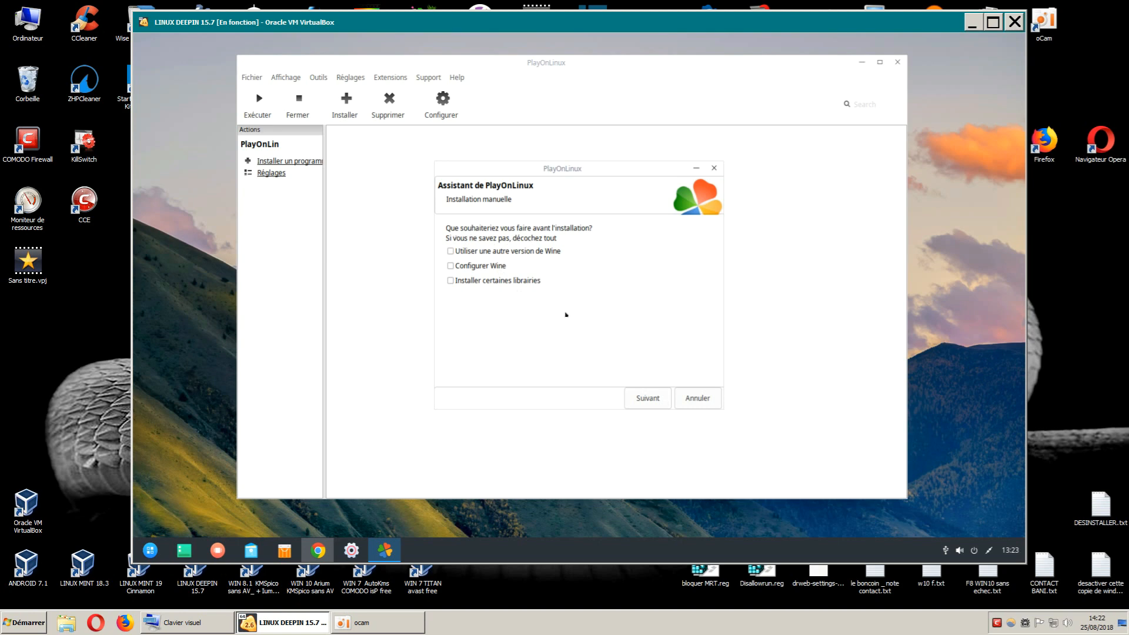
Leave all pre-installation Wine options unchecked and create the virtual drive as a 64 bits windows installation.
{"action": "left_click", "coordinate": [650, 398]}
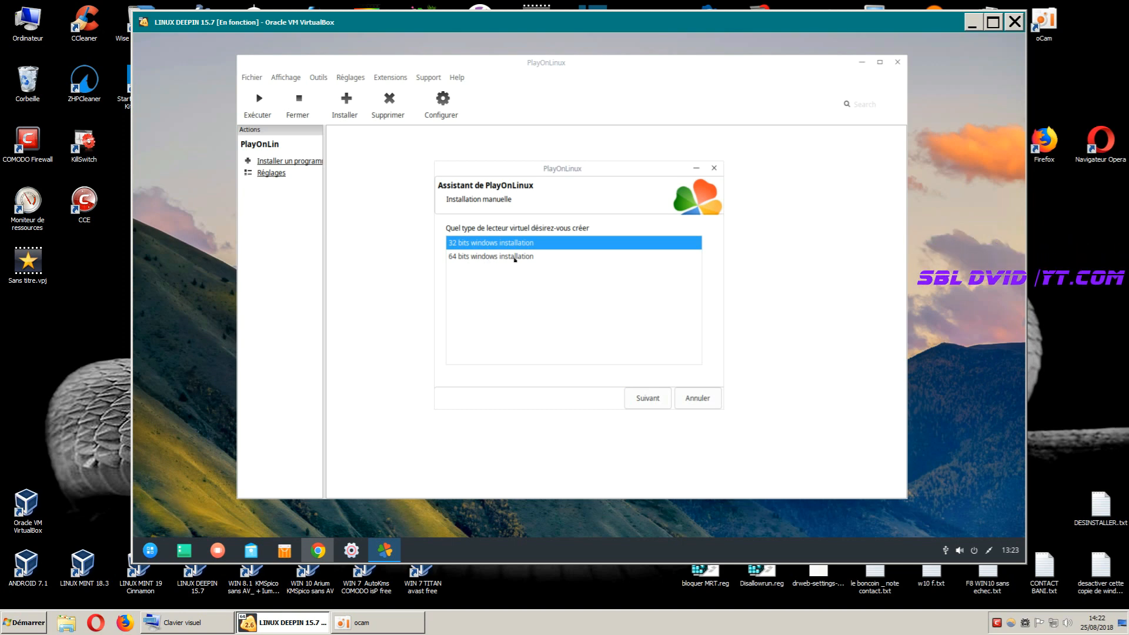
{"action": "left_click", "coordinate": [494, 257]}
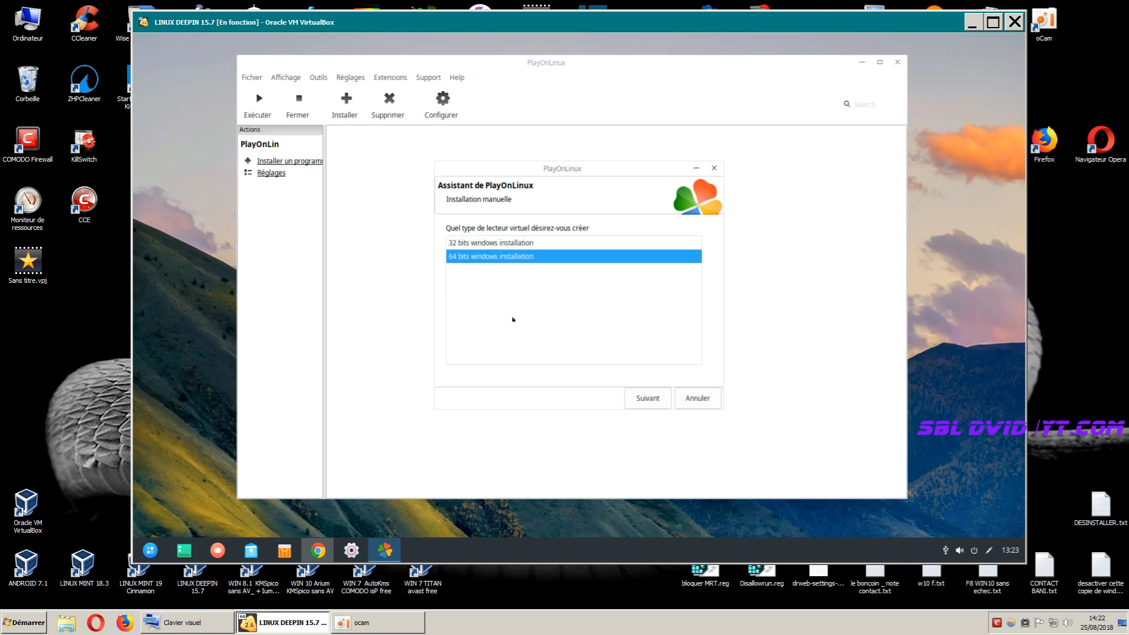
{"action": "left_click", "coordinate": [645, 398]}
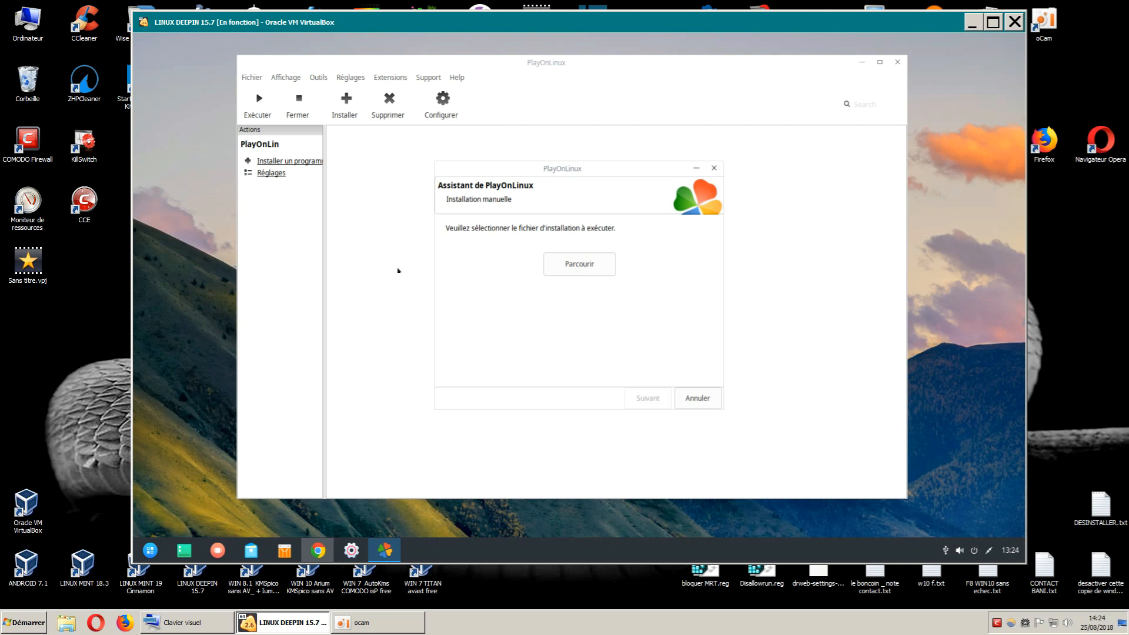
Select esetonlinescanner_fra.exe from the Téléchargements folder as the installation file and run it.
{"action": "left_click", "coordinate": [579, 265]}
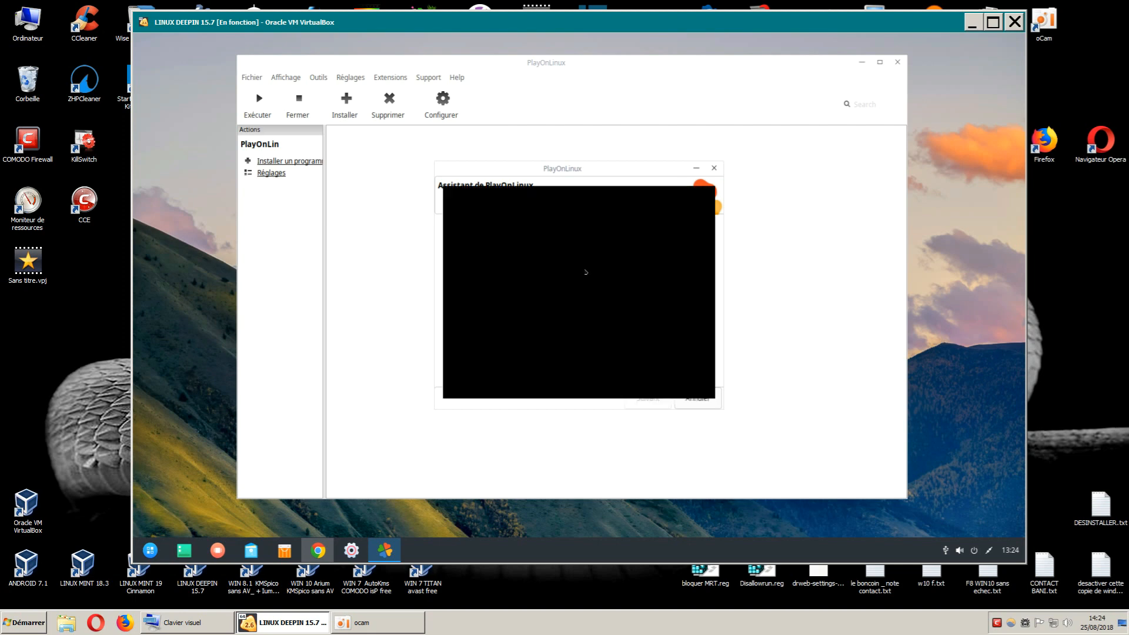
{"action": "double_click", "coordinate": [745, 170]}
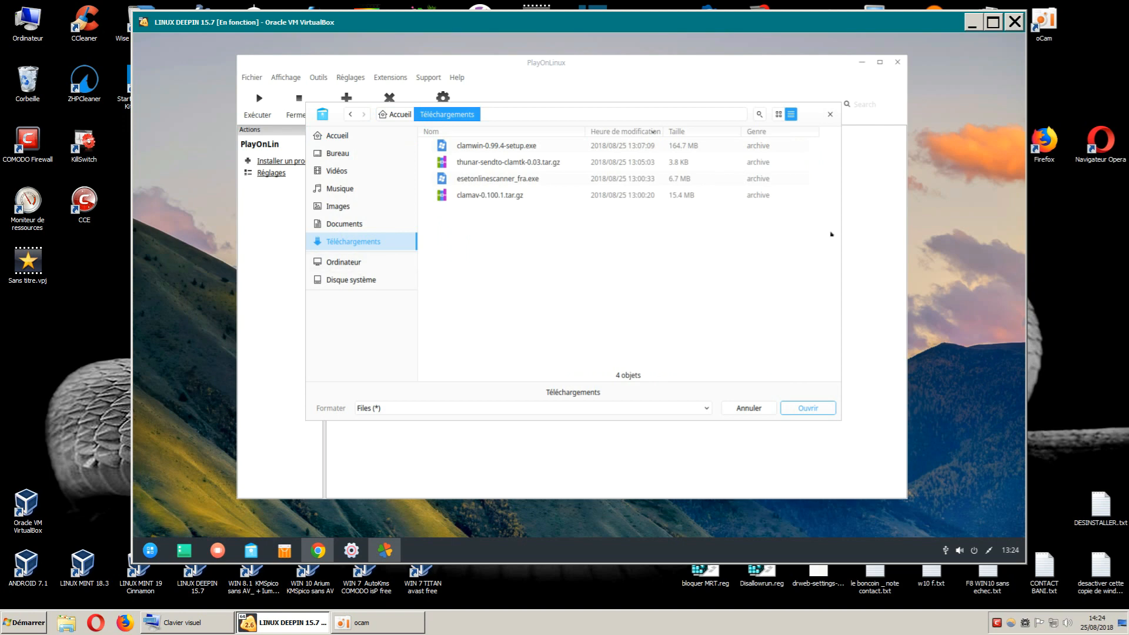
{"action": "left_click", "coordinate": [530, 182]}
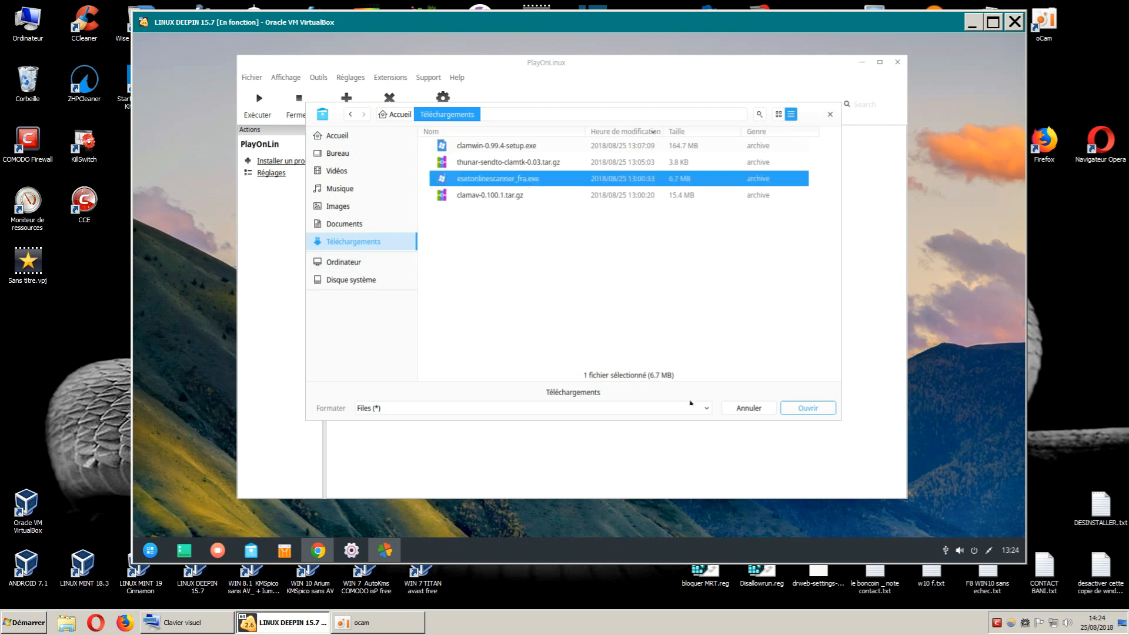
{"action": "left_click", "coordinate": [804, 406]}
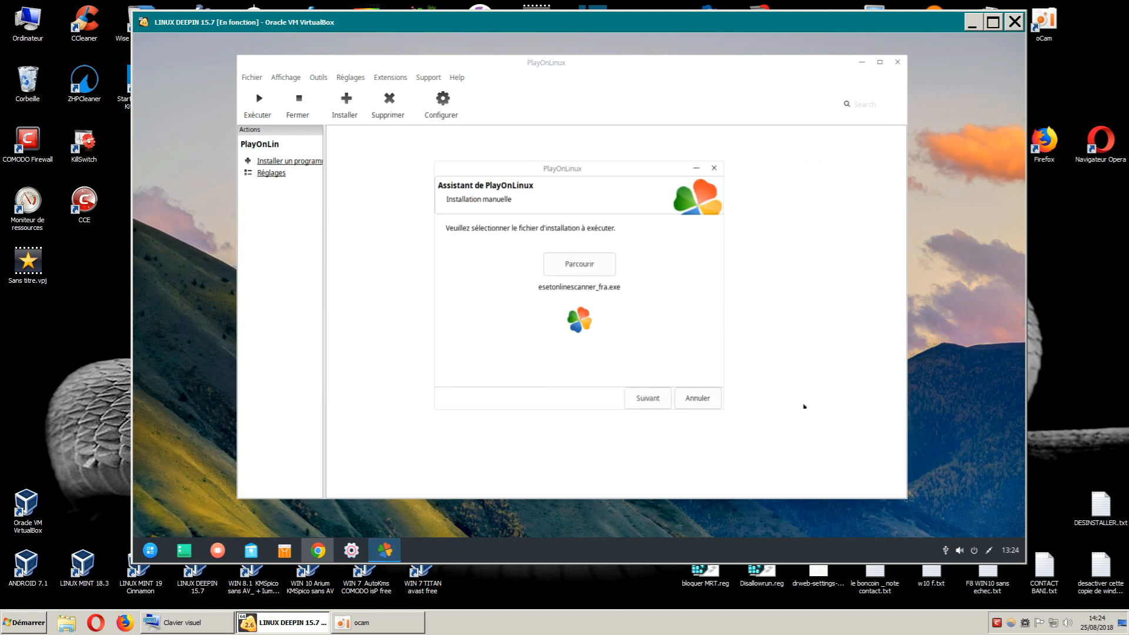
{"action": "left_click", "coordinate": [648, 399]}
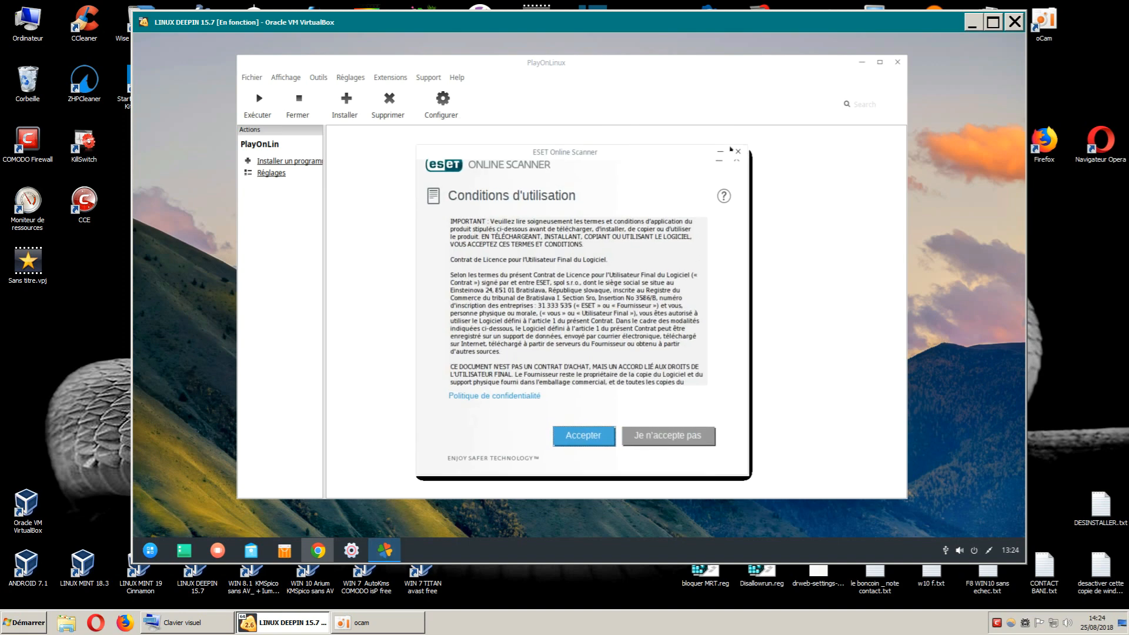
Minimize the main PlayOnLinux window, reposition the ESET Online Scanner window over the desktop, and accept its terms of use.
{"action": "left_click", "coordinate": [859, 65]}
{"action": "left_click_drag", "start_coordinate": [640, 148], "coordinate": [531, 126]}
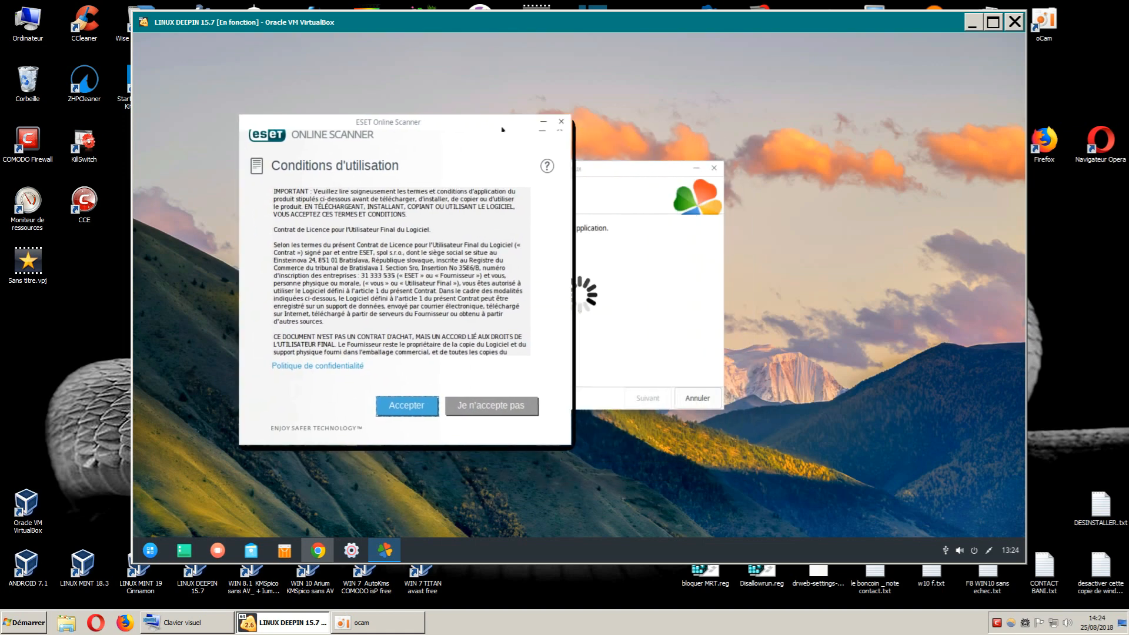
{"action": "left_click_drag", "start_coordinate": [503, 129], "coordinate": [413, 299]}
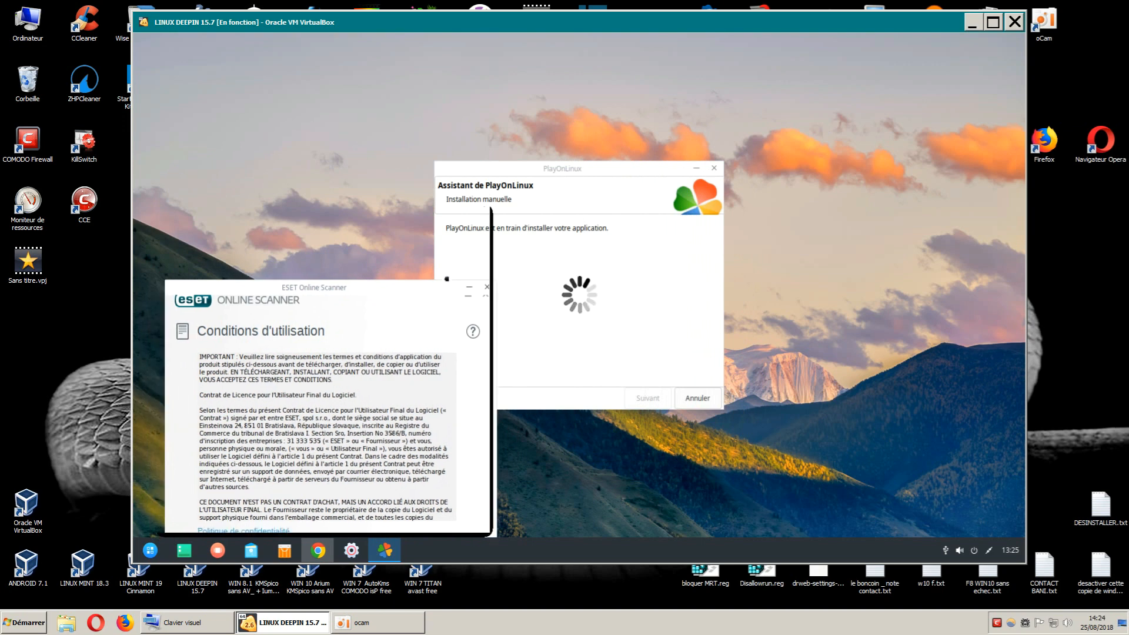
{"action": "left_click_drag", "start_coordinate": [411, 297], "coordinate": [578, 117]}
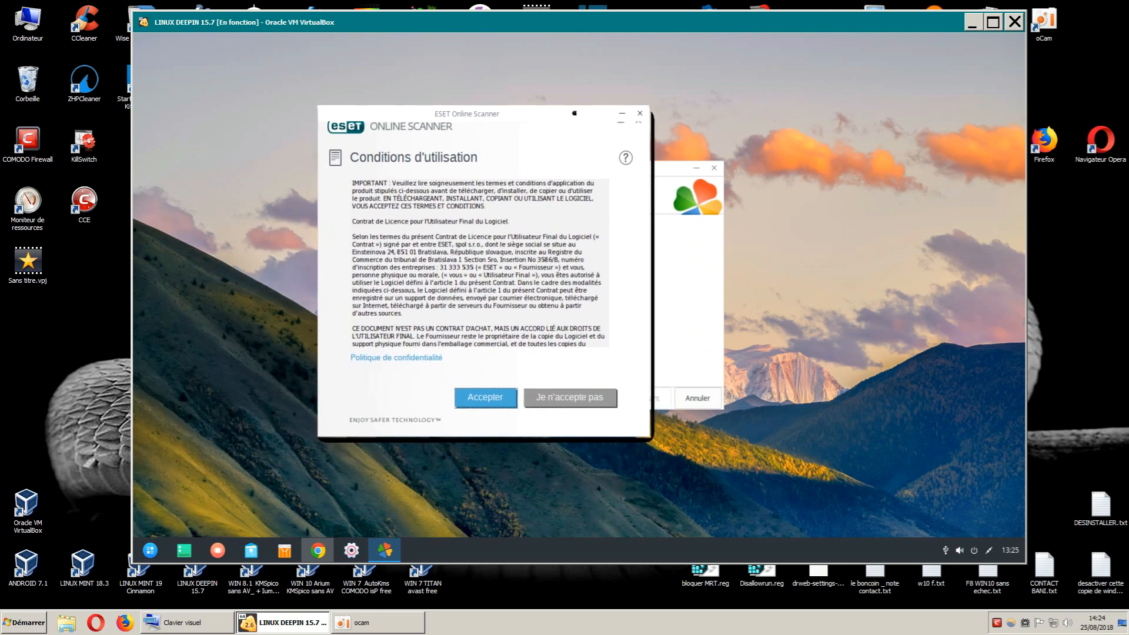
{"action": "left_click", "coordinate": [477, 397]}
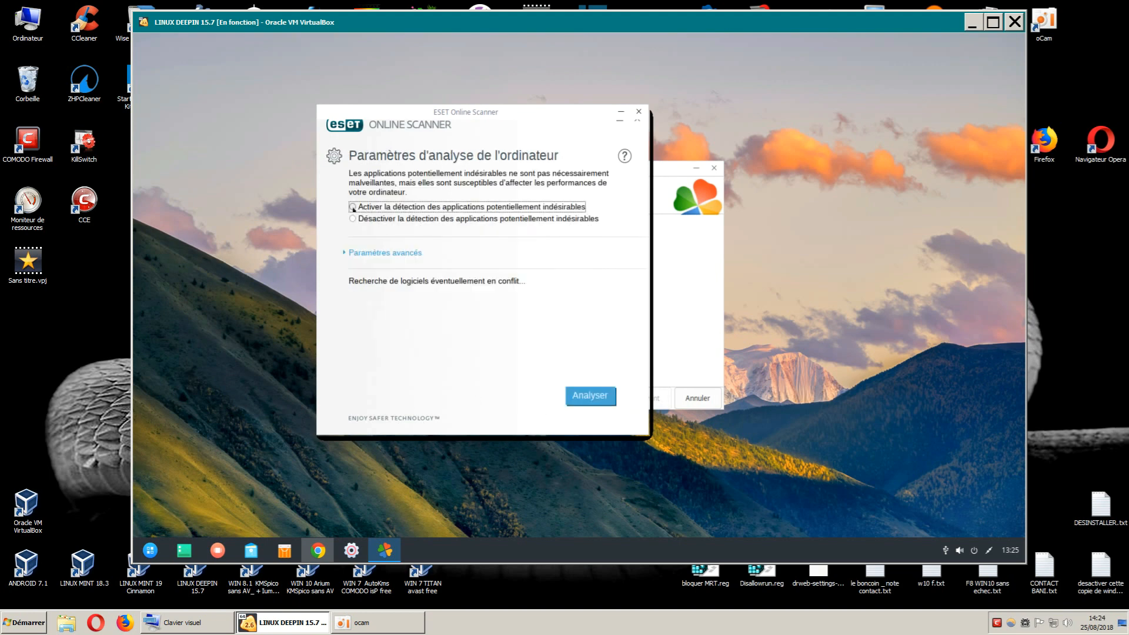
Enable detection of potentially unwanted and potentially dangerous applications in ESET Online Scanner, keep the other advanced settings, and start the analysis.
{"action": "left_click", "coordinate": [346, 253]}
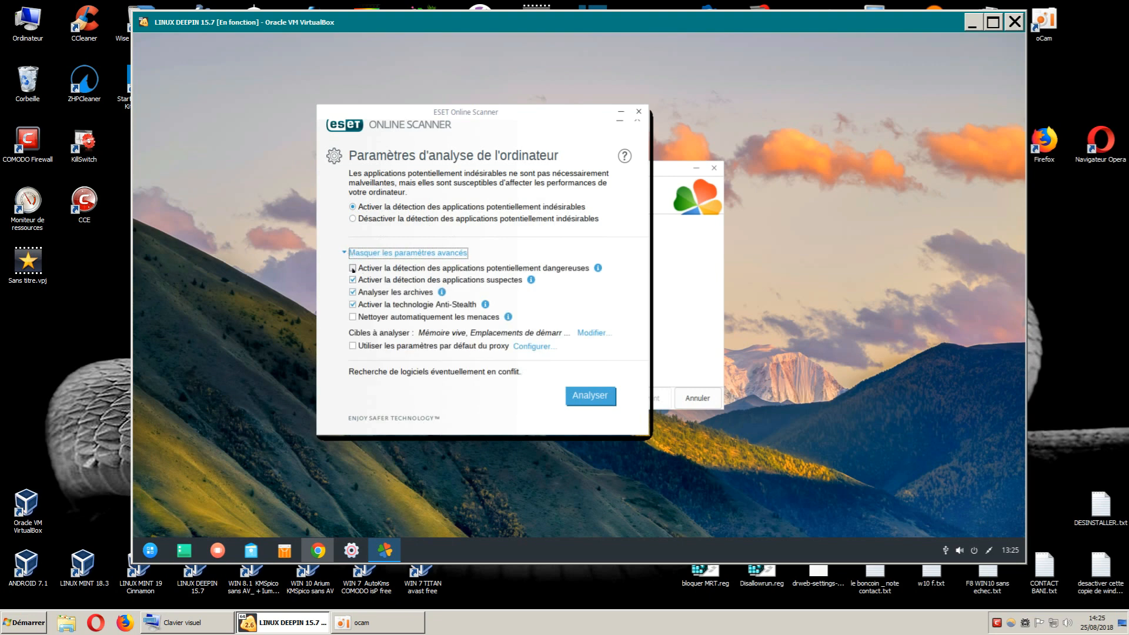
{"action": "key", "text": "Tab"}
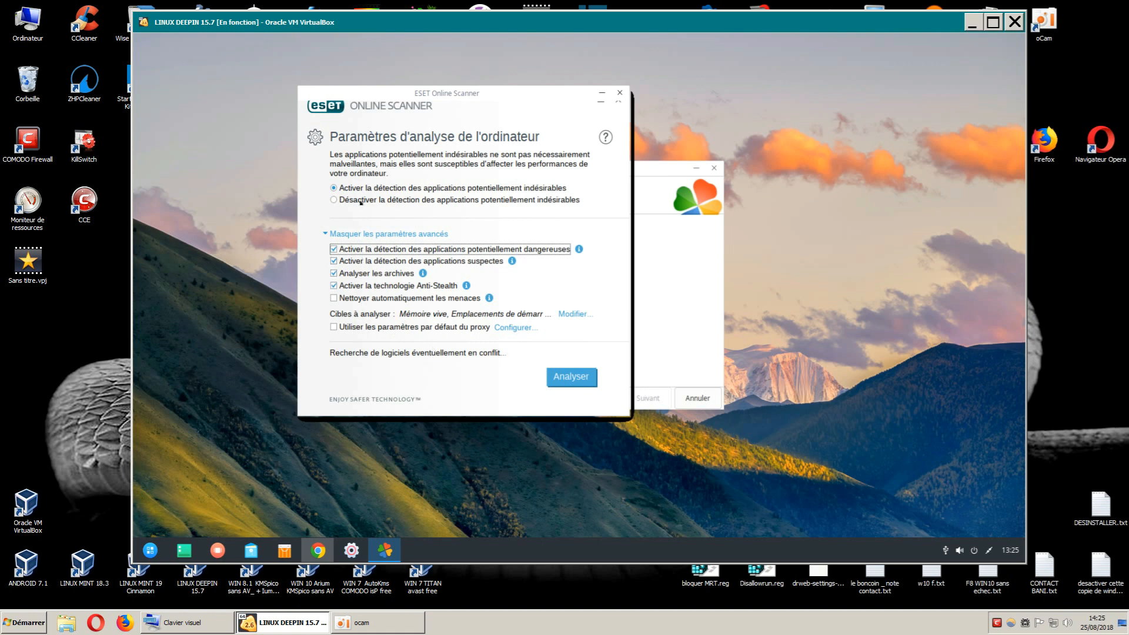
{"action": "left_click", "coordinate": [558, 377]}
{"action": "left_click", "coordinate": [559, 377]}
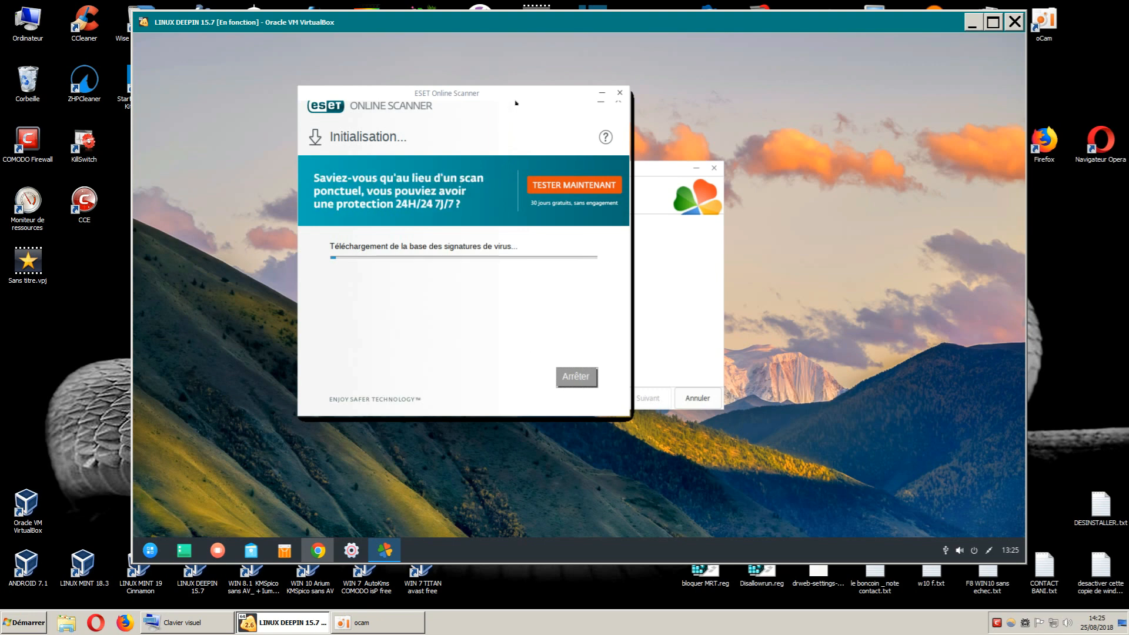
Move the ESET Online Scanner and PlayOnLinux assistant windows apart on the desktop and follow the scan's progress.
{"action": "left_click_drag", "start_coordinate": [504, 113], "coordinate": [839, 177]}
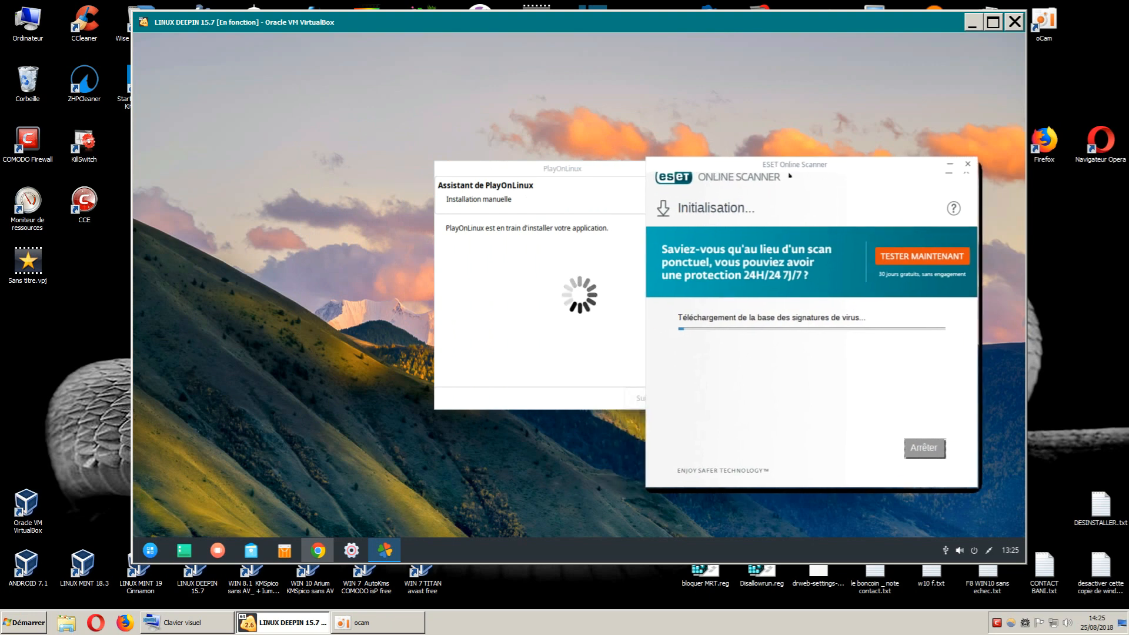
{"action": "left_click_drag", "start_coordinate": [587, 164], "coordinate": [372, 135]}
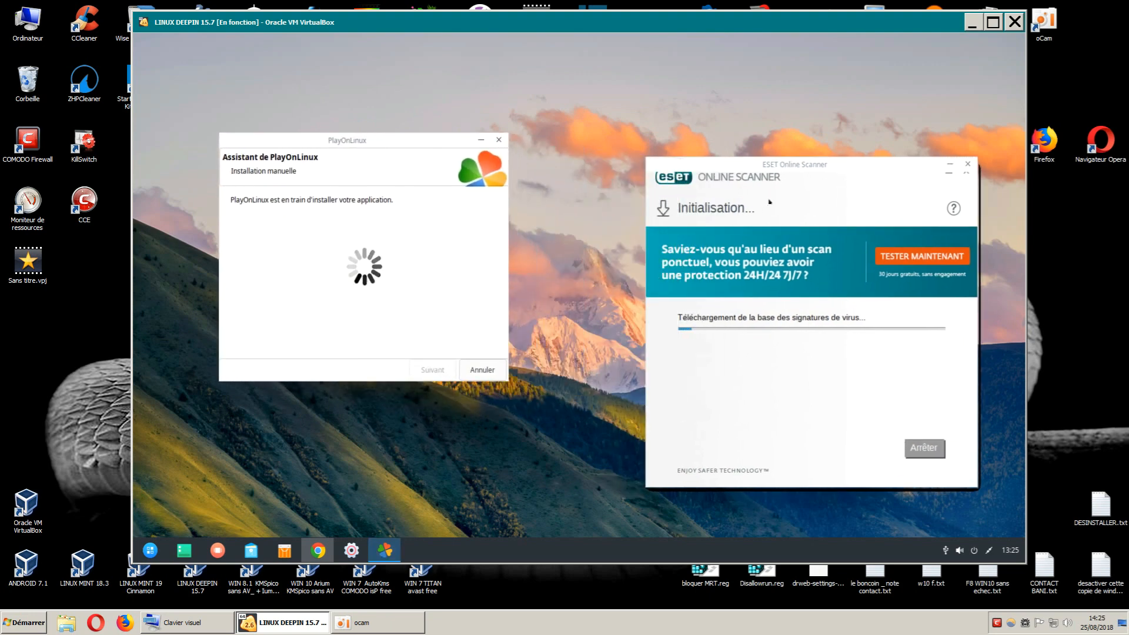
{"action": "left_click_drag", "start_coordinate": [800, 167], "coordinate": [687, 106]}
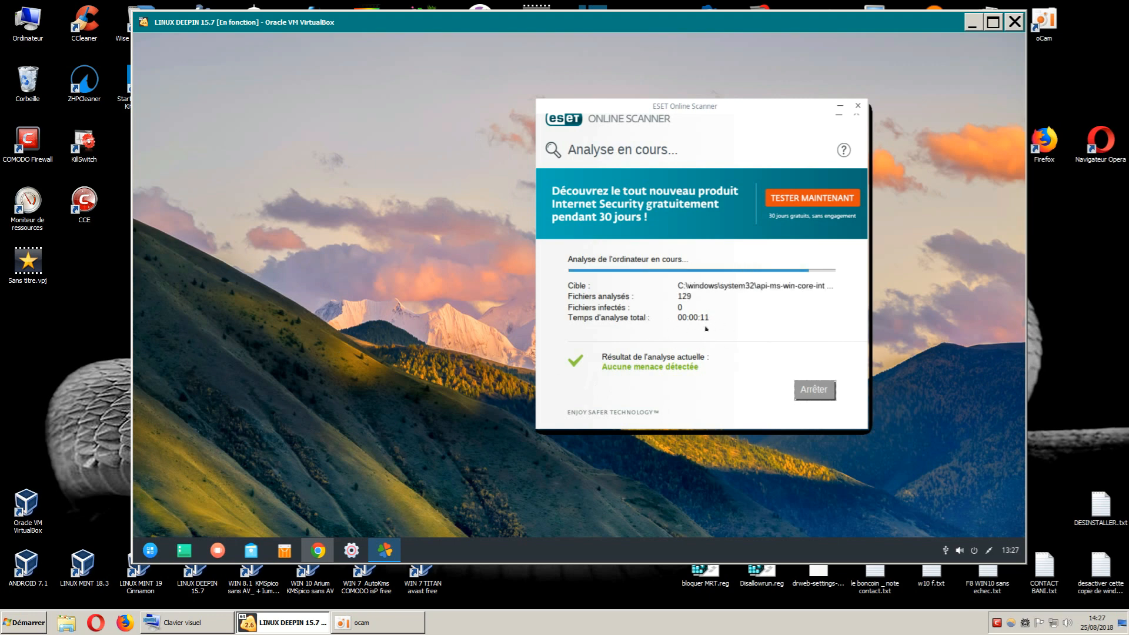
{"action": "left_click_drag", "start_coordinate": [716, 106], "coordinate": [594, 93]}
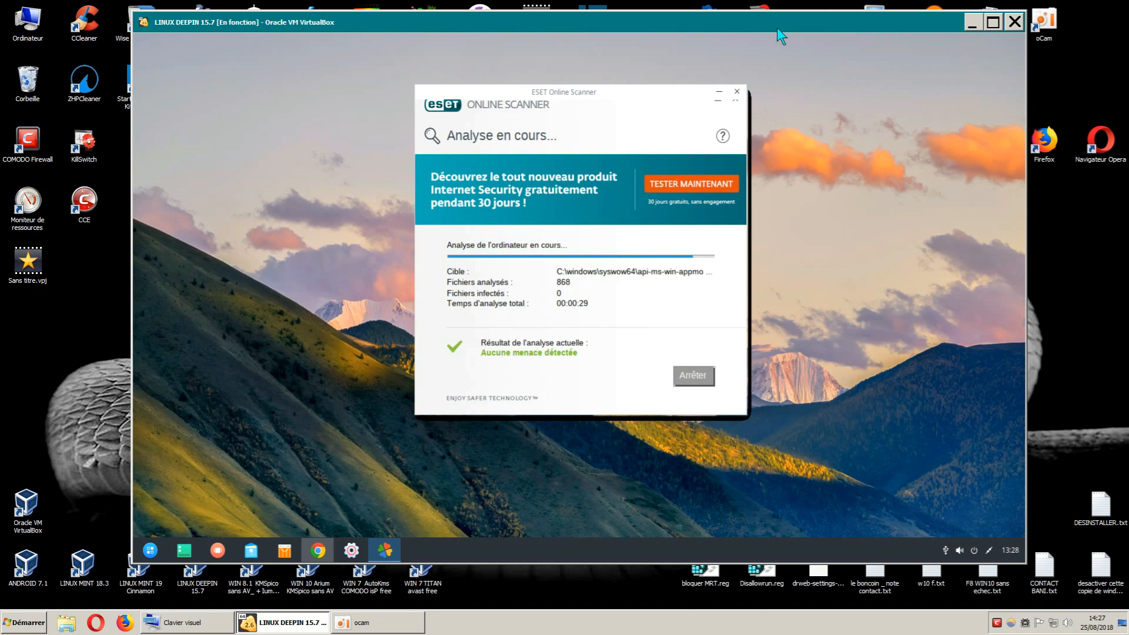
{"action": "left_click_drag", "start_coordinate": [768, 20], "coordinate": [766, 22]}
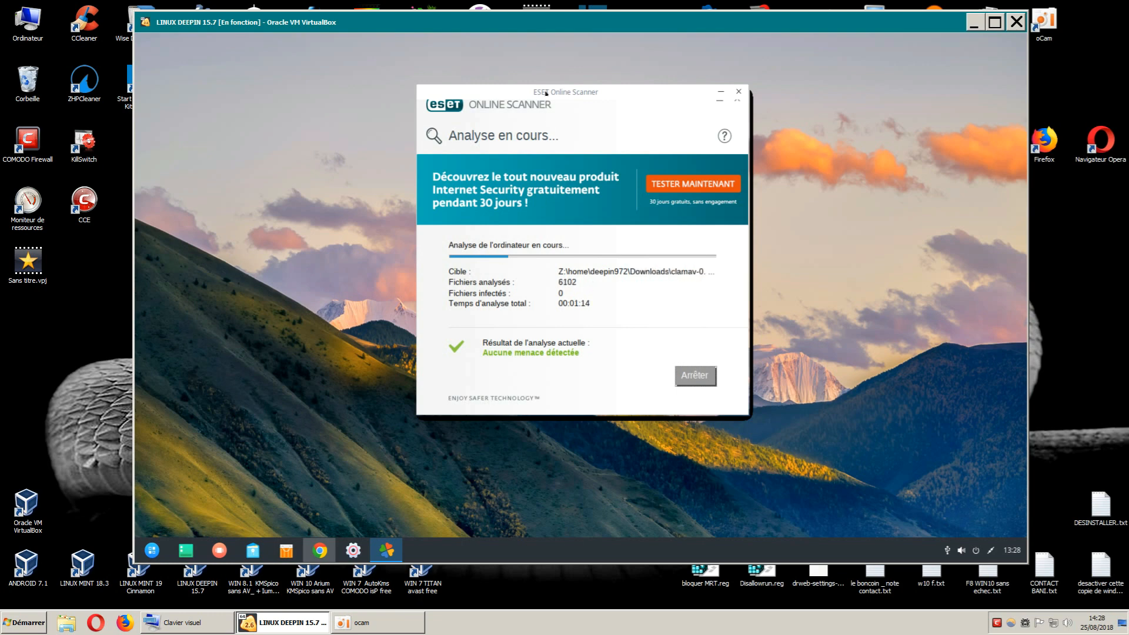
{"action": "left_click_drag", "start_coordinate": [504, 392], "coordinate": [664, 463]}
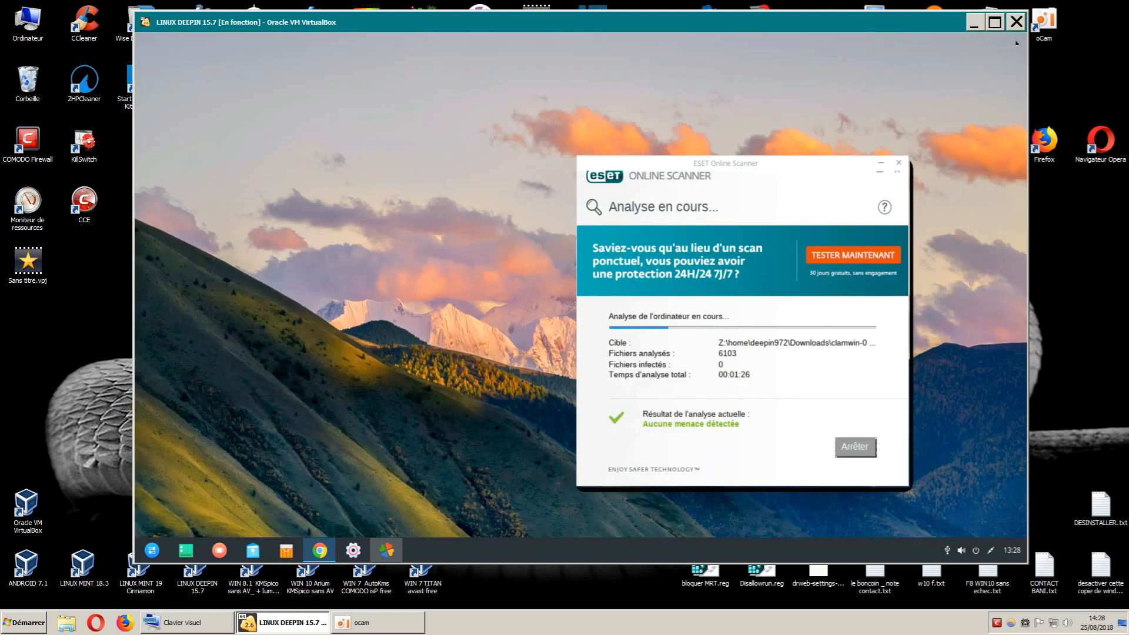
Dismiss the Google Chrome context menu and close its open ClamWin download window.
{"action": "left_click", "coordinate": [1018, 40]}
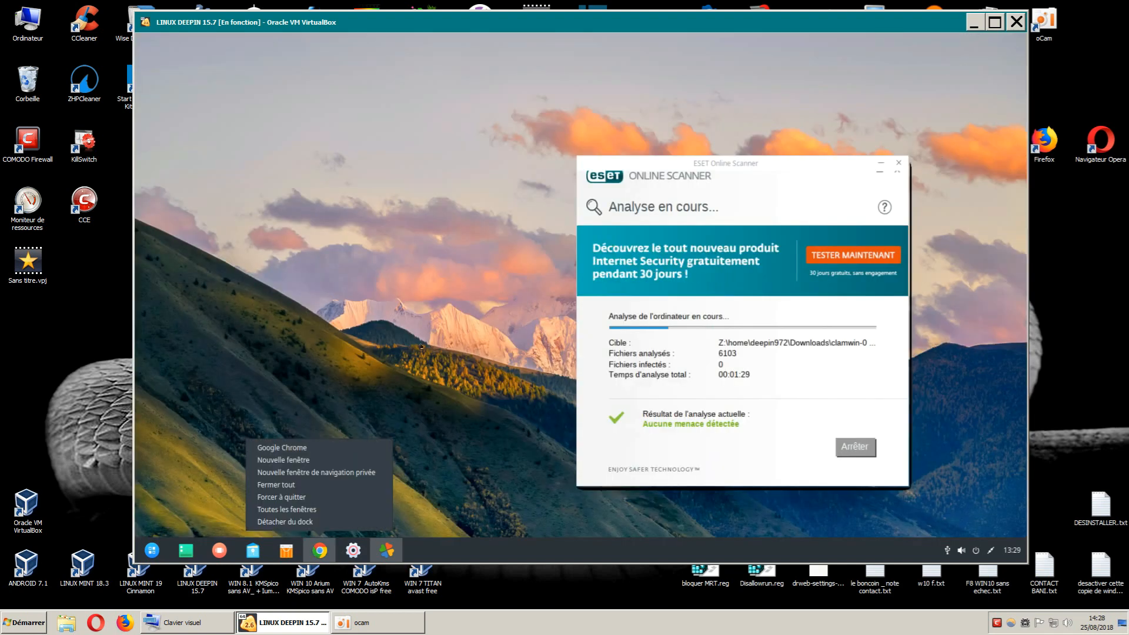
{"action": "left_click", "coordinate": [397, 353]}
{"action": "mouse_move", "coordinate": [316, 551]}
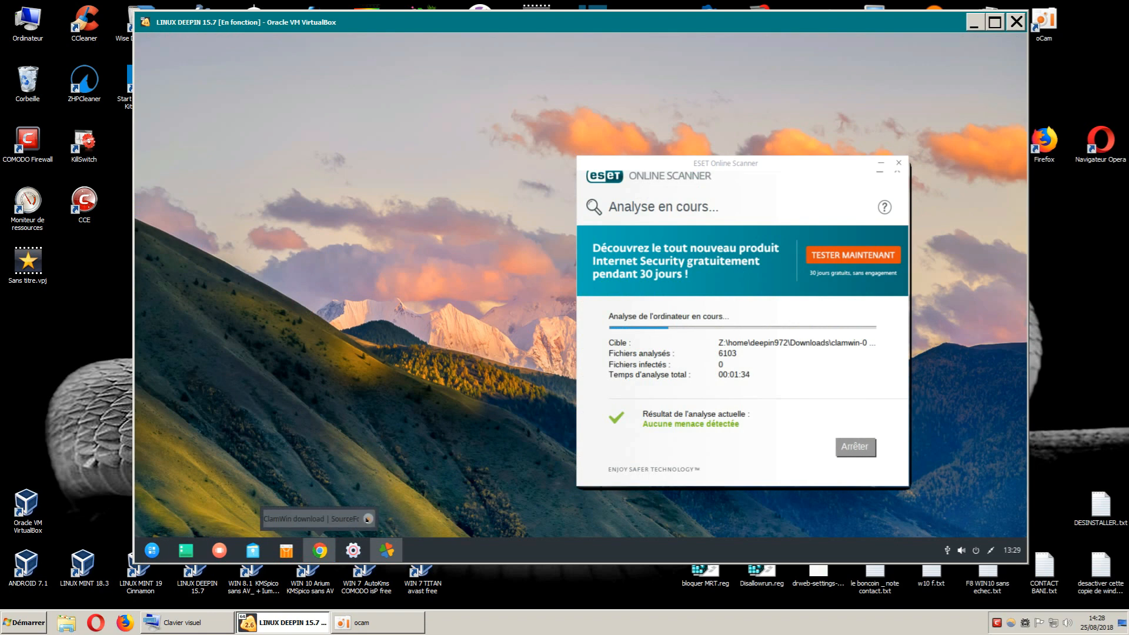
{"action": "left_click", "coordinate": [368, 518]}
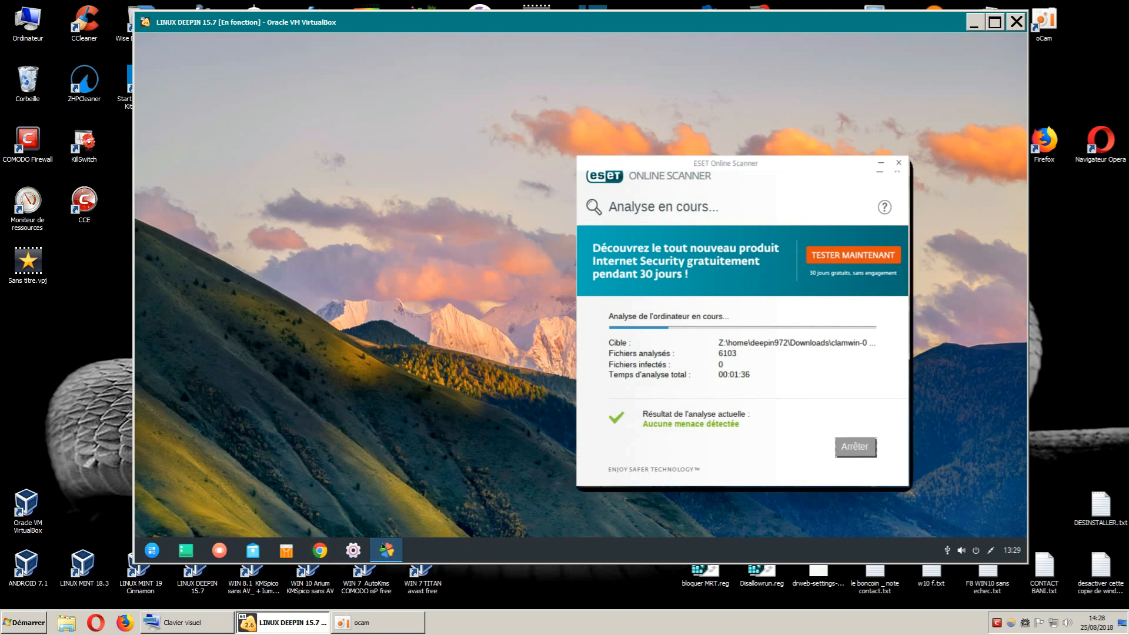
Minimize the main PlayOnLinux window and reposition the ESET Online Scanner window over the empty desktop.
{"action": "left_click_drag", "start_coordinate": [656, 156], "coordinate": [418, 104]}
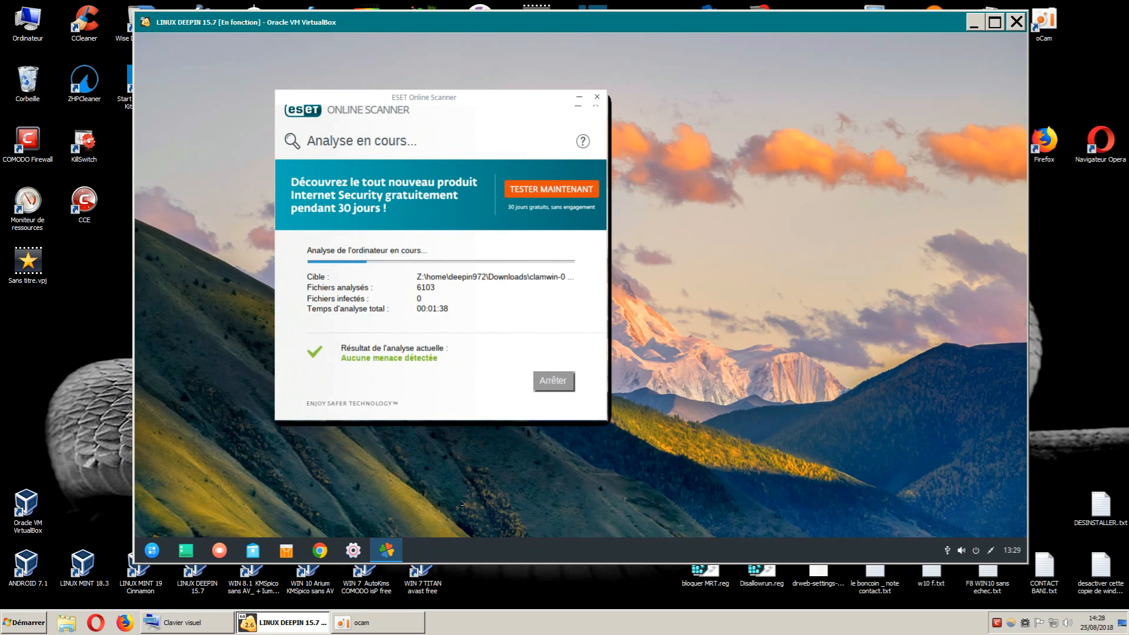
{"action": "left_click_drag", "start_coordinate": [462, 159], "coordinate": [781, 206]}
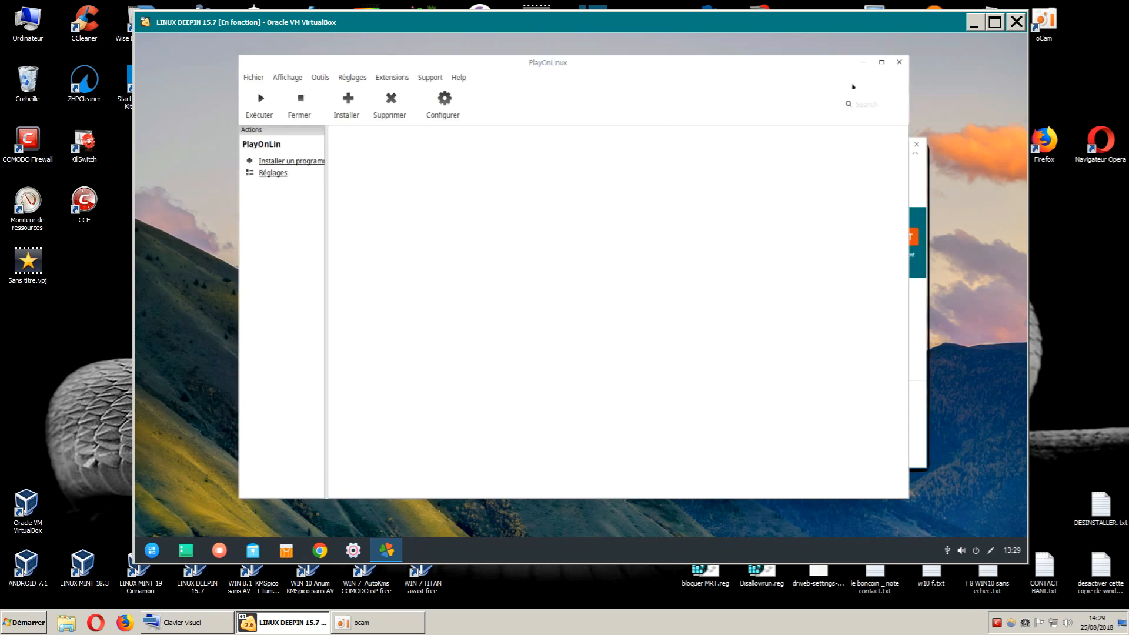
{"action": "left_click", "coordinate": [863, 62]}
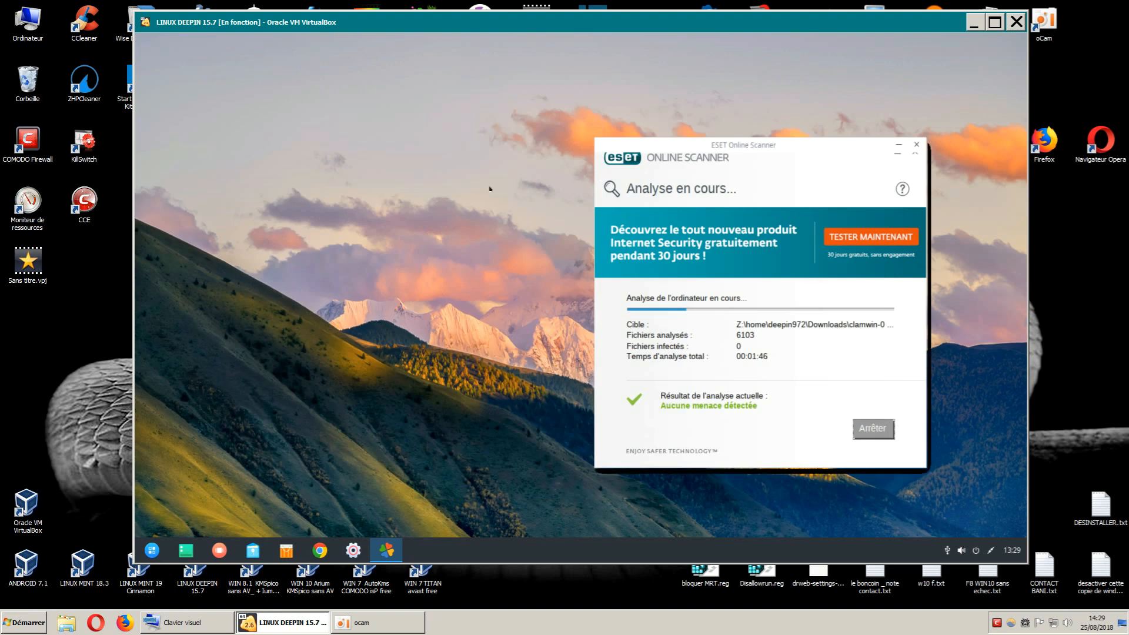
{"action": "left_click_drag", "start_coordinate": [740, 147], "coordinate": [758, 112]}
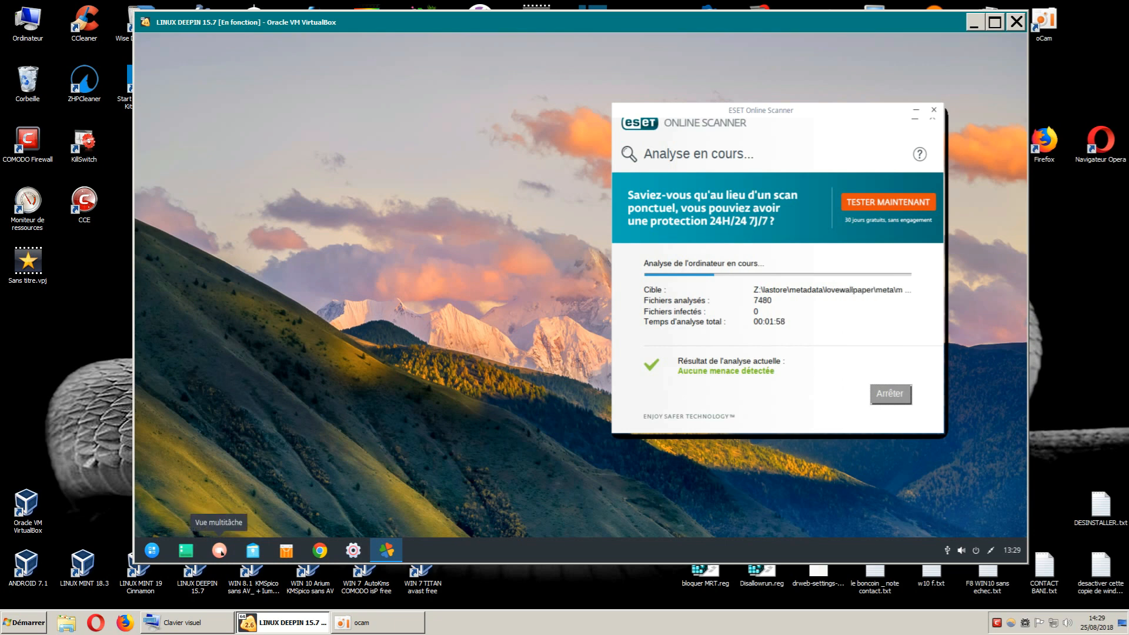
Examine the contents of the Deepin 15.7 external disk and the Disque système in an enlarged file manager window, then close it.
{"action": "left_click", "coordinate": [253, 550]}
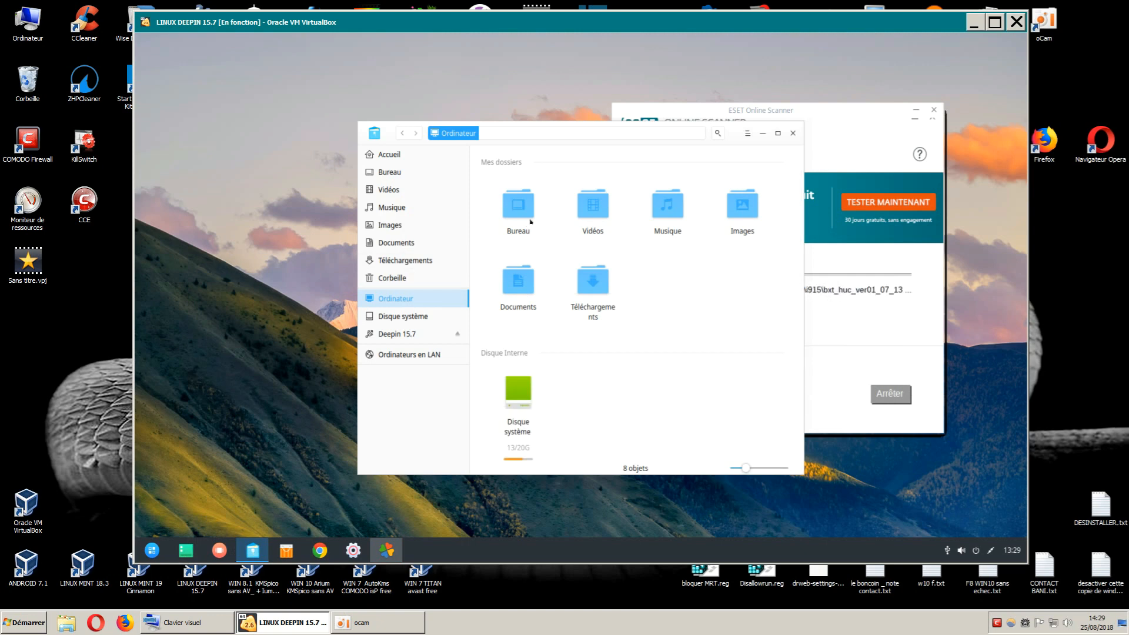
{"action": "left_click_drag", "start_coordinate": [570, 134], "coordinate": [391, 53]}
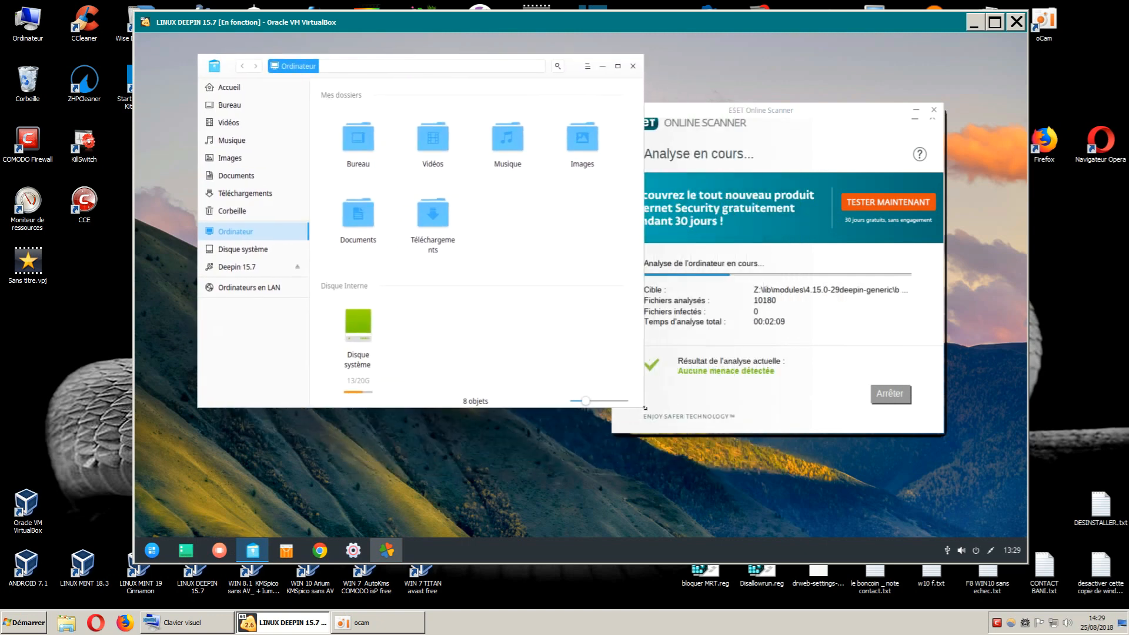
{"action": "left_click_drag", "start_coordinate": [642, 406], "coordinate": [927, 500]}
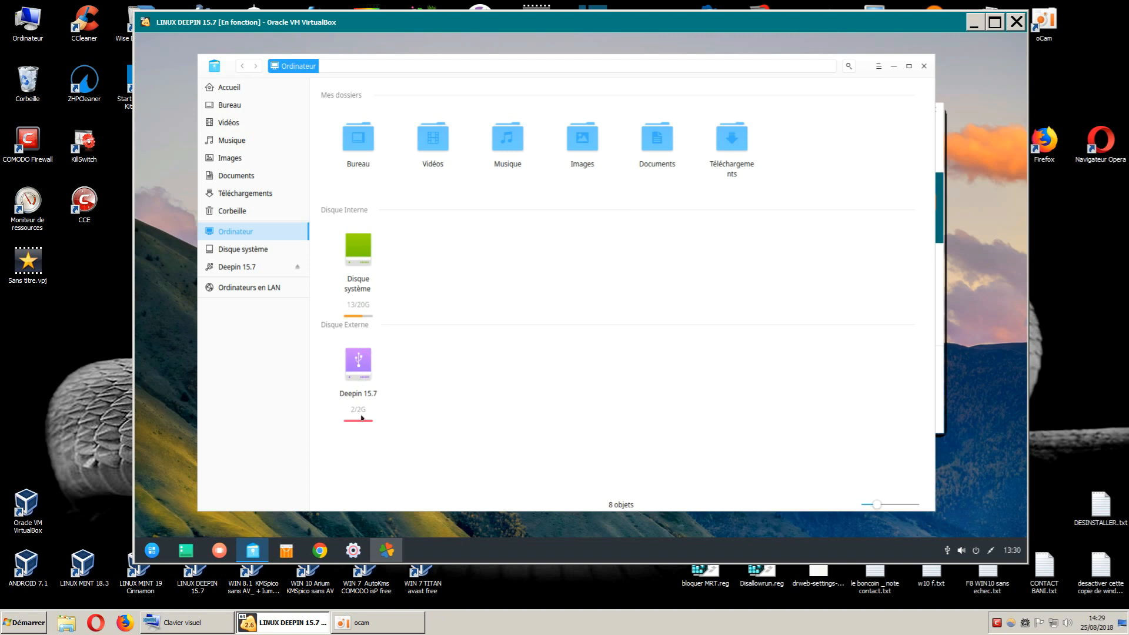
{"action": "double_click", "coordinate": [360, 368]}
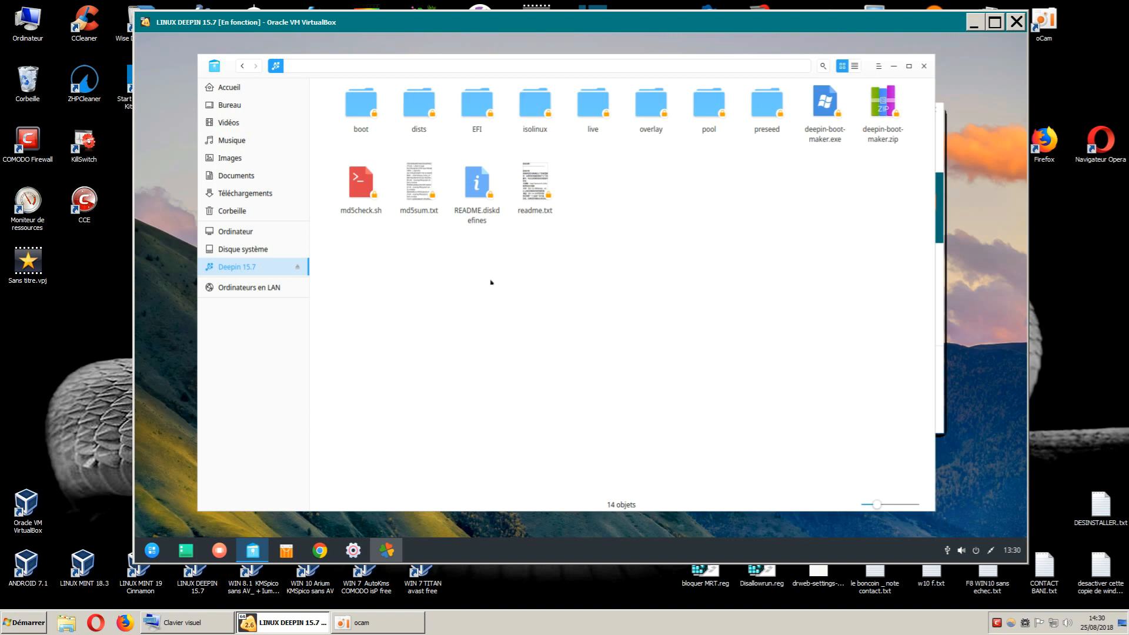
{"action": "left_click", "coordinate": [235, 68]}
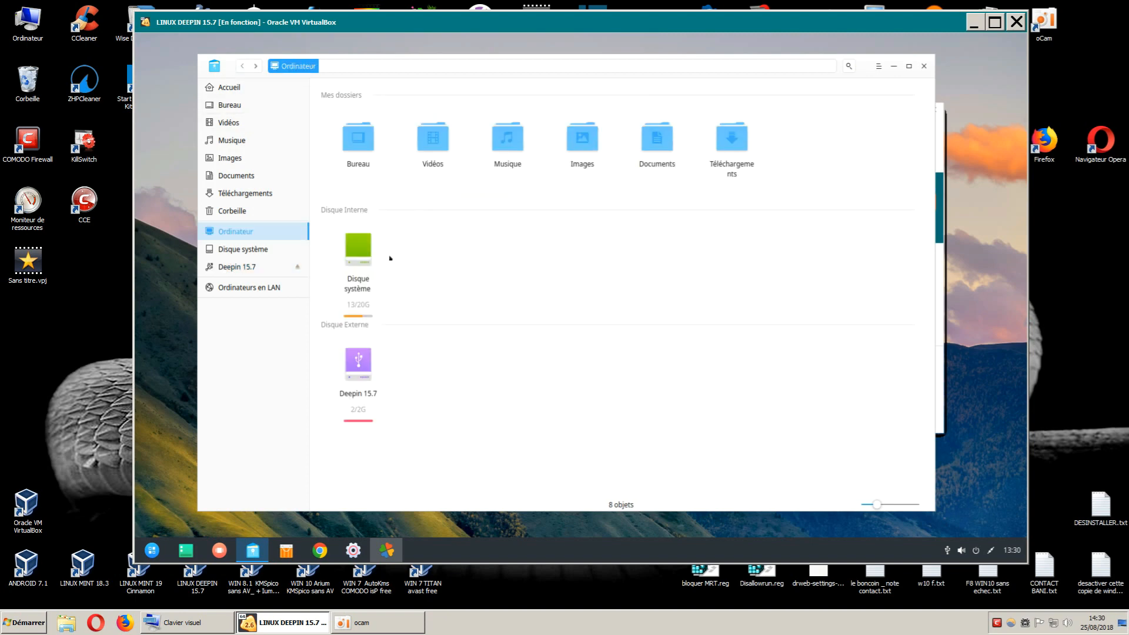
{"action": "double_click", "coordinate": [357, 253]}
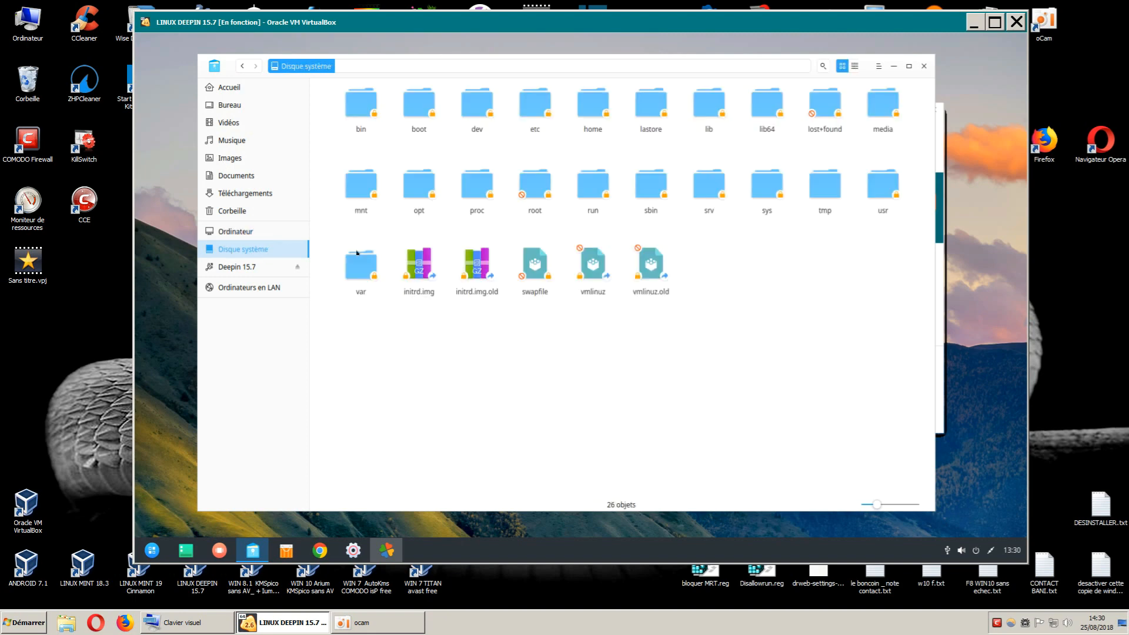
{"action": "left_click", "coordinate": [241, 66]}
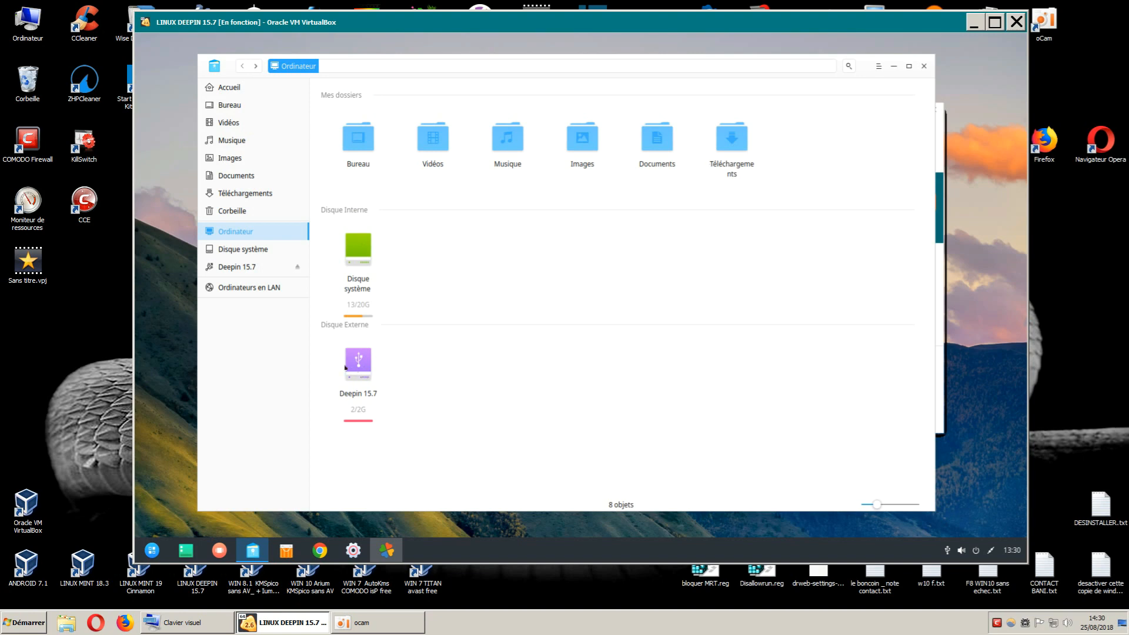
{"action": "left_click", "coordinate": [923, 66]}
Stop the ESET scan, choose to delete the application data on closing, finish, and close ESET Online Scanner.
{"action": "left_click_drag", "start_coordinate": [773, 118], "coordinate": [629, 86]}
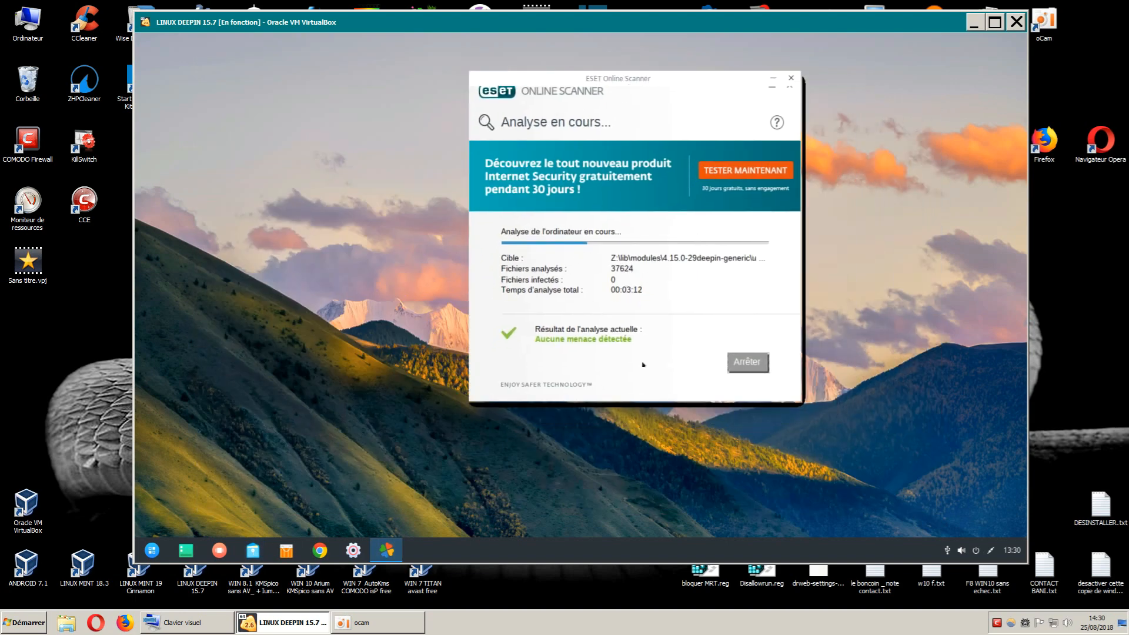
{"action": "left_click", "coordinate": [729, 363]}
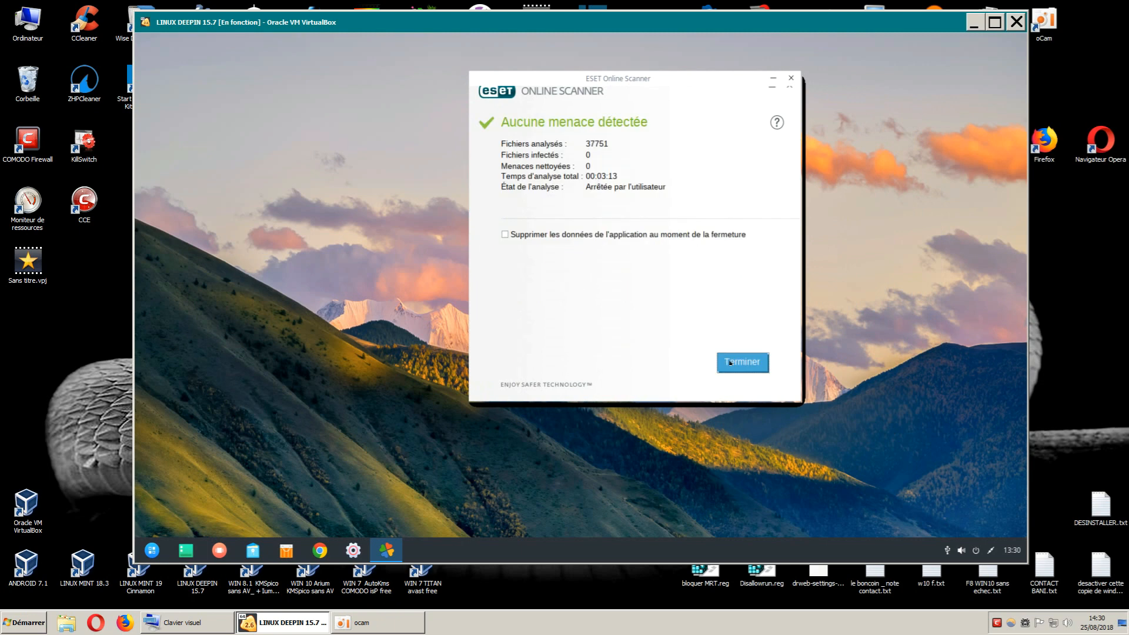
{"action": "left_click", "coordinate": [505, 235]}
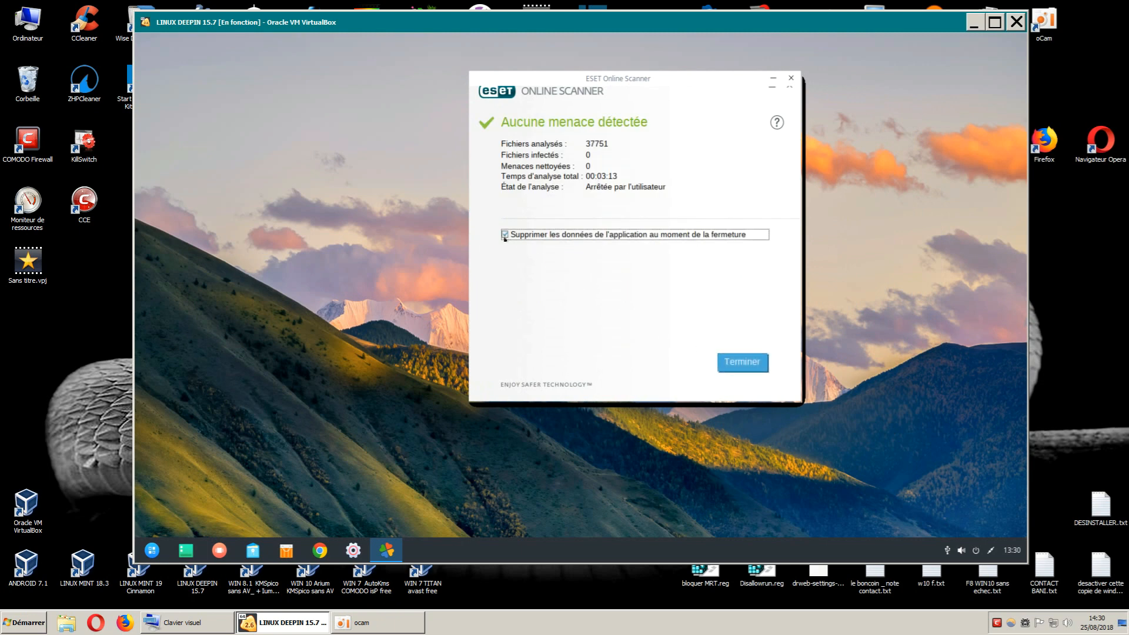
{"action": "left_click", "coordinate": [742, 367]}
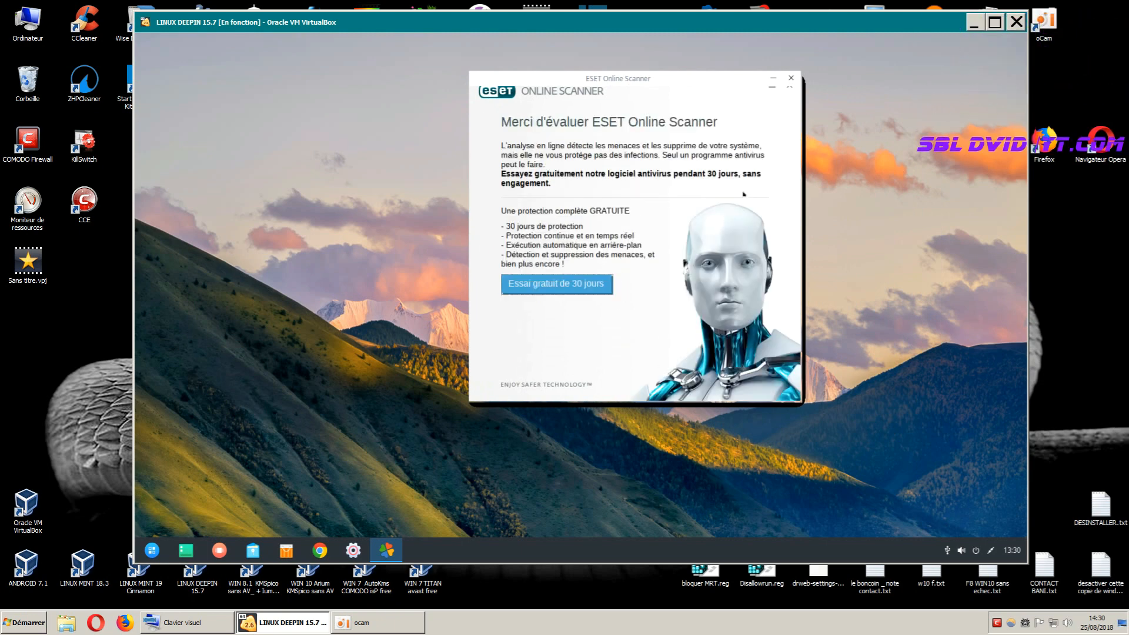
{"action": "left_click", "coordinate": [791, 78]}
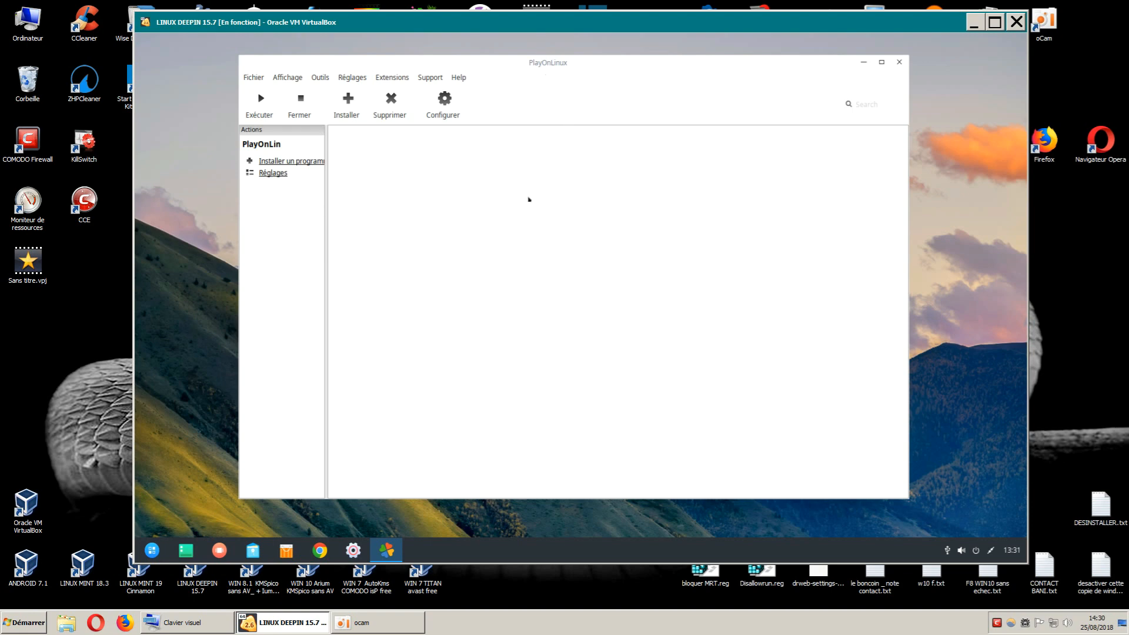
Examine the programs offered under Multimédia and Bureautique in the PlayOnLinux installation menu.
{"action": "left_click", "coordinate": [302, 162]}
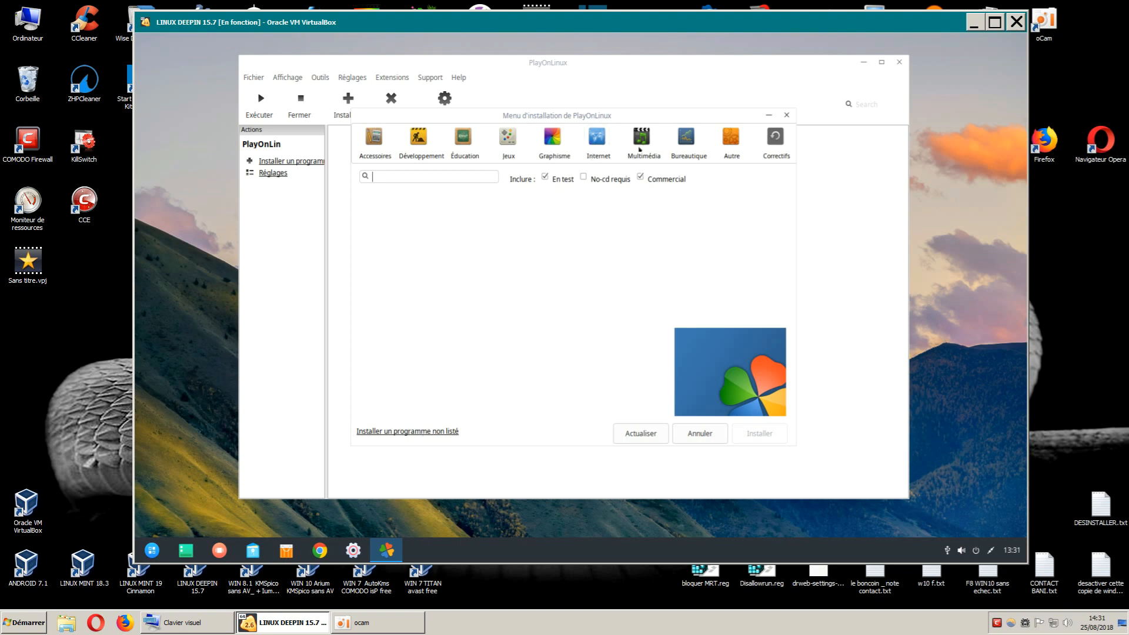
{"action": "left_click", "coordinate": [641, 144]}
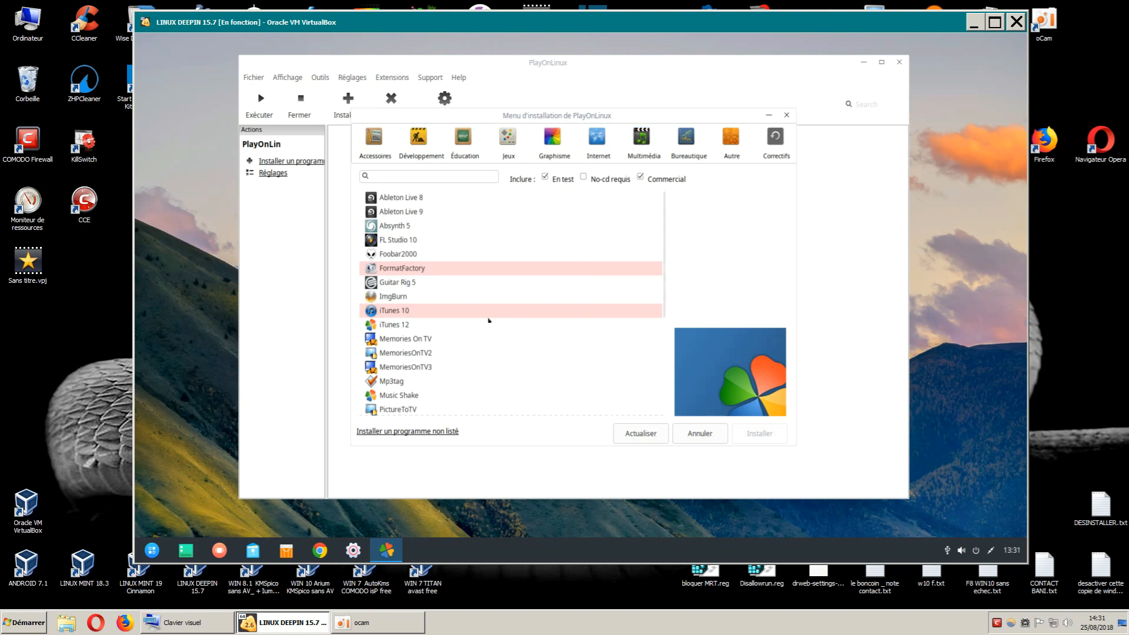
{"action": "scroll", "coordinate": [487, 326], "scroll_direction": "down", "scroll_amount": 5}
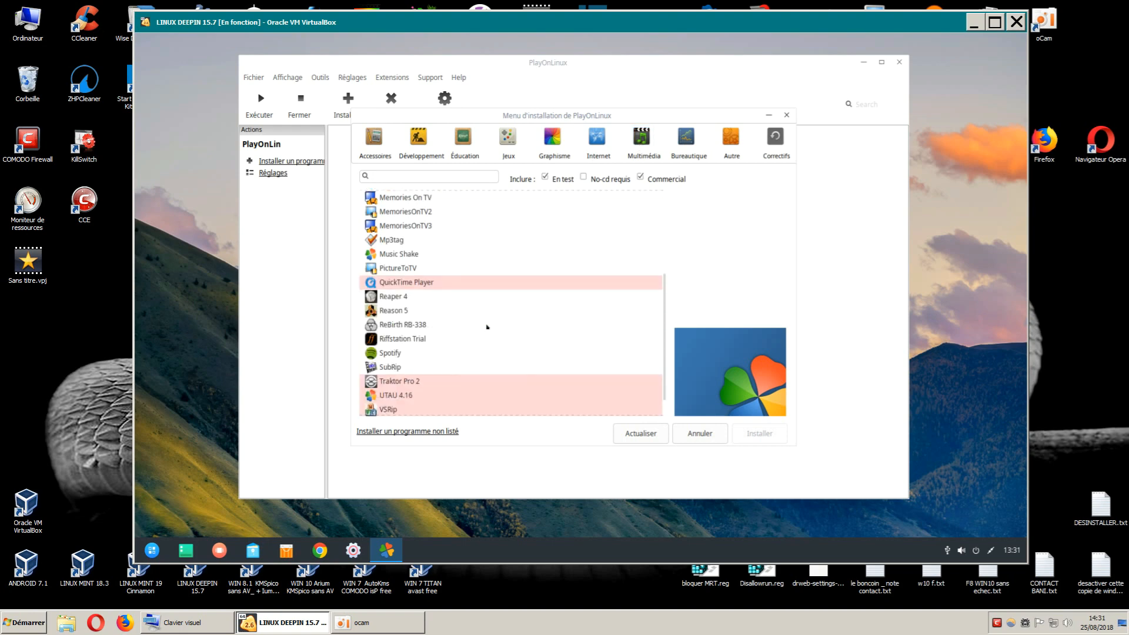
{"action": "scroll", "coordinate": [487, 326], "scroll_direction": "down", "scroll_amount": 1}
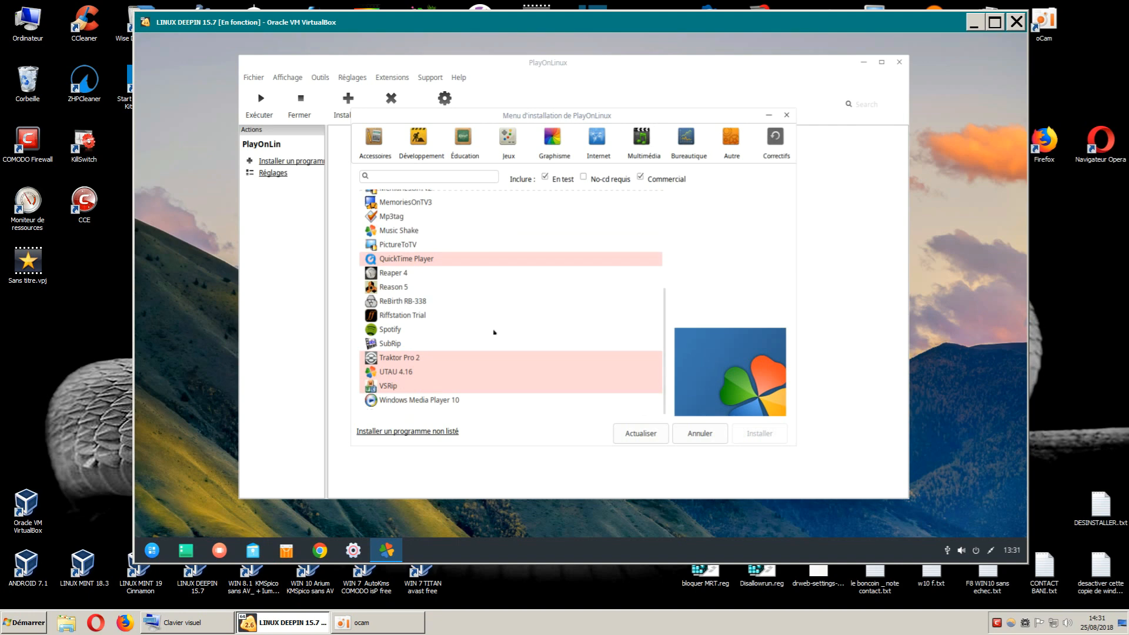
{"action": "scroll", "coordinate": [506, 355], "scroll_direction": "up", "scroll_amount": 6}
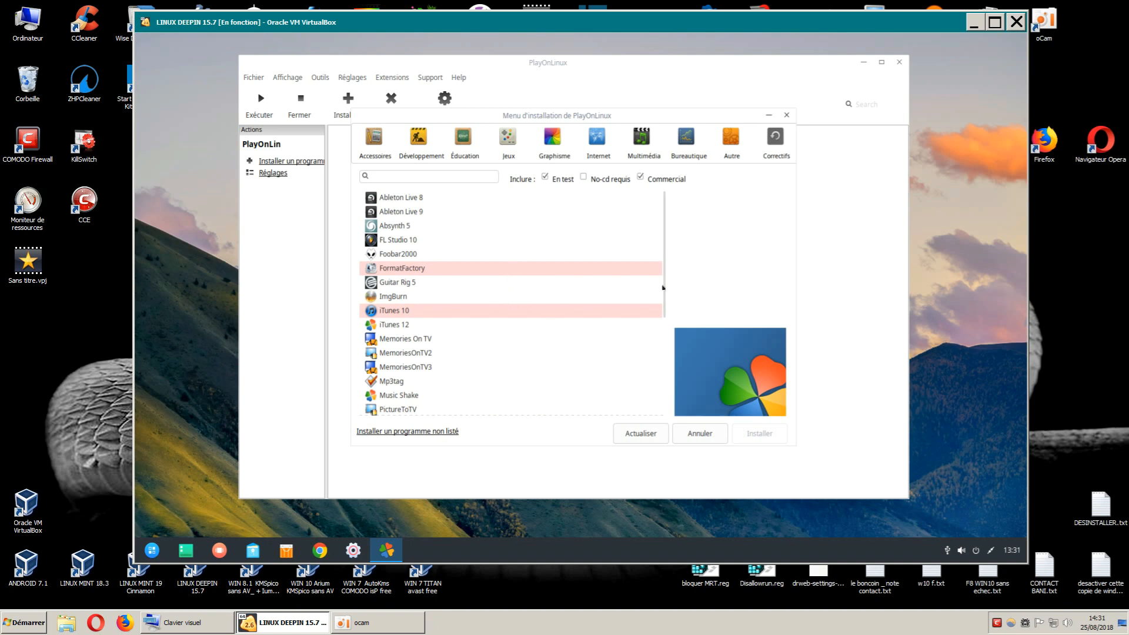
{"action": "scroll", "coordinate": [563, 310], "scroll_direction": "down", "scroll_amount": 3}
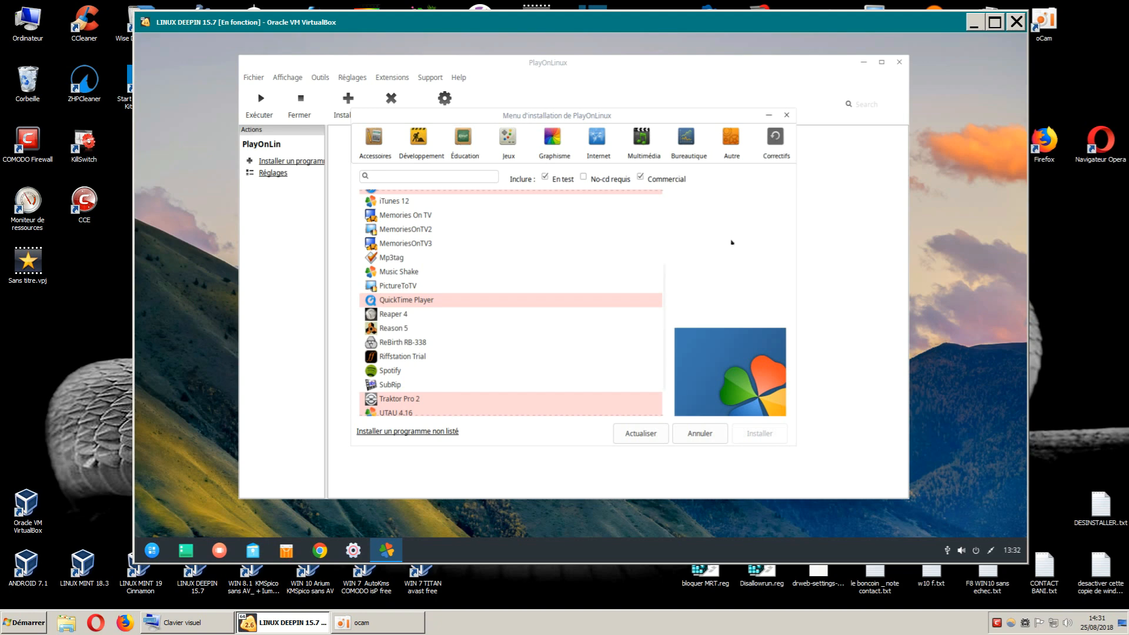
{"action": "left_click", "coordinate": [687, 139]}
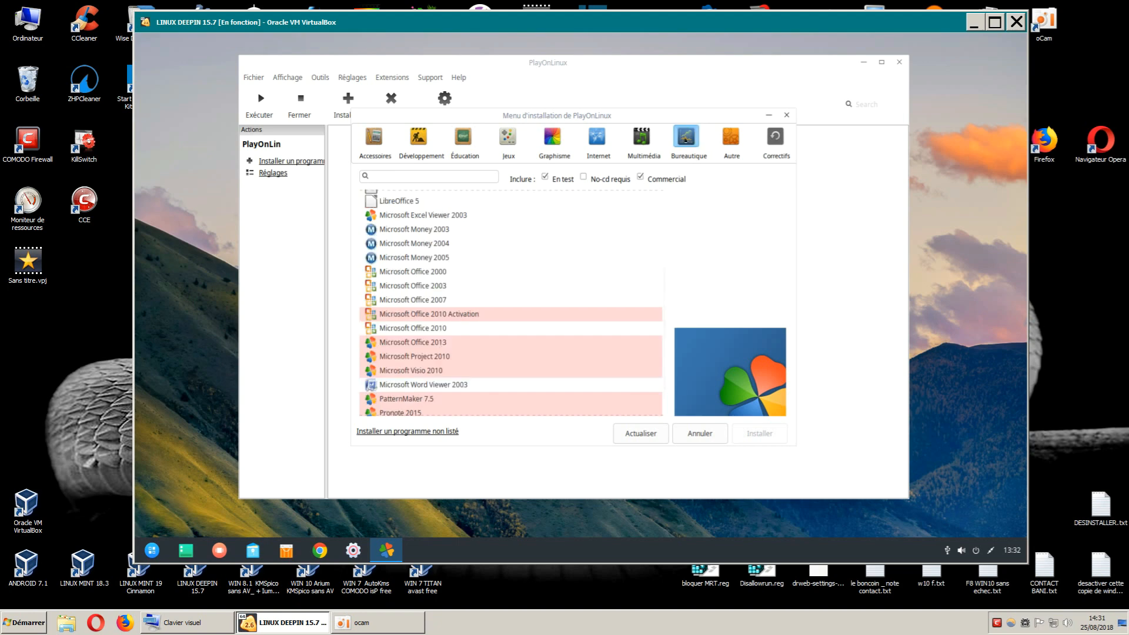
Look through the whole Bureautique program list, from Adobe Acrobat Reader DC to yWriter 5.
{"action": "scroll", "coordinate": [480, 252], "scroll_direction": "up", "scroll_amount": 3}
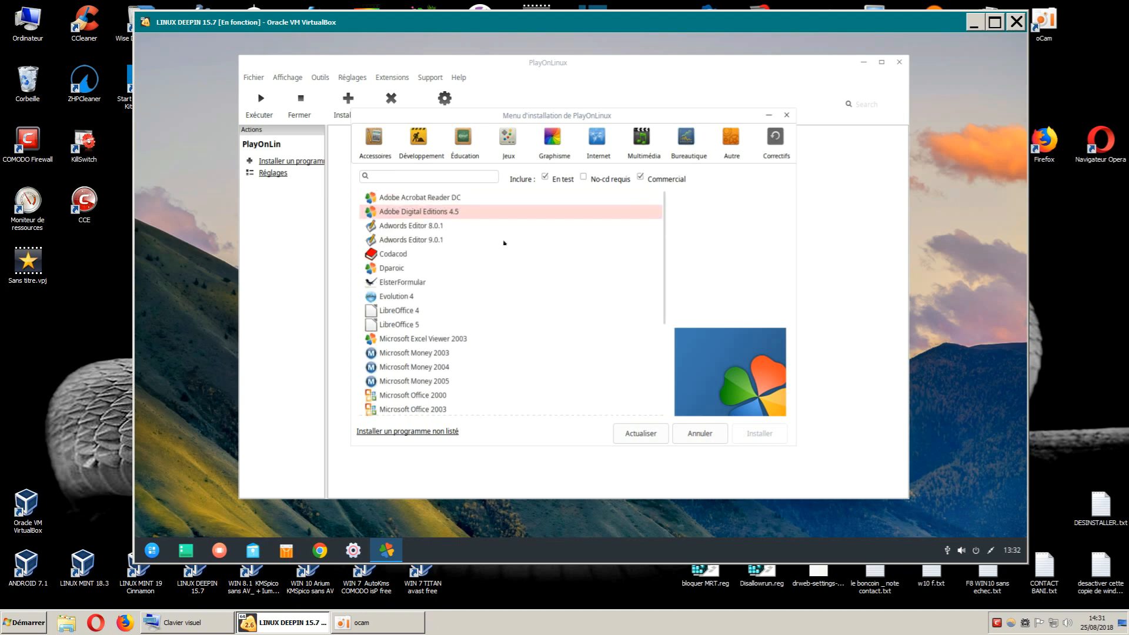
{"action": "scroll", "coordinate": [468, 303], "scroll_direction": "down", "scroll_amount": 1}
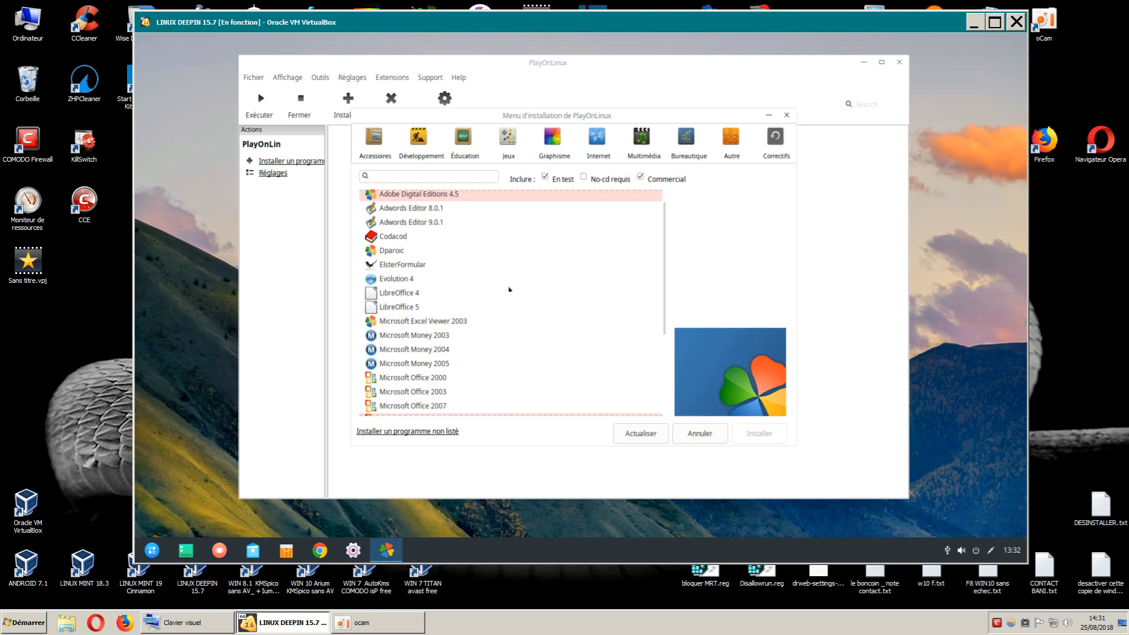
{"action": "scroll", "coordinate": [509, 289], "scroll_direction": "down", "scroll_amount": 3}
{"action": "scroll", "coordinate": [452, 344], "scroll_direction": "down", "scroll_amount": 4}
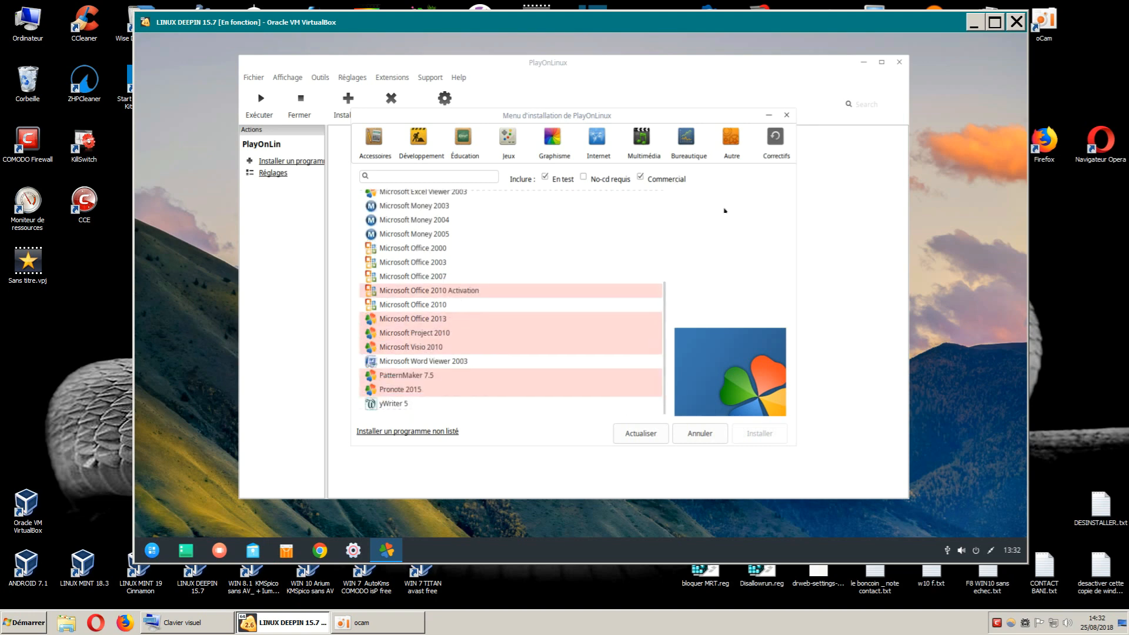
Minimize the main PlayOnLinux window and refresh the program list in the installation menu.
{"action": "left_click", "coordinate": [853, 230]}
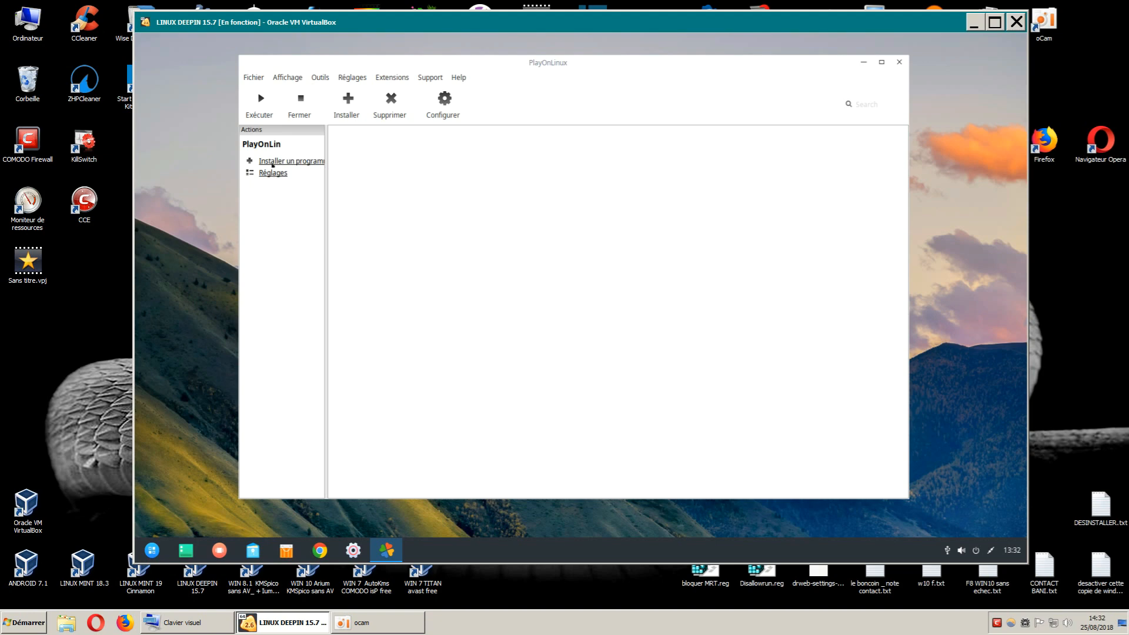
{"action": "left_click", "coordinate": [864, 62]}
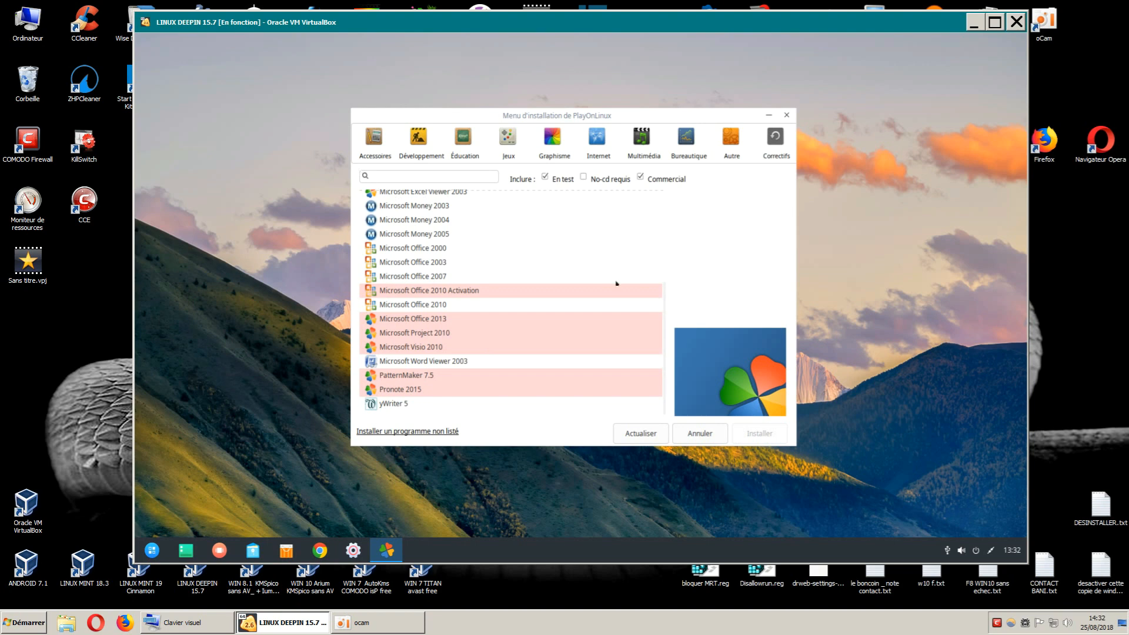
{"action": "left_click", "coordinate": [639, 437]}
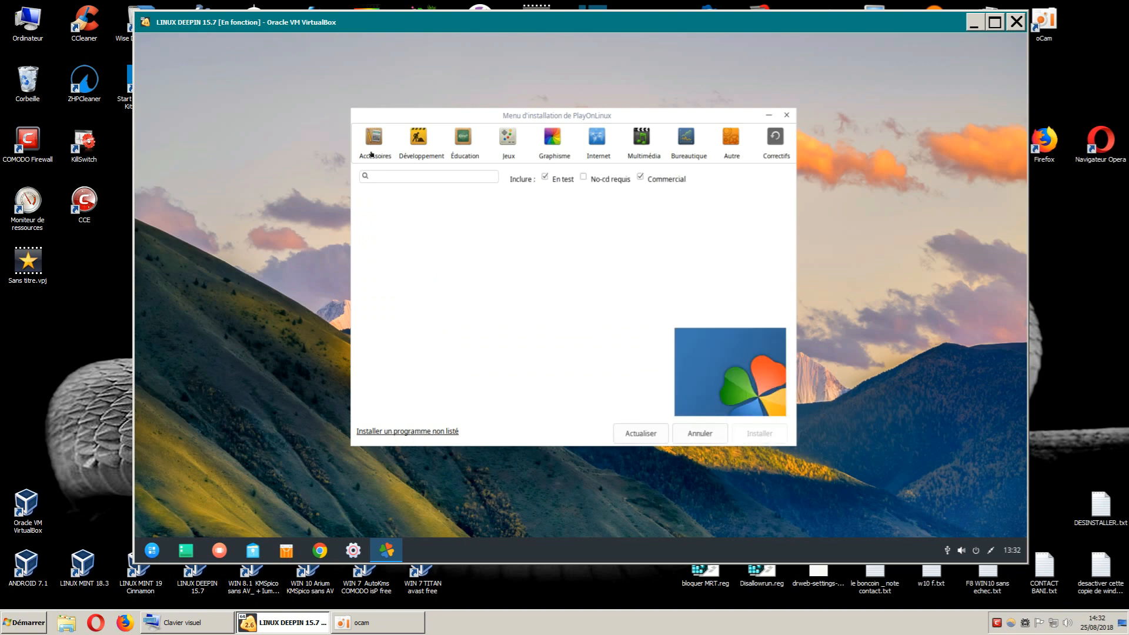
Examine the games offered under Jeux in the installation menu.
{"action": "left_click", "coordinate": [508, 141]}
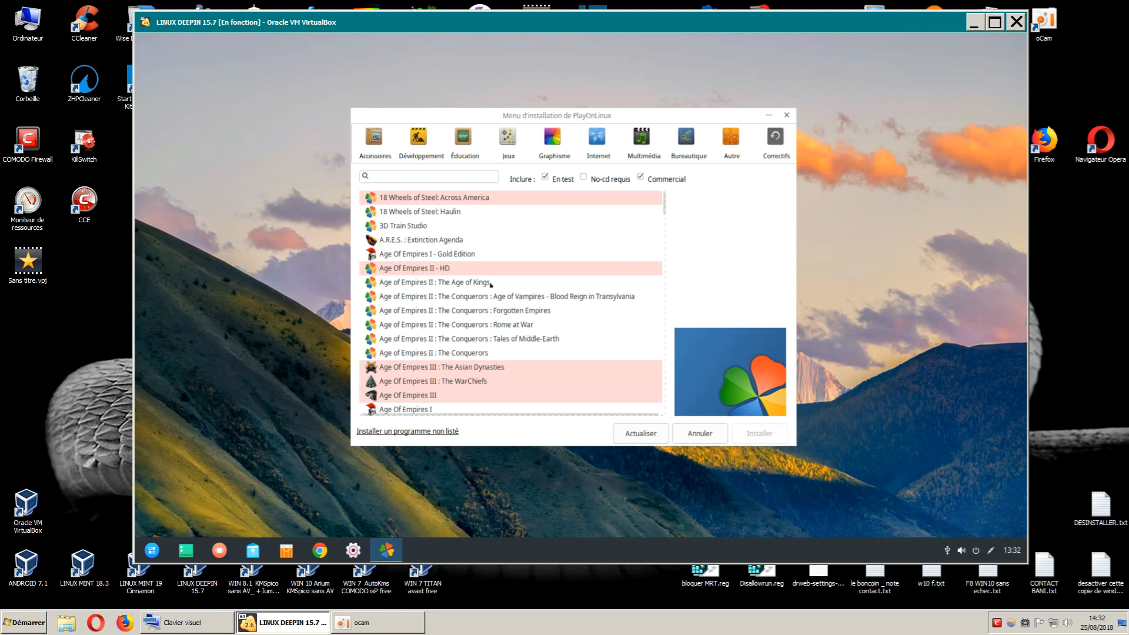
{"action": "scroll", "coordinate": [609, 322], "scroll_direction": "down", "scroll_amount": 2}
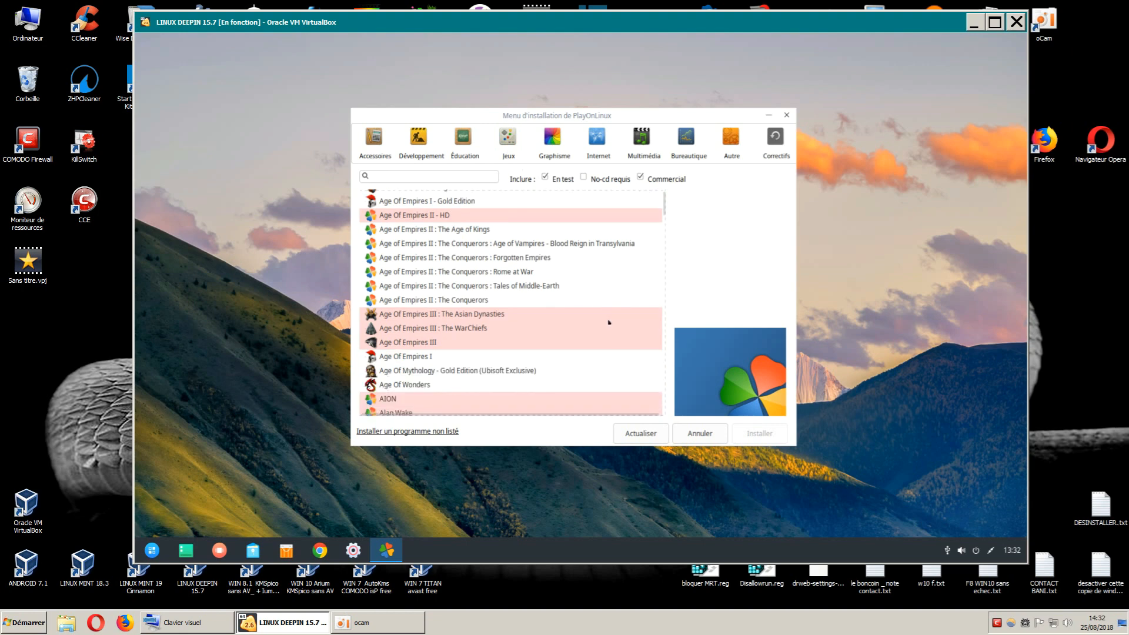
{"action": "scroll", "coordinate": [609, 322], "scroll_direction": "down", "scroll_amount": 1}
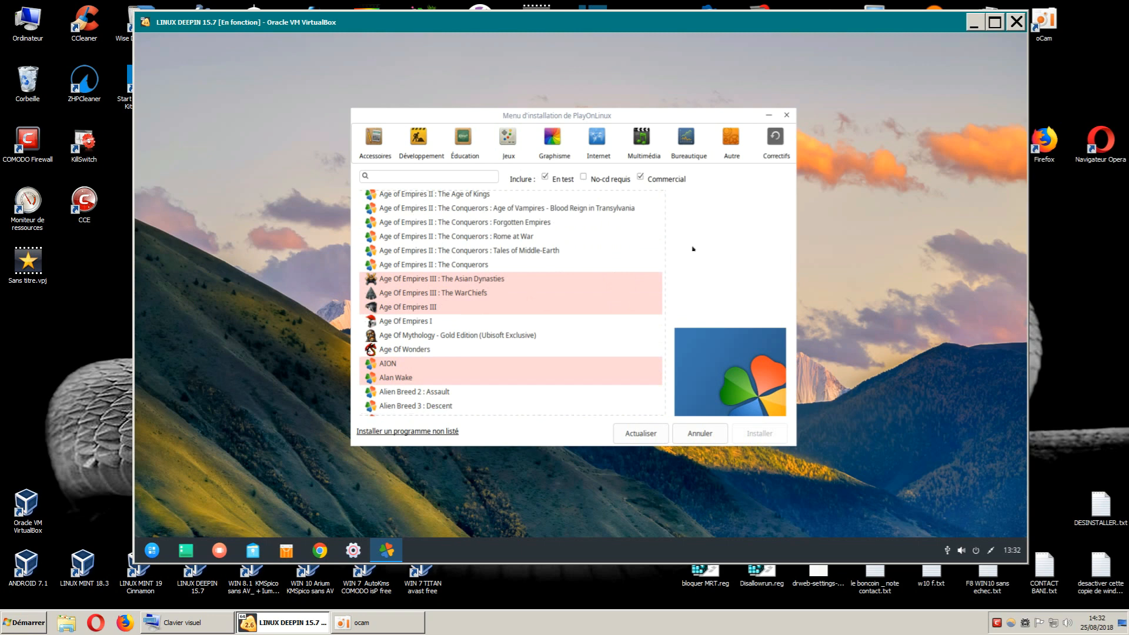
Refresh the program list, view the assistant for installing an unlisted program, and cancel it.
{"action": "left_click", "coordinate": [646, 432]}
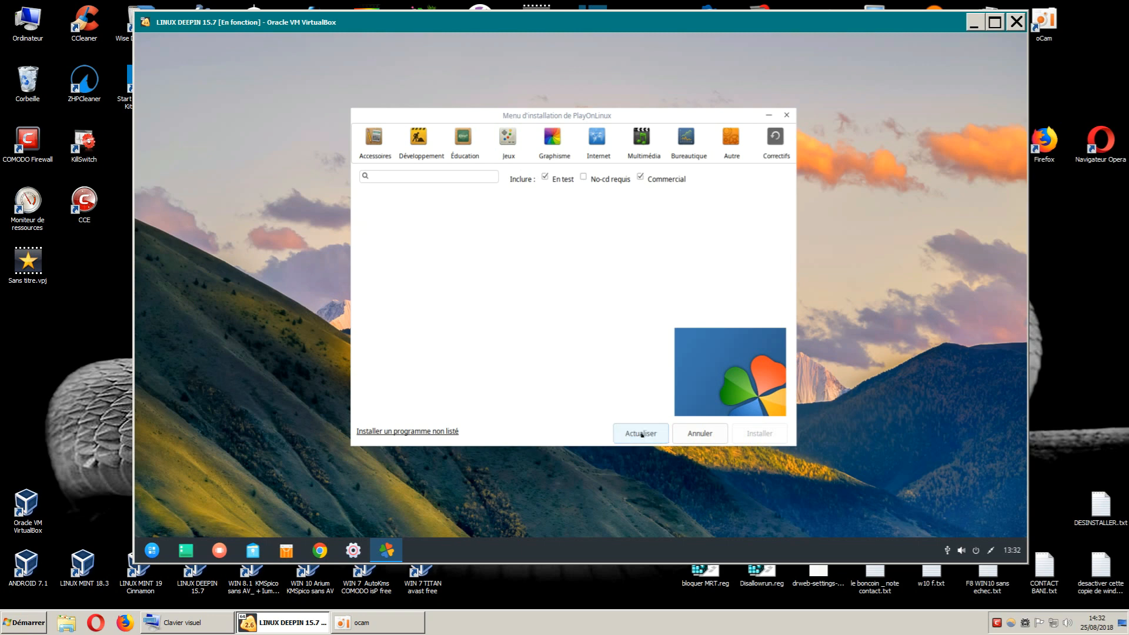
{"action": "left_click", "coordinate": [392, 432]}
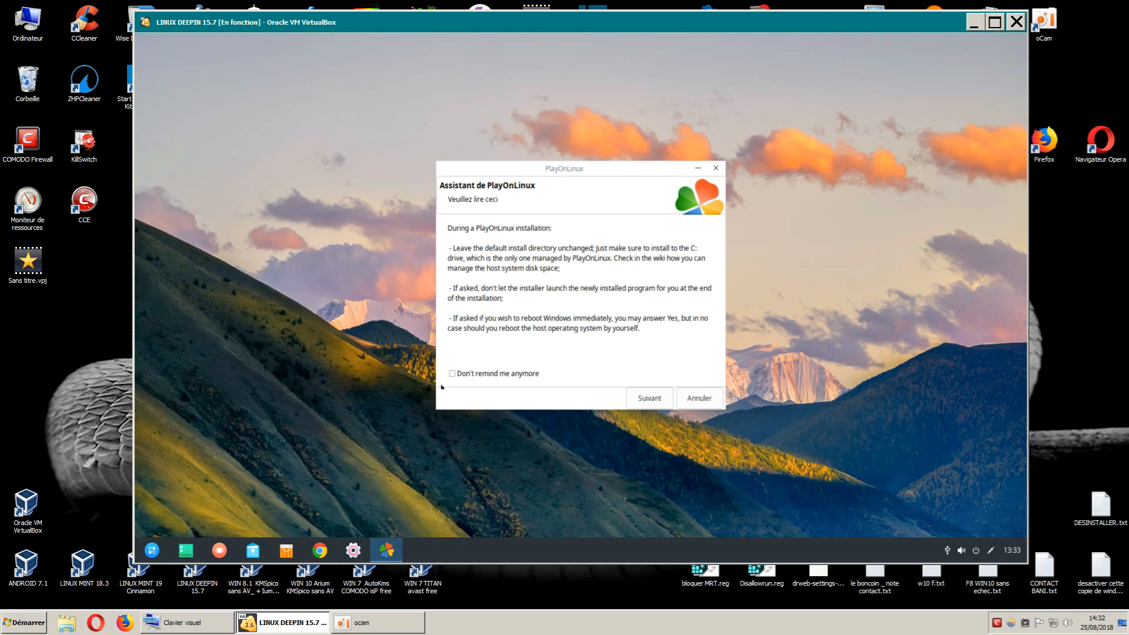
{"action": "left_click", "coordinate": [695, 400]}
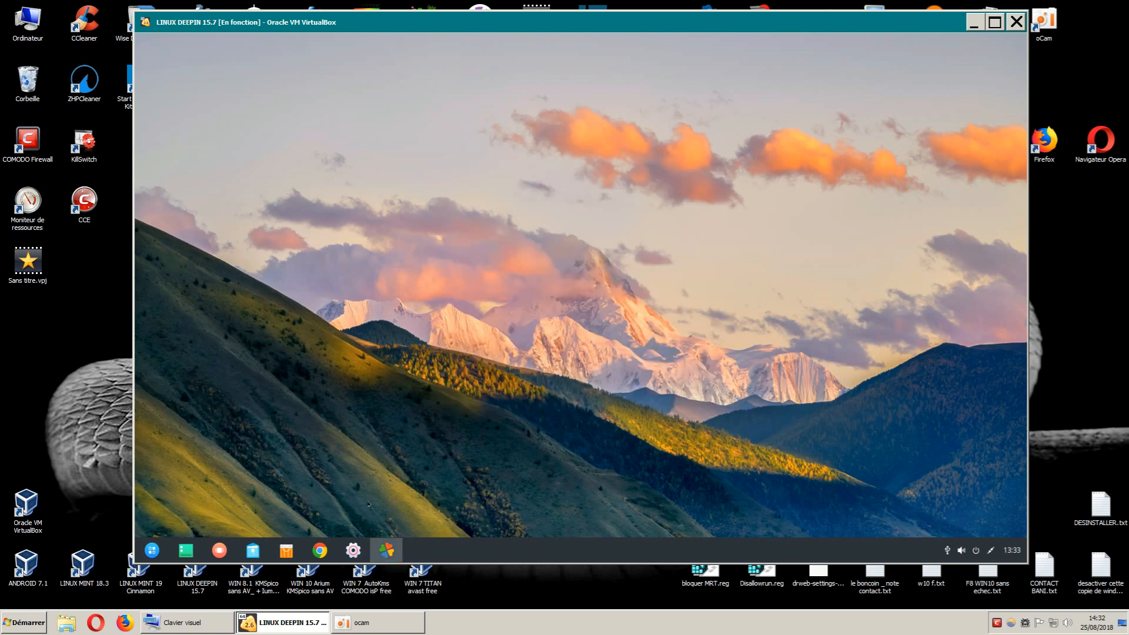
Bring back the main PlayOnLinux window and view the virtual drives in its configuration.
{"action": "mouse_move", "coordinate": [386, 551]}
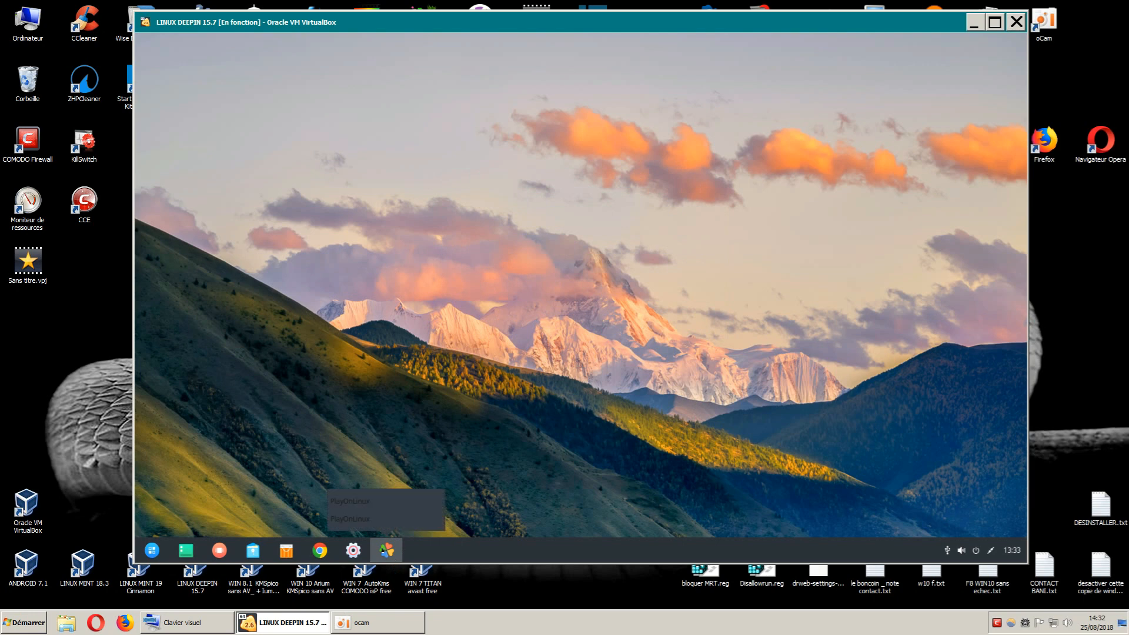
{"action": "left_click", "coordinate": [386, 551]}
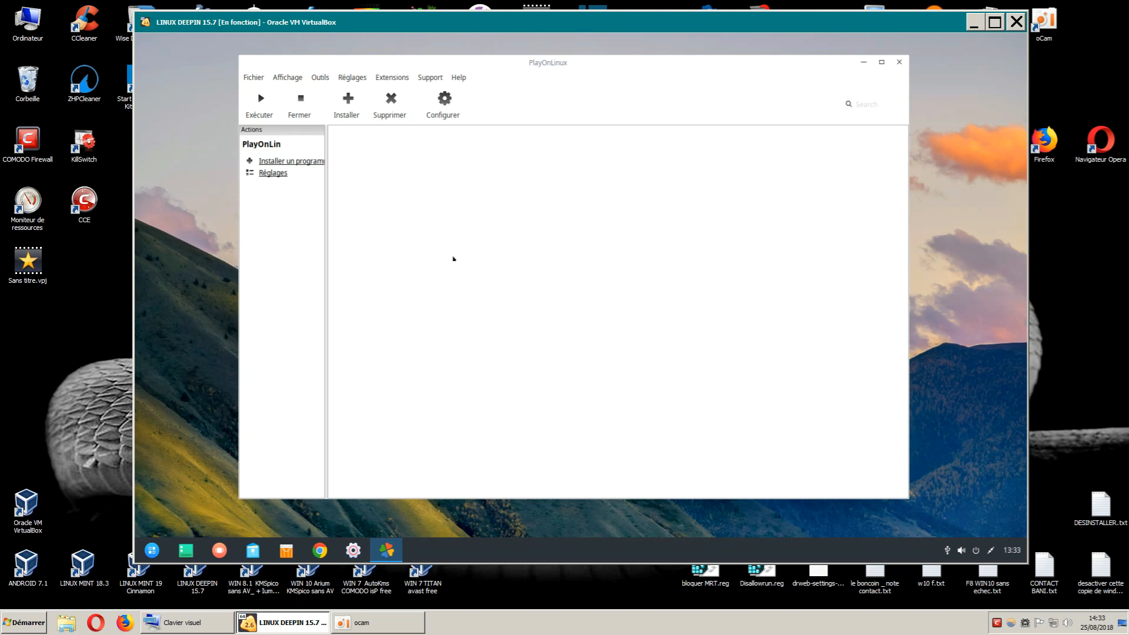
{"action": "left_click", "coordinate": [445, 101]}
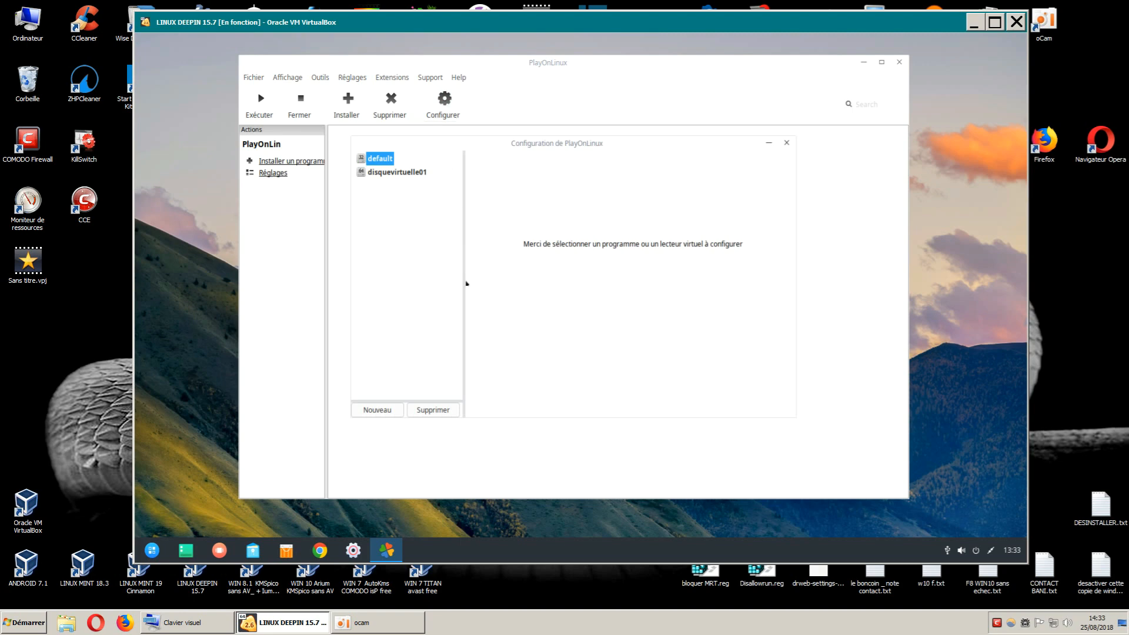
View the Internet proxy server settings of PlayOnLinux and close them without changes.
{"action": "left_click", "coordinate": [348, 78]}
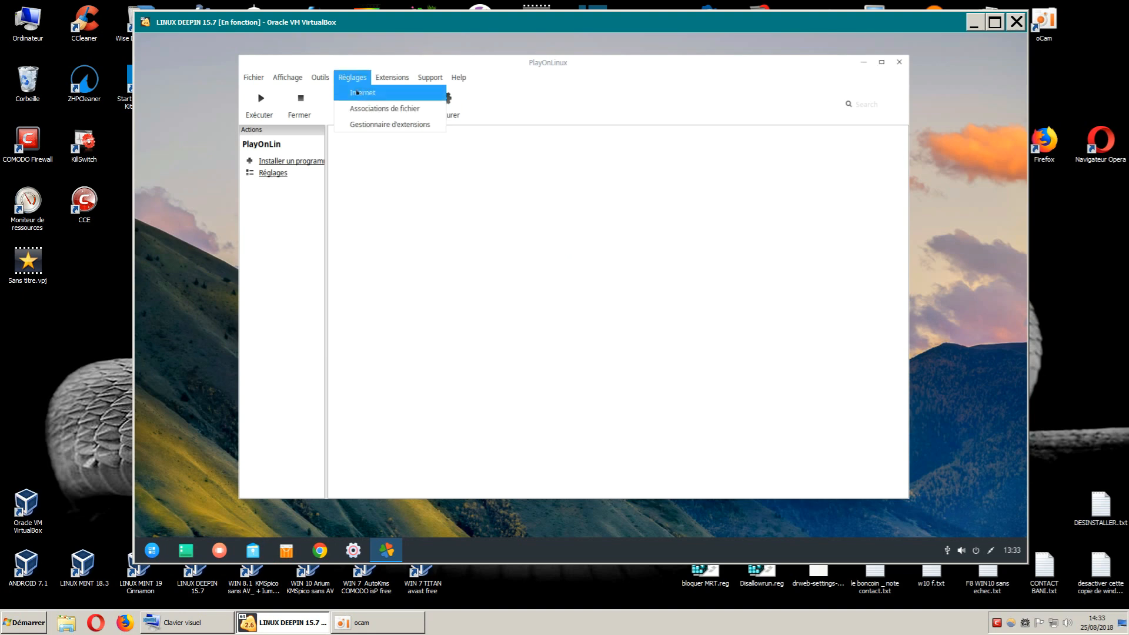
{"action": "left_click", "coordinate": [357, 92]}
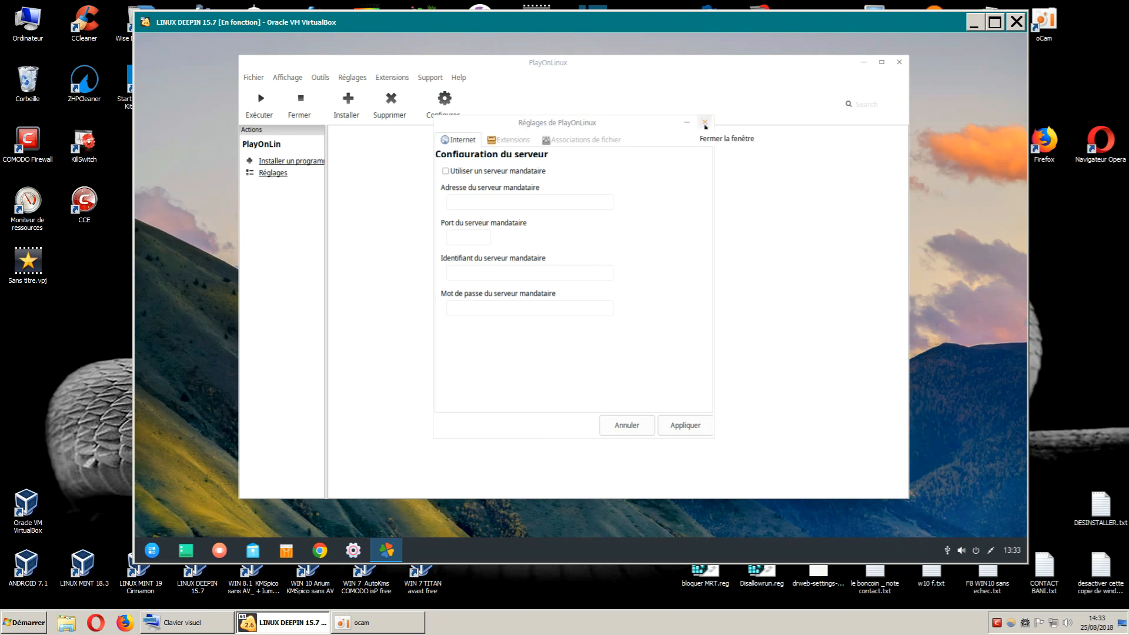
{"action": "left_click", "coordinate": [704, 123]}
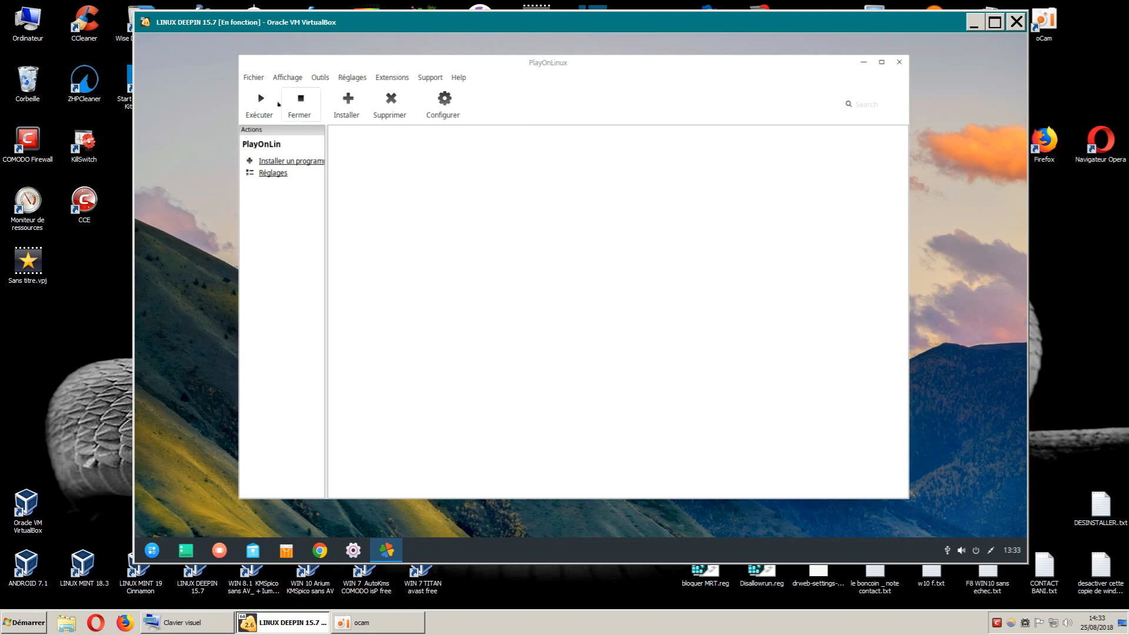
Look over the Affichage, Réglages and Support options, then view the file association settings and close them.
{"action": "left_click", "coordinate": [288, 79]}
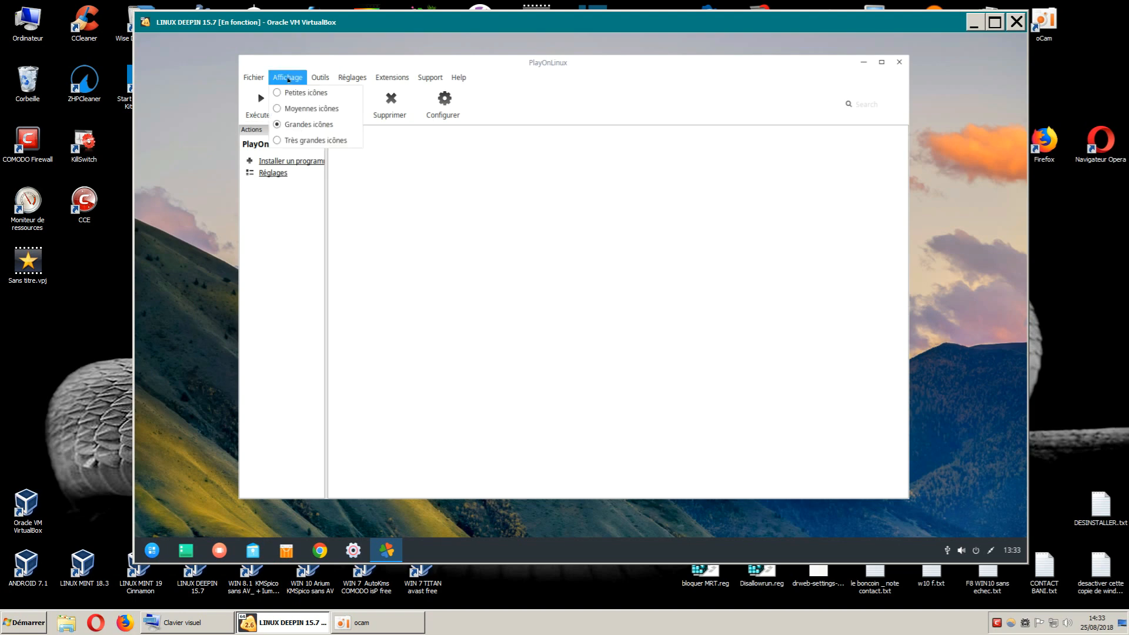
{"action": "mouse_move", "coordinate": [312, 81]}
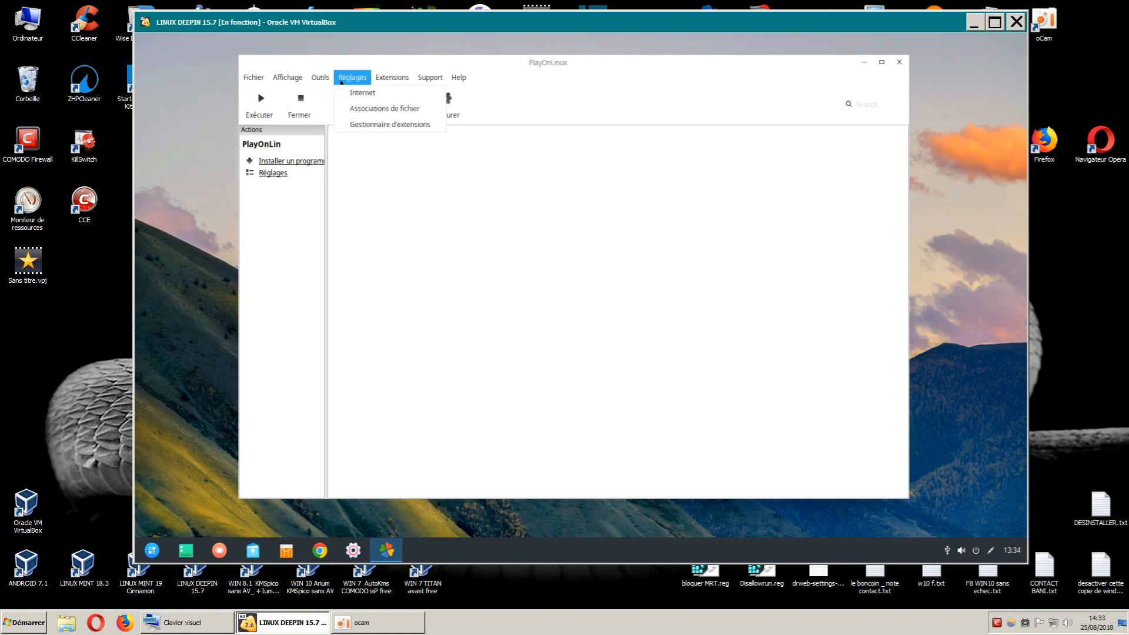
{"action": "mouse_move", "coordinate": [421, 78]}
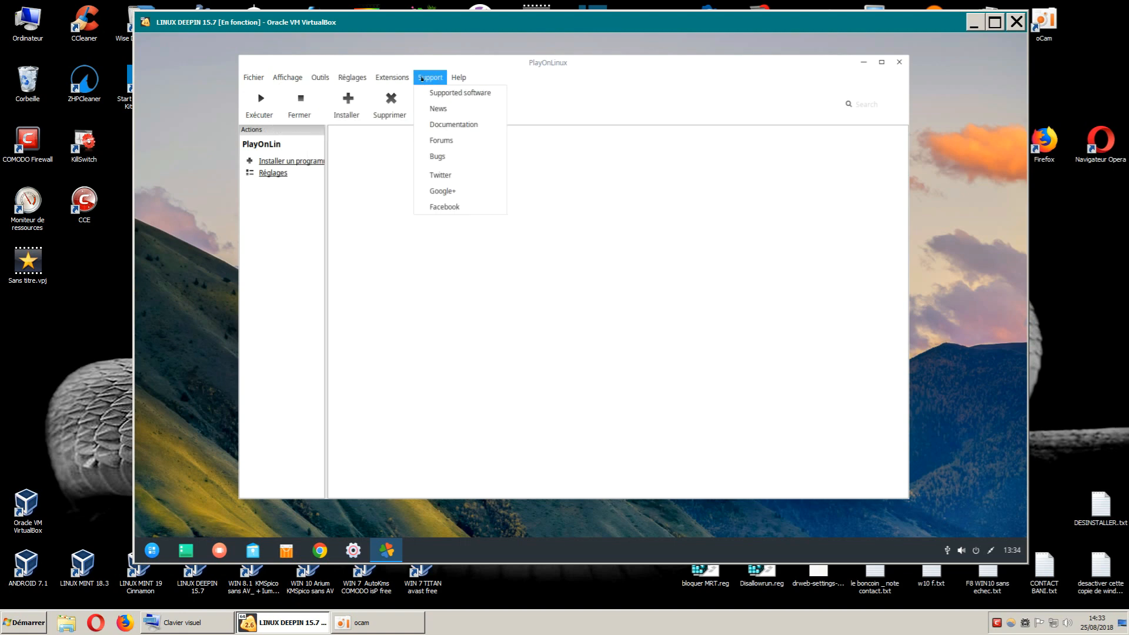
{"action": "left_click", "coordinate": [275, 174]}
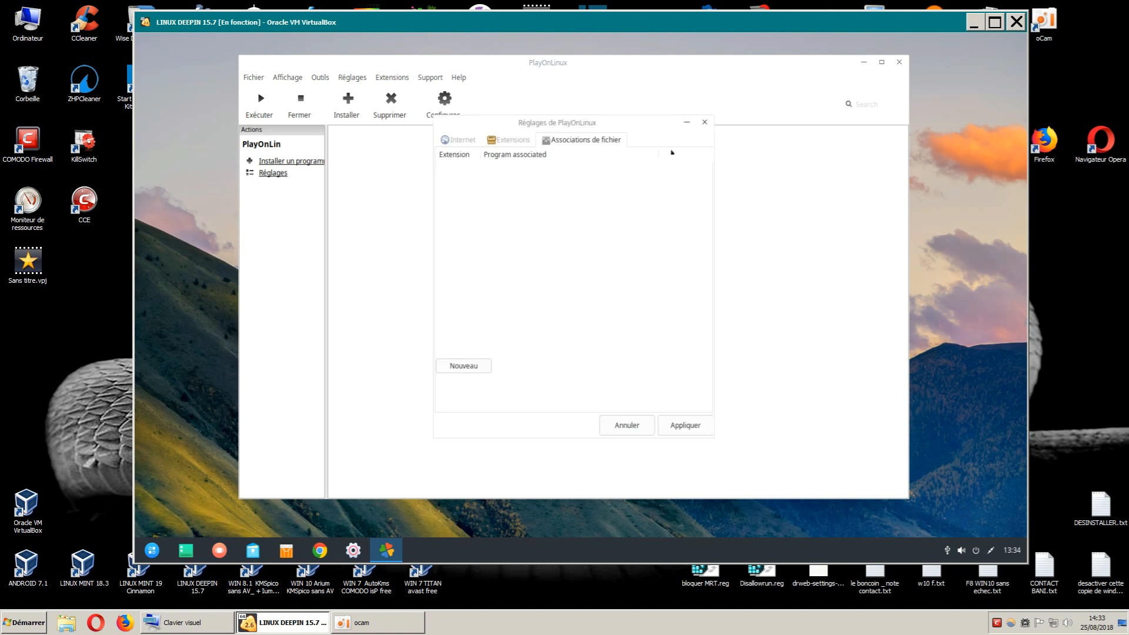
{"action": "left_click", "coordinate": [705, 122]}
Reopen the PlayOnLinux configuration, minimize the main window, and close the virtual drive configuration.
{"action": "left_click", "coordinate": [442, 115]}
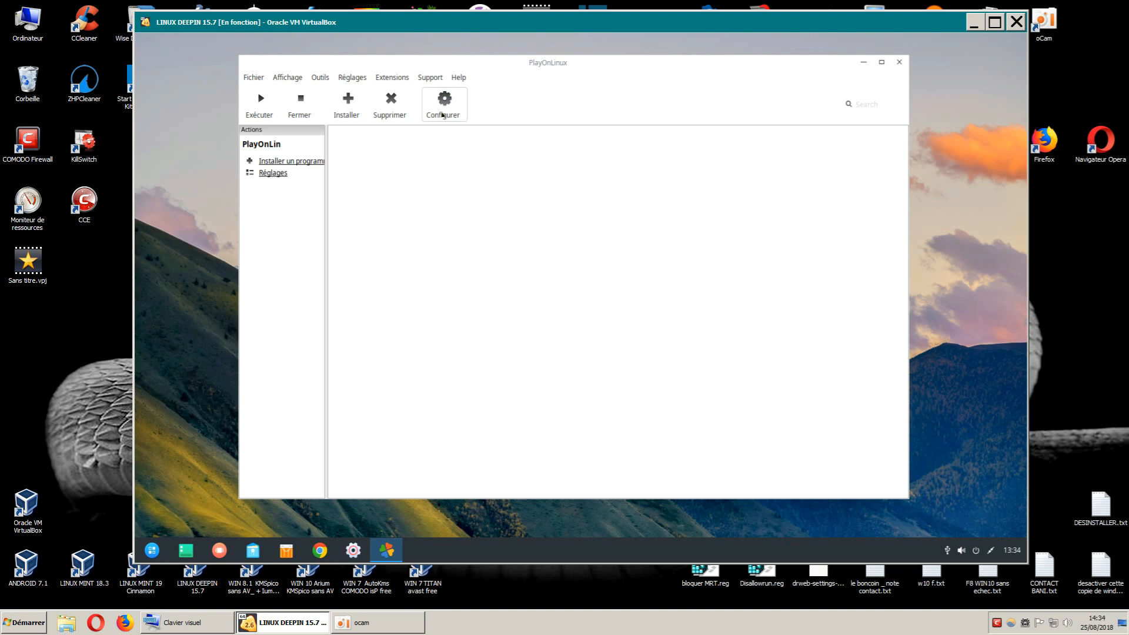
{"action": "left_click", "coordinate": [442, 114]}
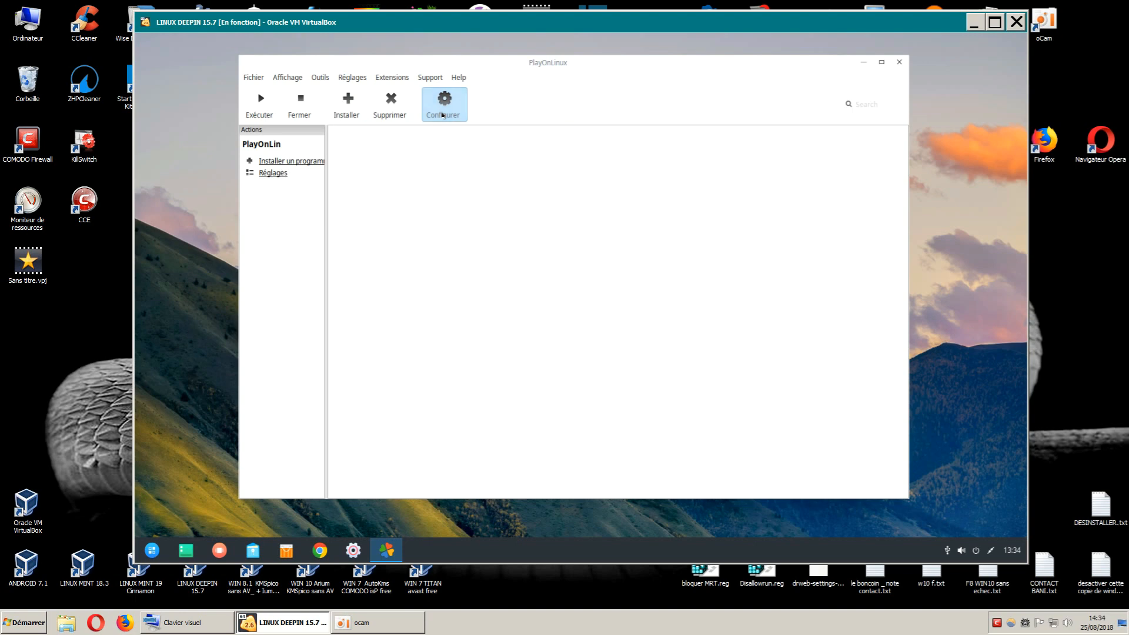
{"action": "left_click", "coordinate": [862, 63]}
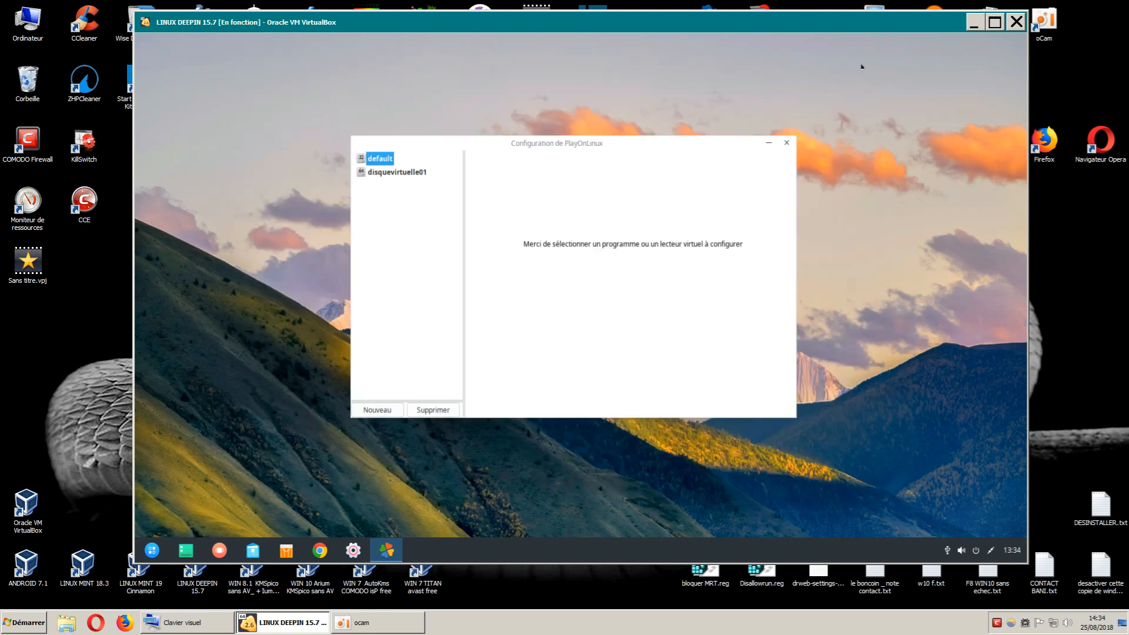
{"action": "left_click", "coordinate": [787, 143]}
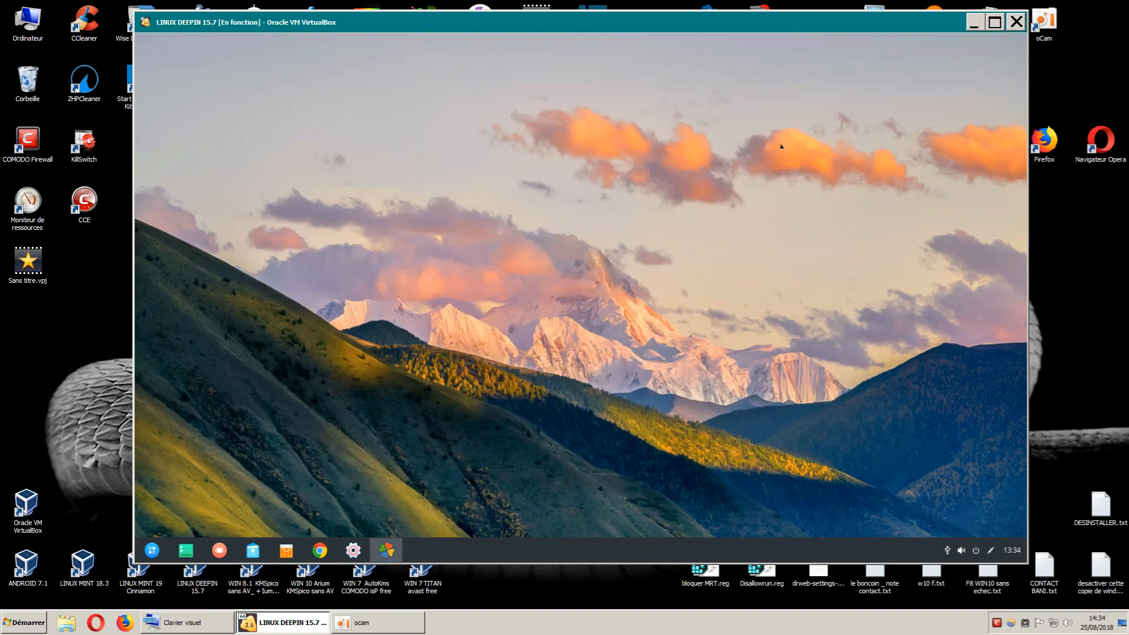
Restore the main PlayOnLinux window and close the Deepin app store.
{"action": "left_click", "coordinate": [399, 549]}
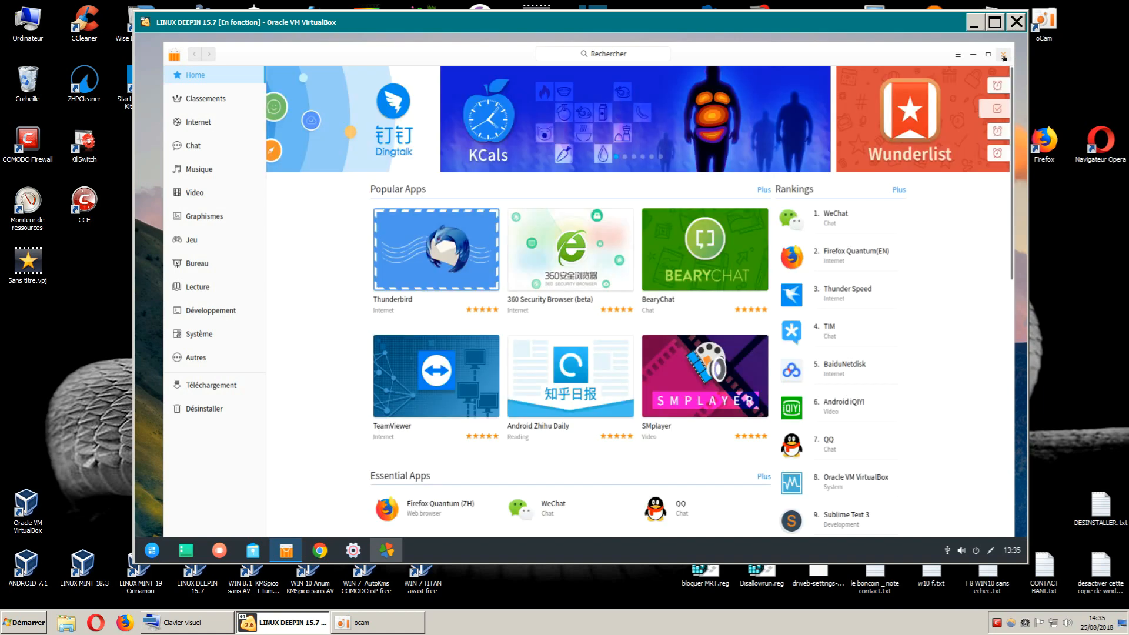
{"action": "left_click", "coordinate": [1003, 55]}
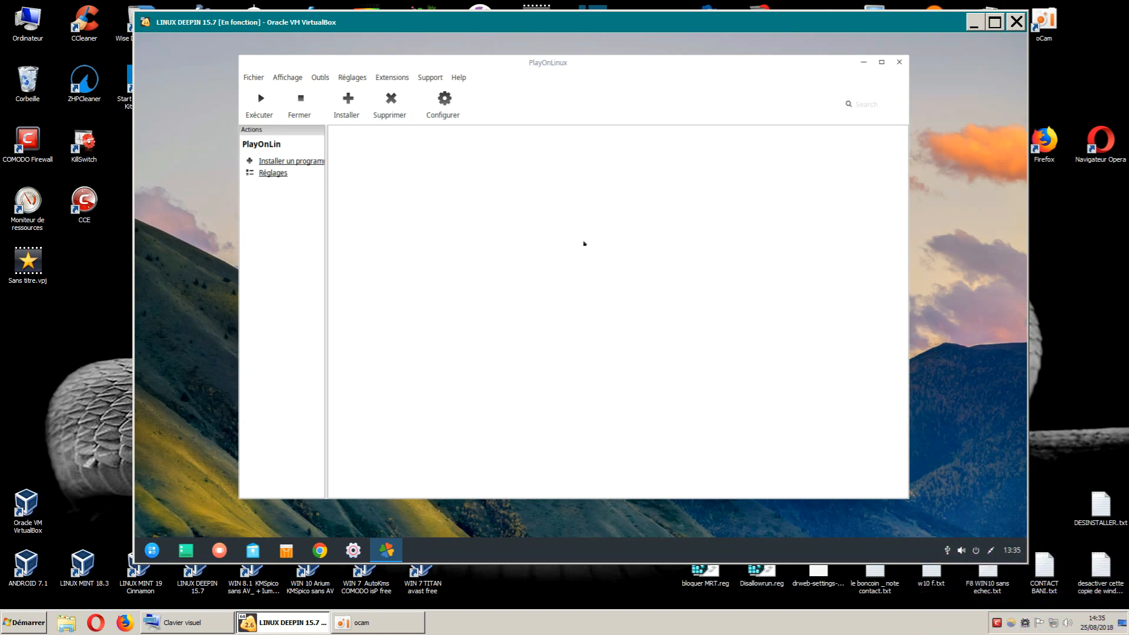
Move the PlayOnLinux window slightly, then quit PlayOnLinux and confirm closing all its windows.
{"action": "left_click_drag", "start_coordinate": [597, 65], "coordinate": [641, 67]}
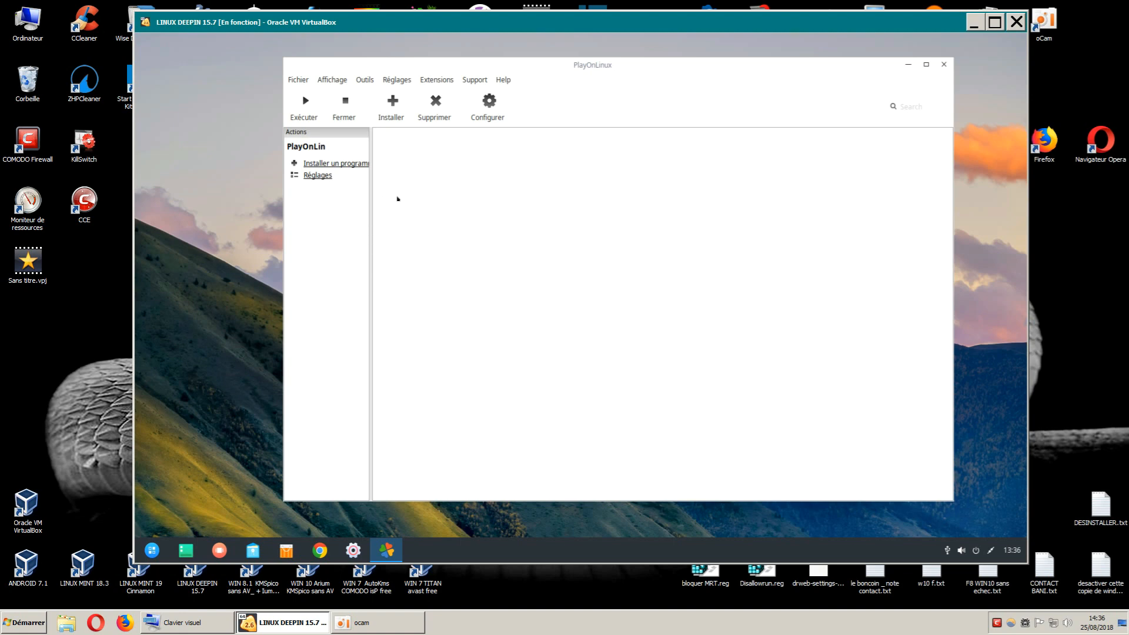
{"action": "left_click", "coordinate": [943, 64]}
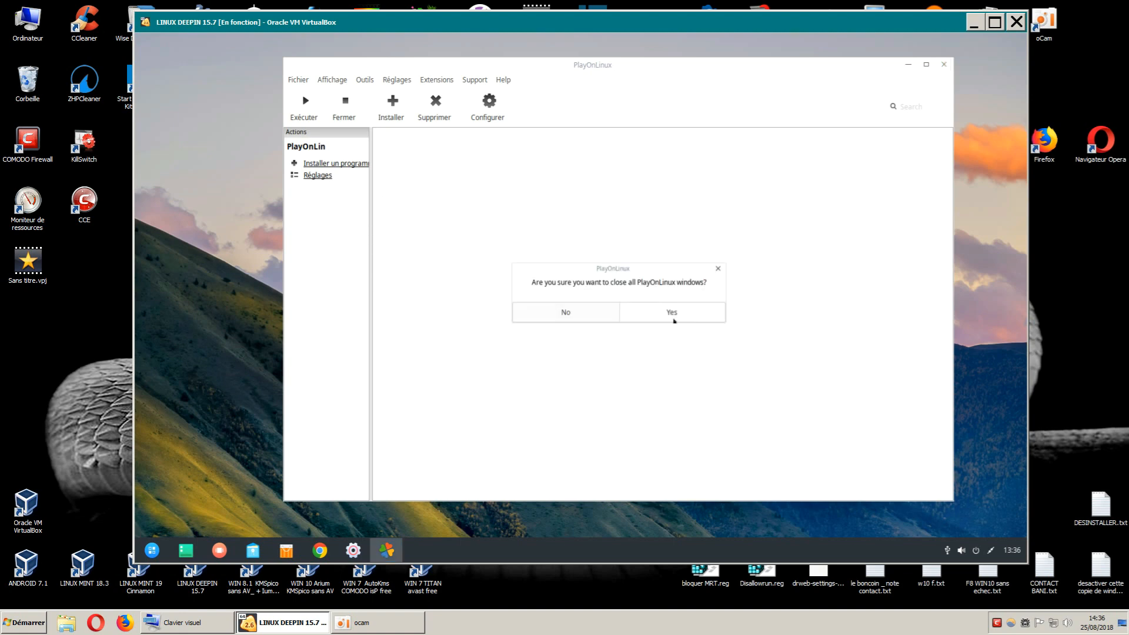
{"action": "left_click", "coordinate": [661, 317]}
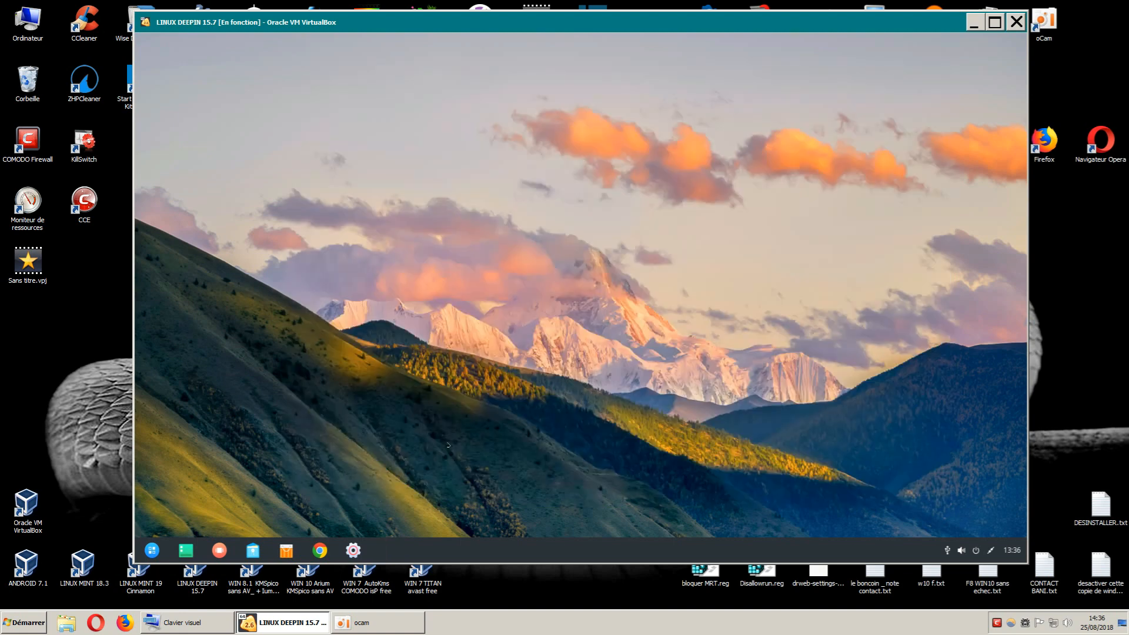